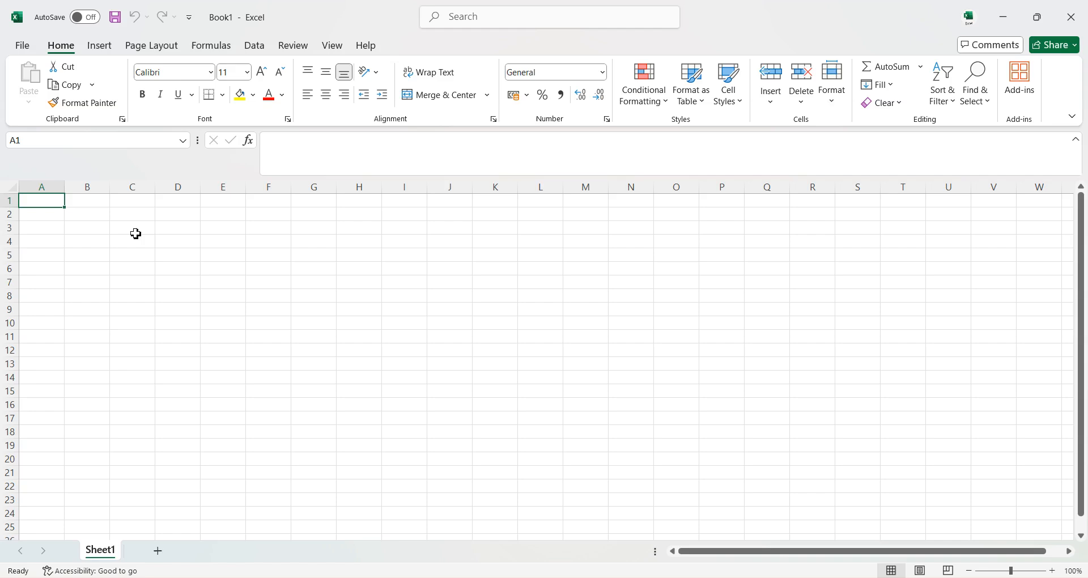
{"action": "scroll", "coordinate": [95, 277], "scroll_direction": "up", "scroll_amount": 6, "text": "ctrl"}
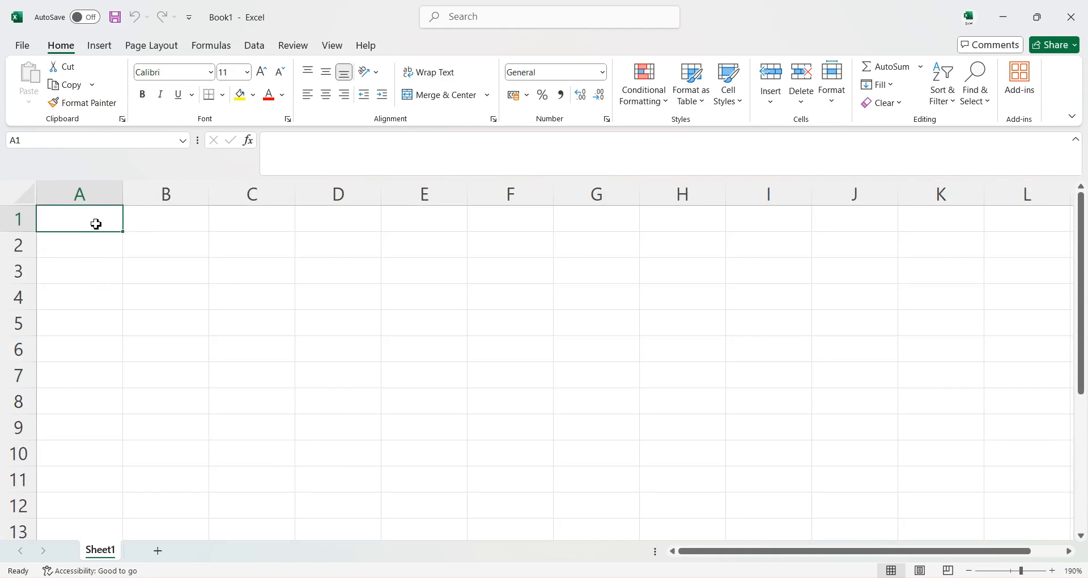
{"action": "left_click", "coordinate": [173, 228]}
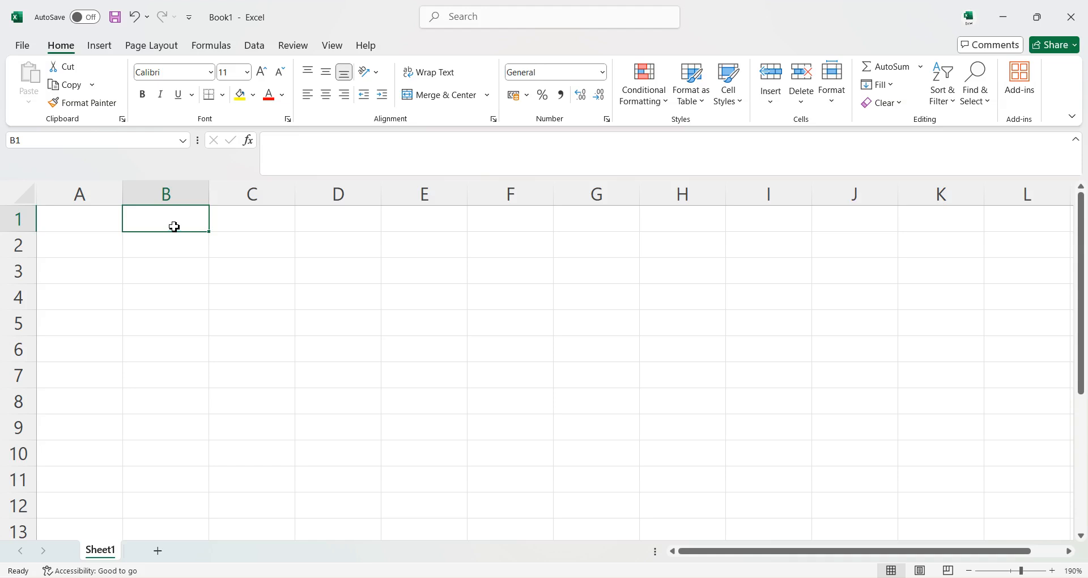
{"action": "scroll", "coordinate": [174, 227], "scroll_direction": "up", "scroll_amount": 9}
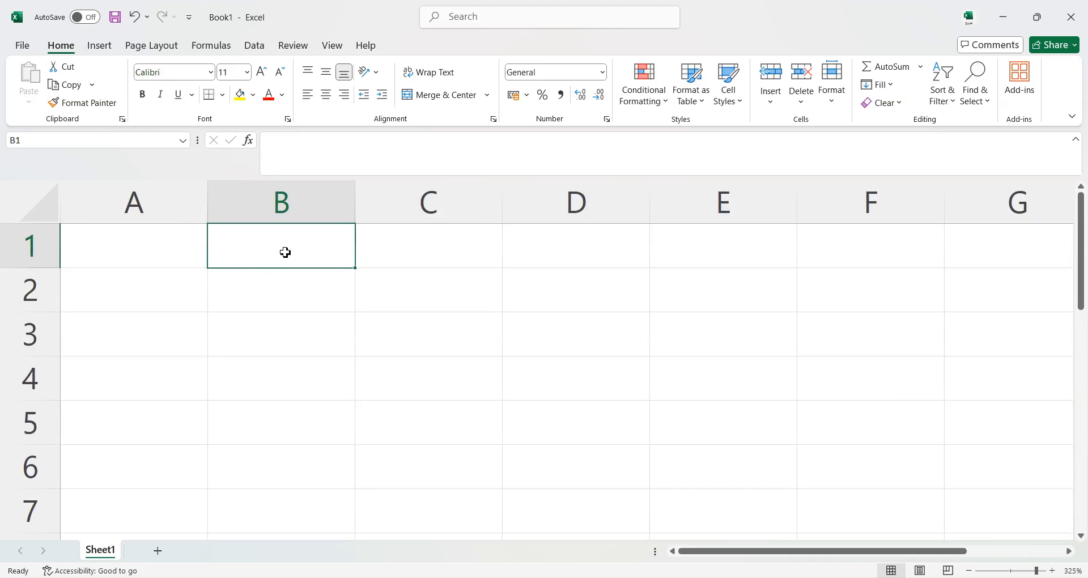
{"action": "left_click_drag", "start_coordinate": [287, 253], "coordinate": [501, 361]}
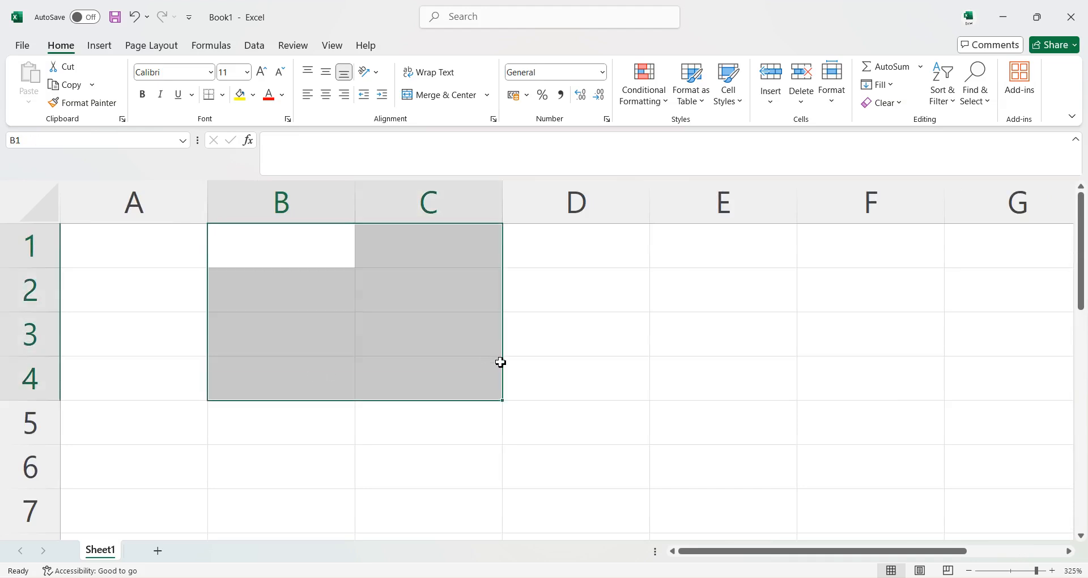
{"action": "left_click", "coordinate": [318, 295]}
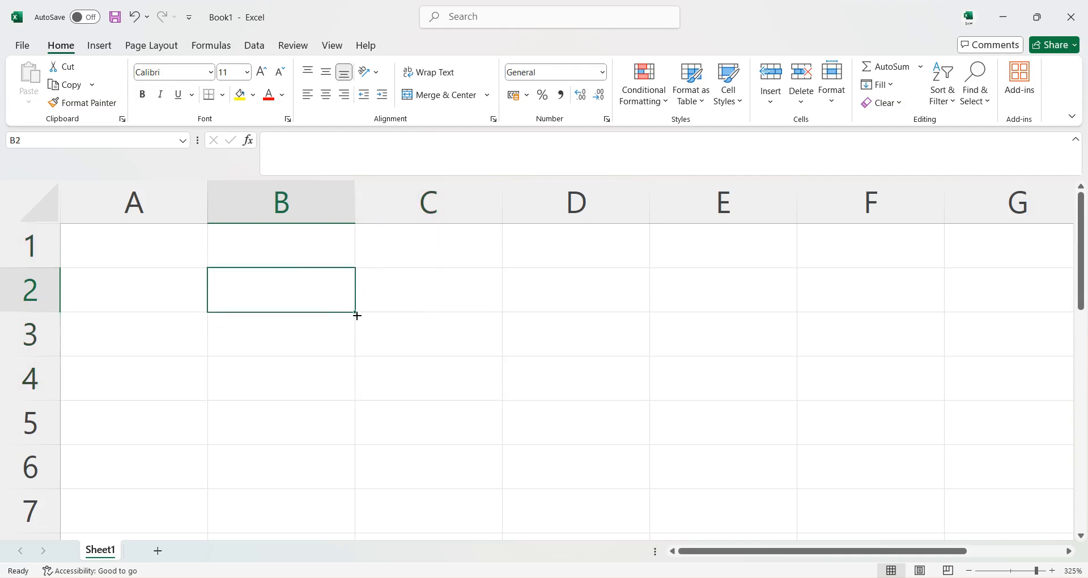
{"action": "left_click_drag", "start_coordinate": [357, 315], "coordinate": [361, 397]}
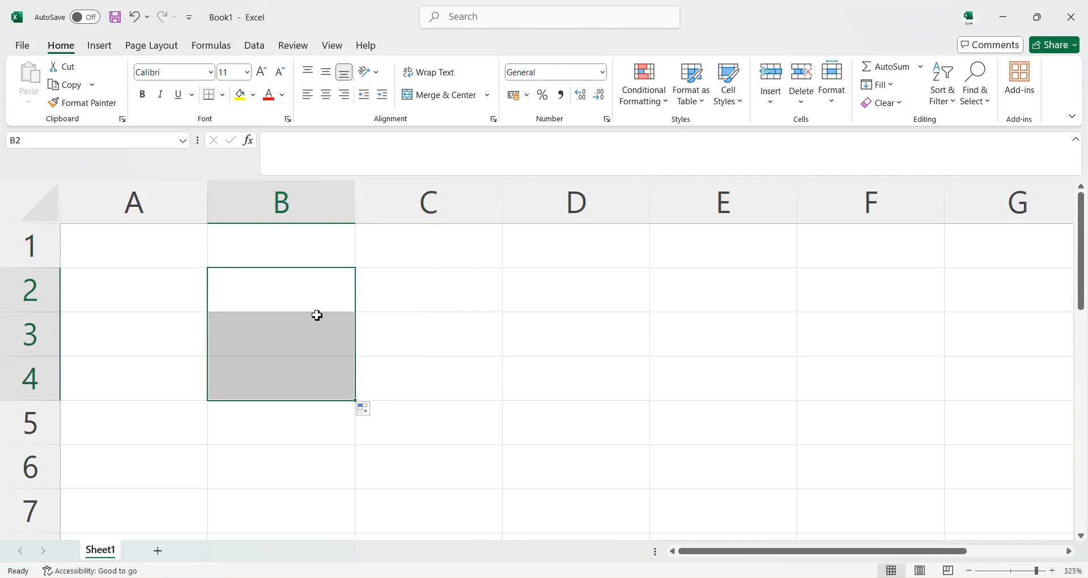
{"action": "left_click", "coordinate": [301, 305]}
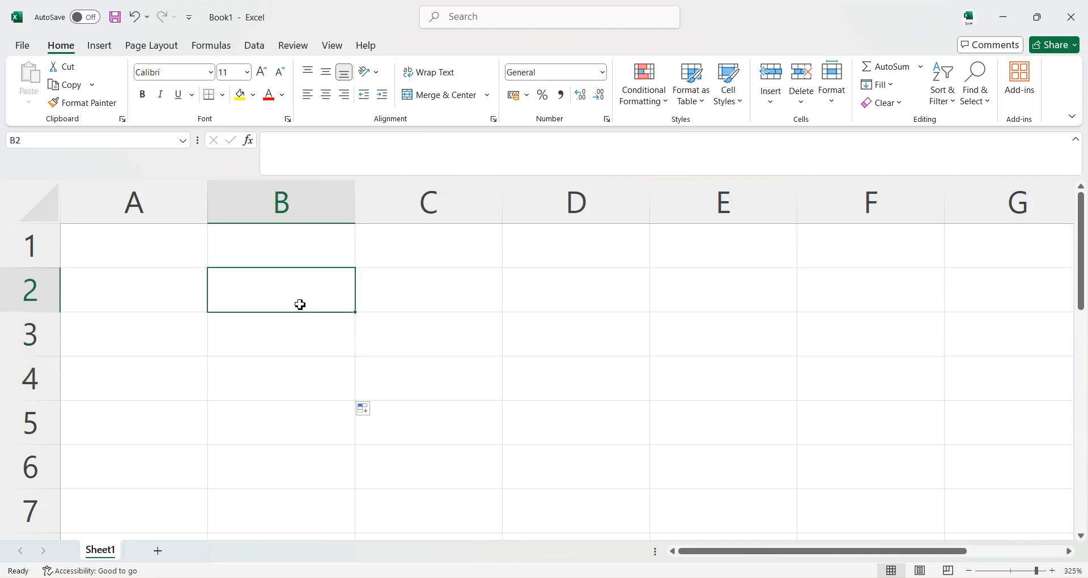
Enter 1 in cell B1, try filling it down to B4, and undo the fill.
{"action": "left_click", "coordinate": [301, 255]}
{"action": "double_click", "coordinate": [304, 257]}
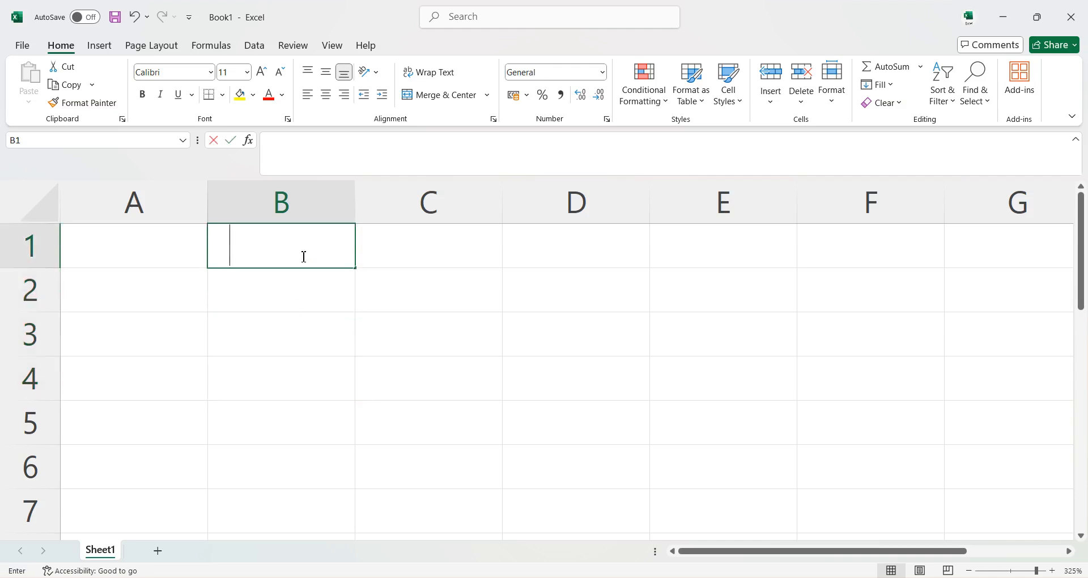
{"action": "type", "text": "1"}
{"action": "left_click", "coordinate": [315, 303]}
{"action": "left_click", "coordinate": [342, 255]}
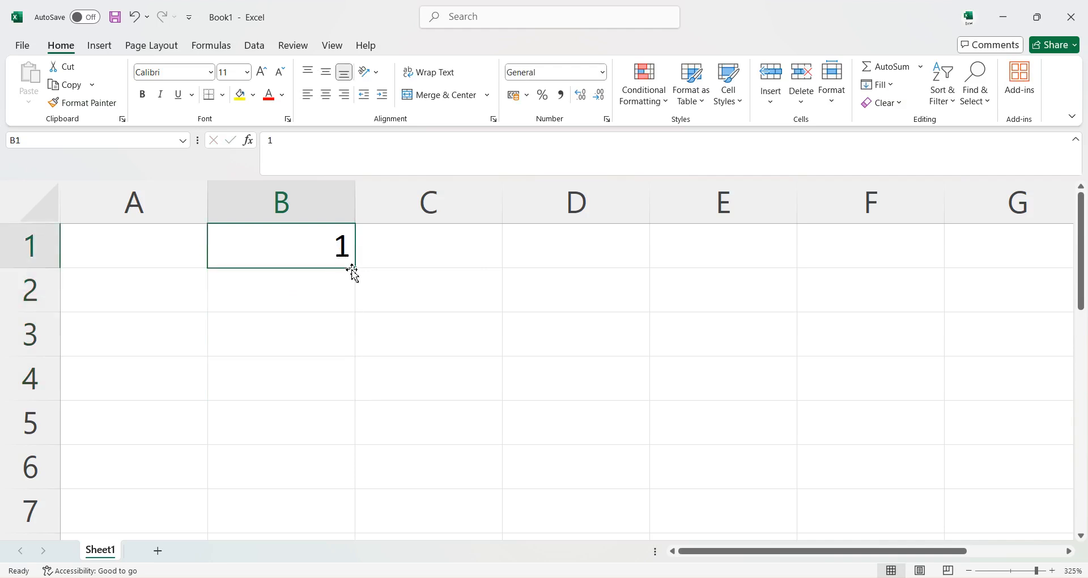
{"action": "left_click_drag", "start_coordinate": [356, 266], "coordinate": [362, 383]}
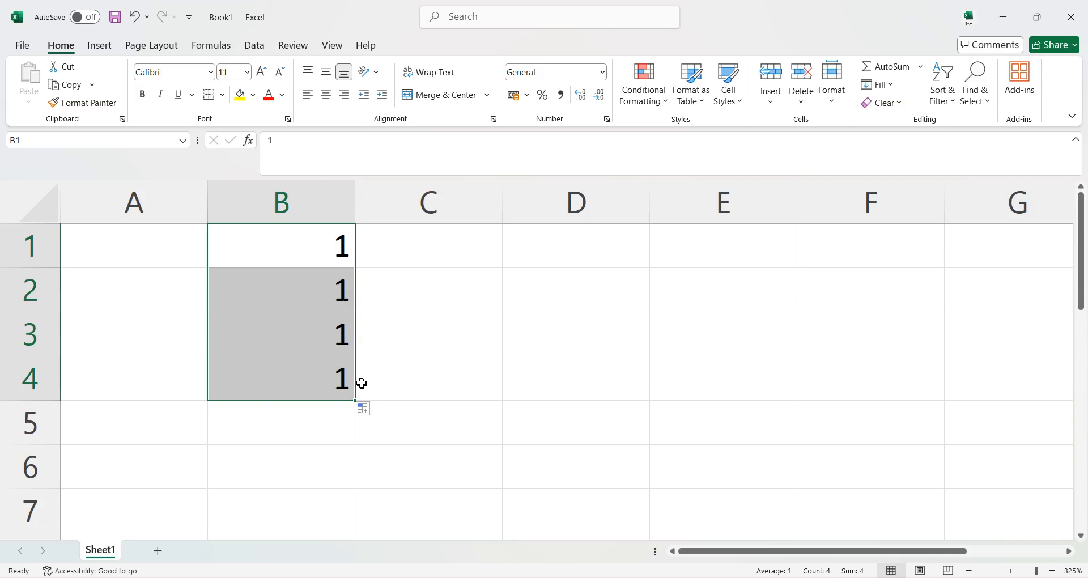
{"action": "key", "text": "ctrl+z"}
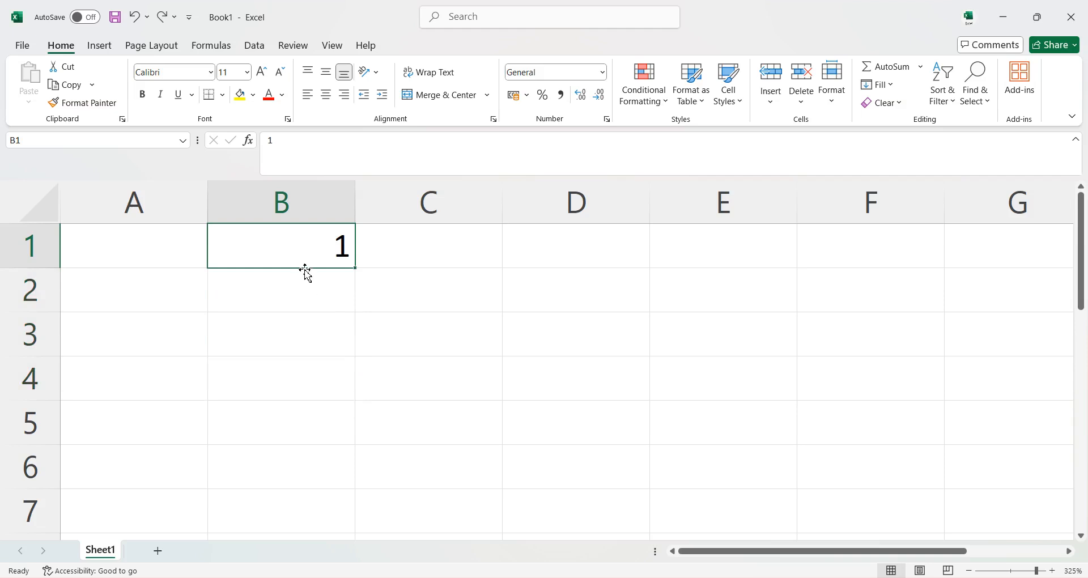
Move the 1 from cell B1 to E2 and delete it there.
{"action": "left_click_drag", "start_coordinate": [305, 272], "coordinate": [721, 277]}
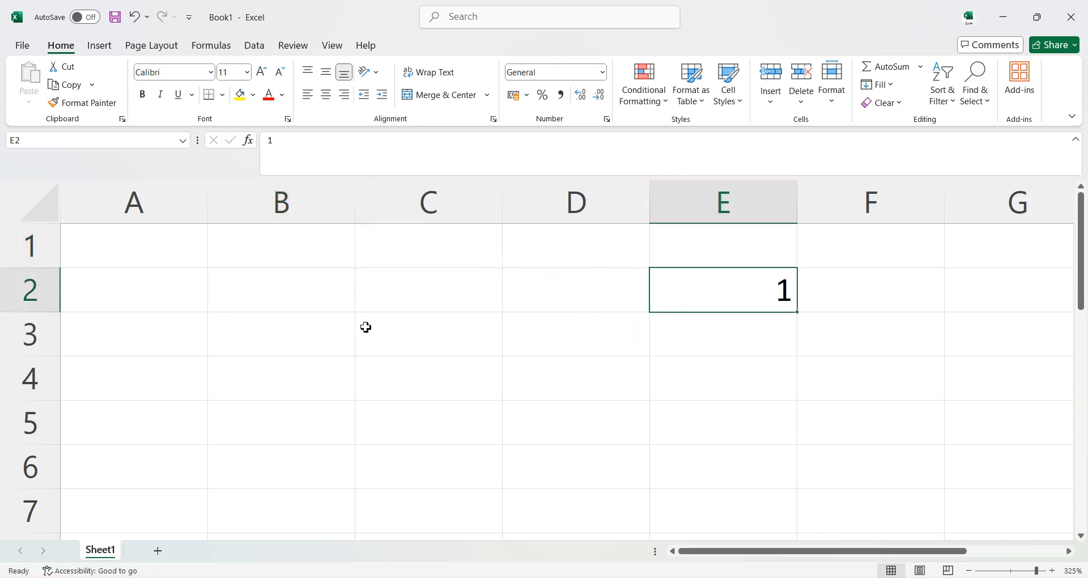
{"action": "key", "text": "Delete"}
{"action": "left_click", "coordinate": [268, 306]}
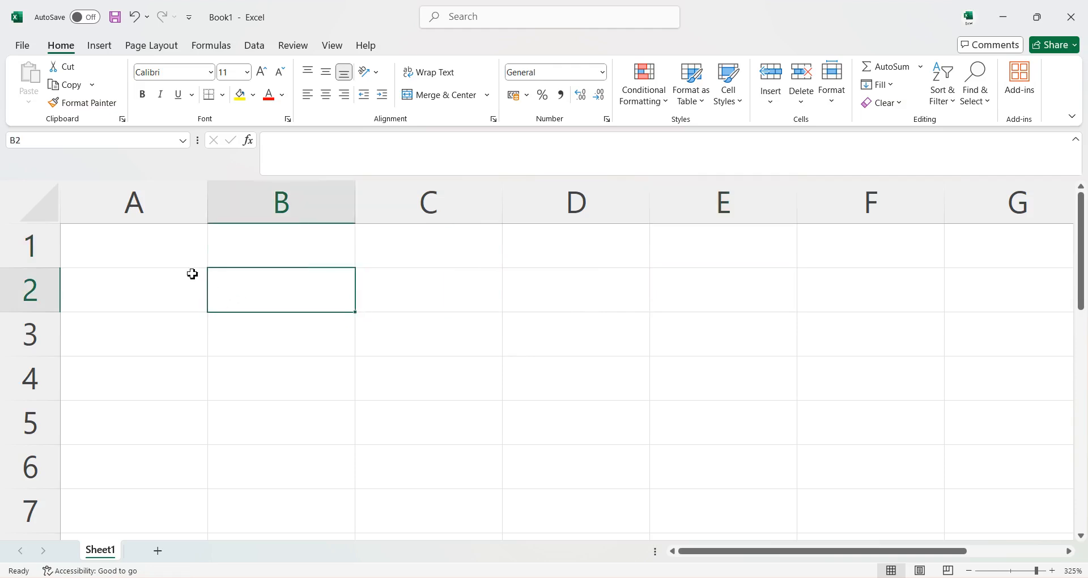
Enter the value 1 in cell A1.
{"action": "left_click", "coordinate": [149, 252]}
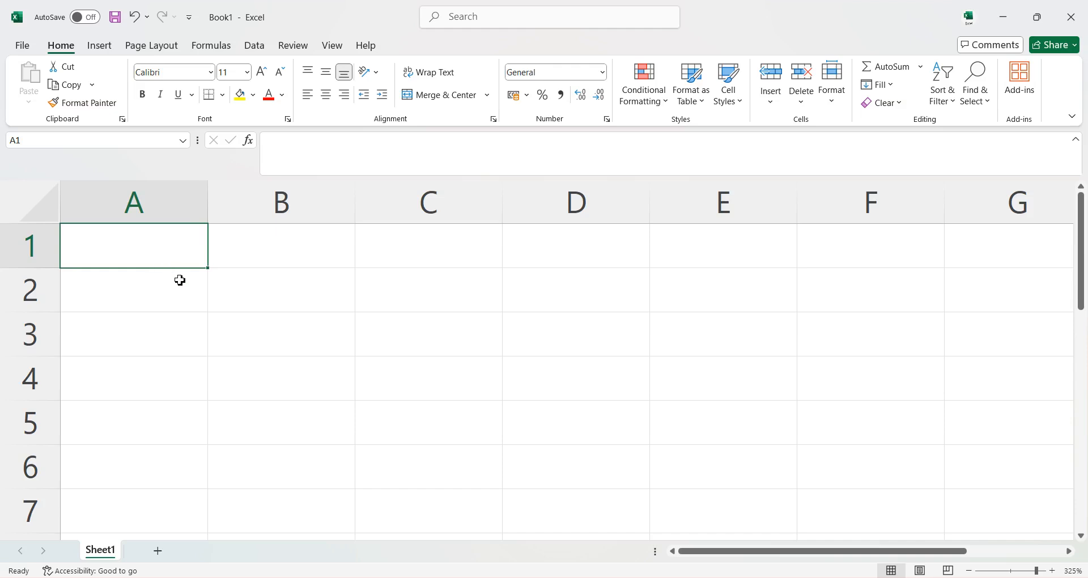
{"action": "scroll", "coordinate": [228, 296], "scroll_direction": "down", "scroll_amount": 4}
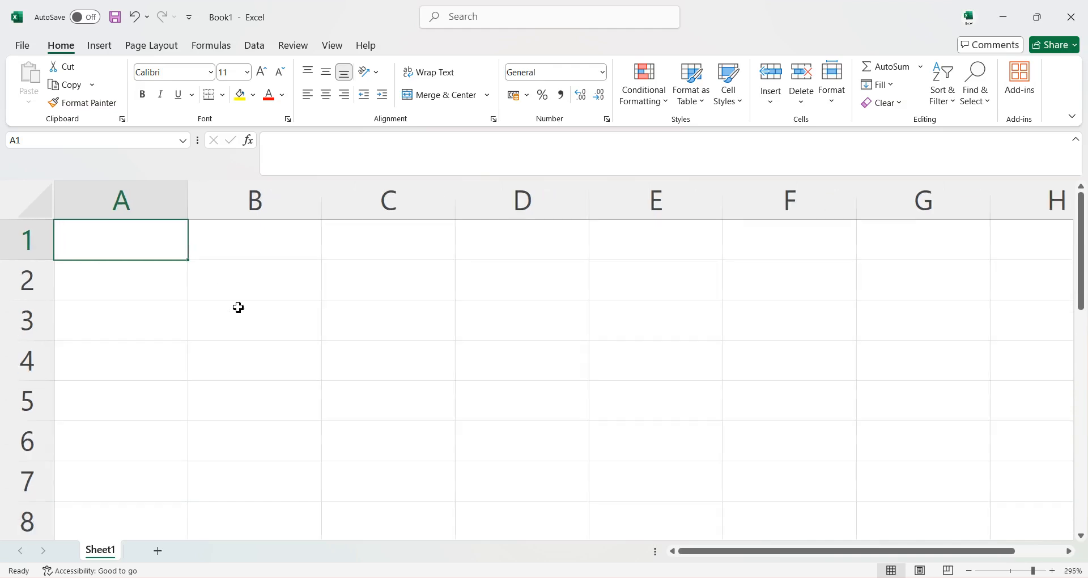
{"action": "scroll", "coordinate": [250, 330], "scroll_direction": "down", "scroll_amount": 4}
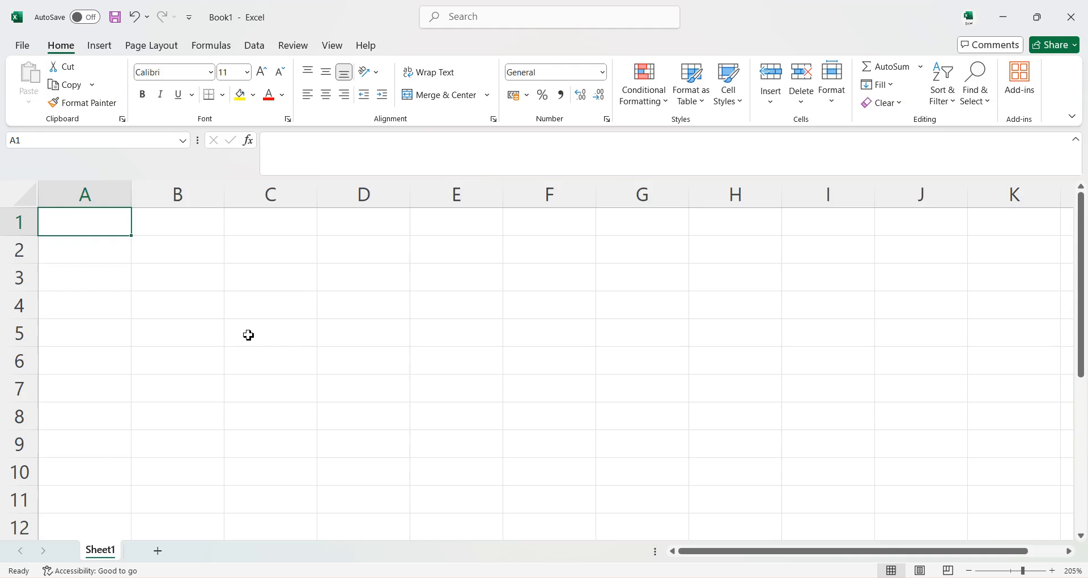
{"action": "type", "text": "1"}
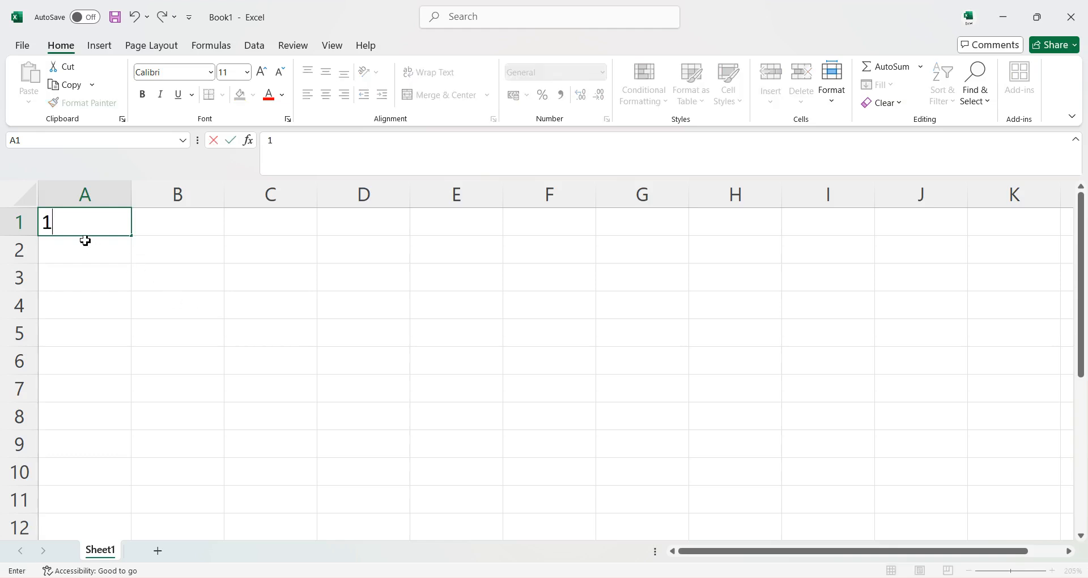
{"action": "key", "text": "Return"}
Try copying the 1 from A1 down to A5 with the fill handle, and undo the fill.
{"action": "left_click", "coordinate": [94, 232]}
{"action": "left_click_drag", "start_coordinate": [132, 235], "coordinate": [144, 364]}
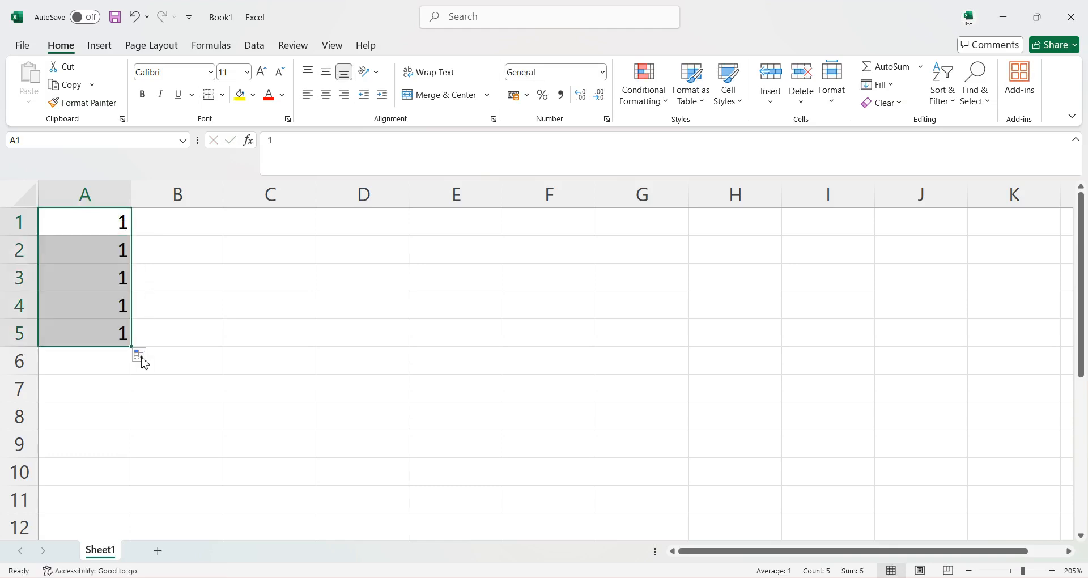
{"action": "key", "text": "ctrl+z"}
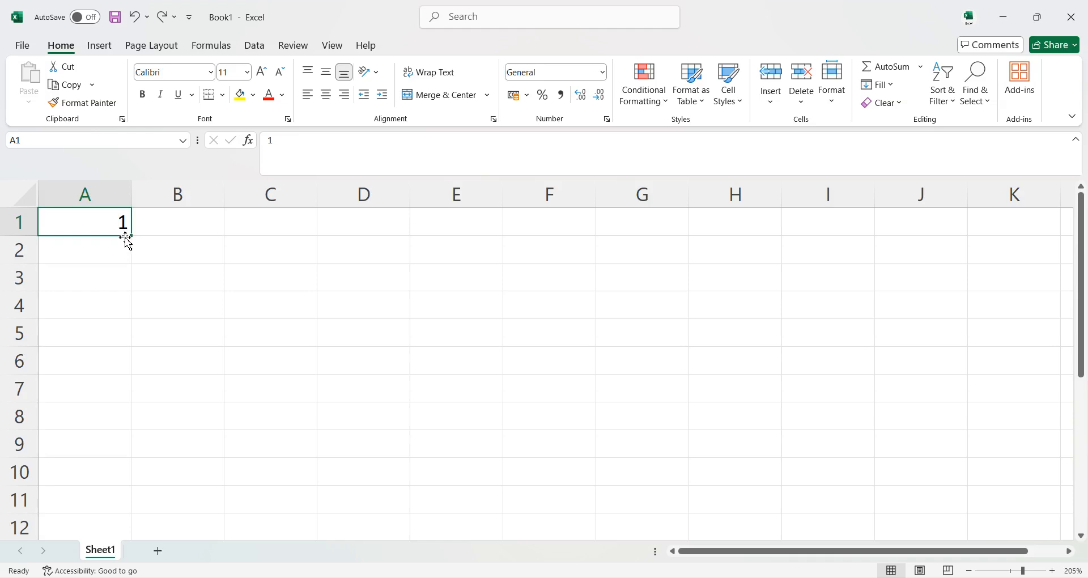
Enter 2 in cell A2, try extending the A1:A2 series down to A10, and undo the fill.
{"action": "left_click", "coordinate": [116, 256]}
{"action": "type", "text": "2"}
{"action": "key", "text": "Return"}
{"action": "left_click_drag", "start_coordinate": [121, 222], "coordinate": [125, 251]}
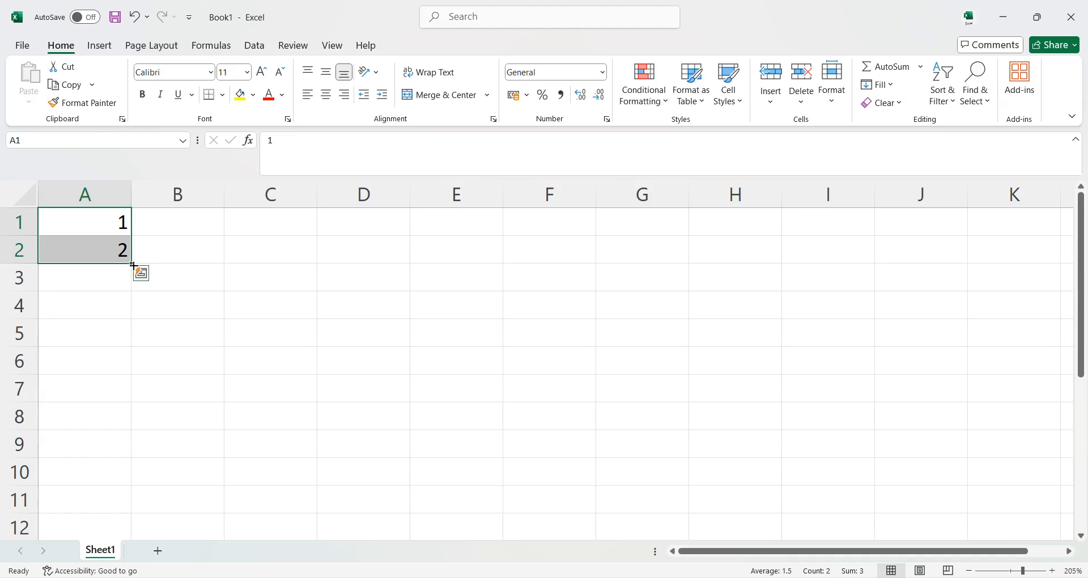
{"action": "left_click_drag", "start_coordinate": [132, 264], "coordinate": [141, 478]}
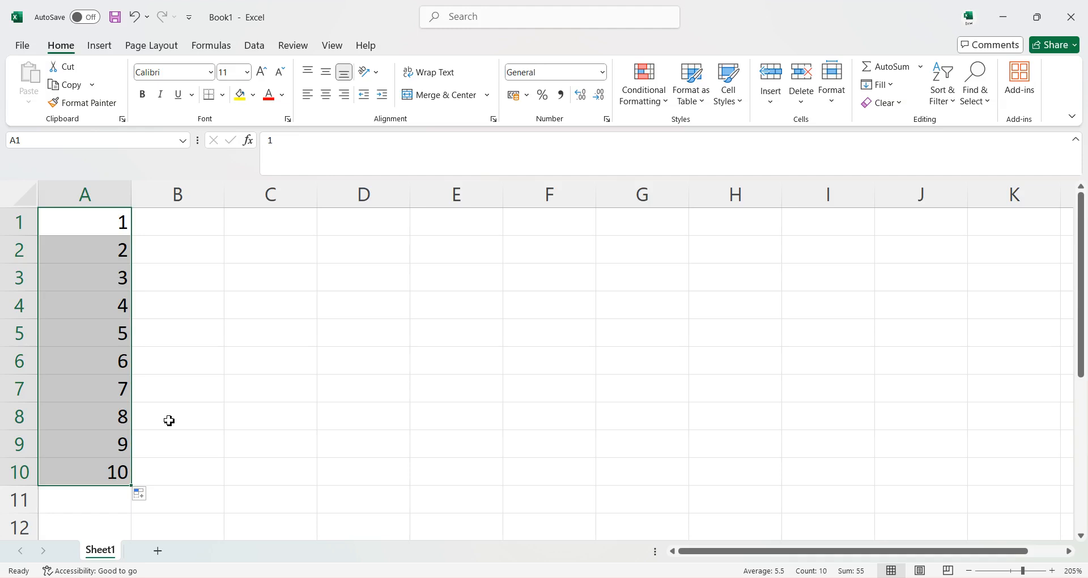
{"action": "key", "text": "ctrl+z"}
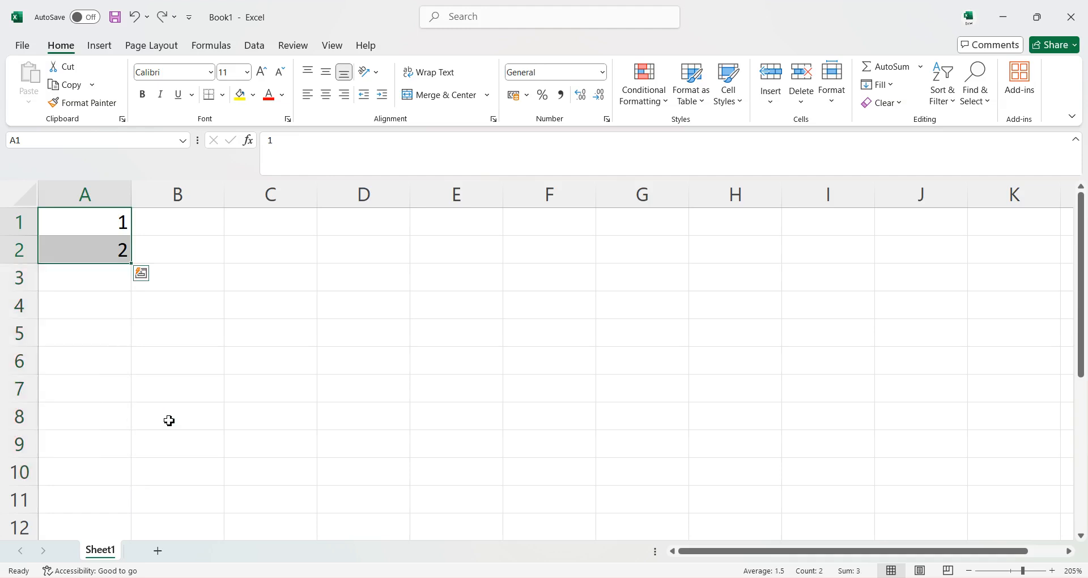
Clear the 2 from cell A2.
{"action": "left_click", "coordinate": [145, 311]}
{"action": "left_click", "coordinate": [105, 256]}
{"action": "key", "text": "Delete"}
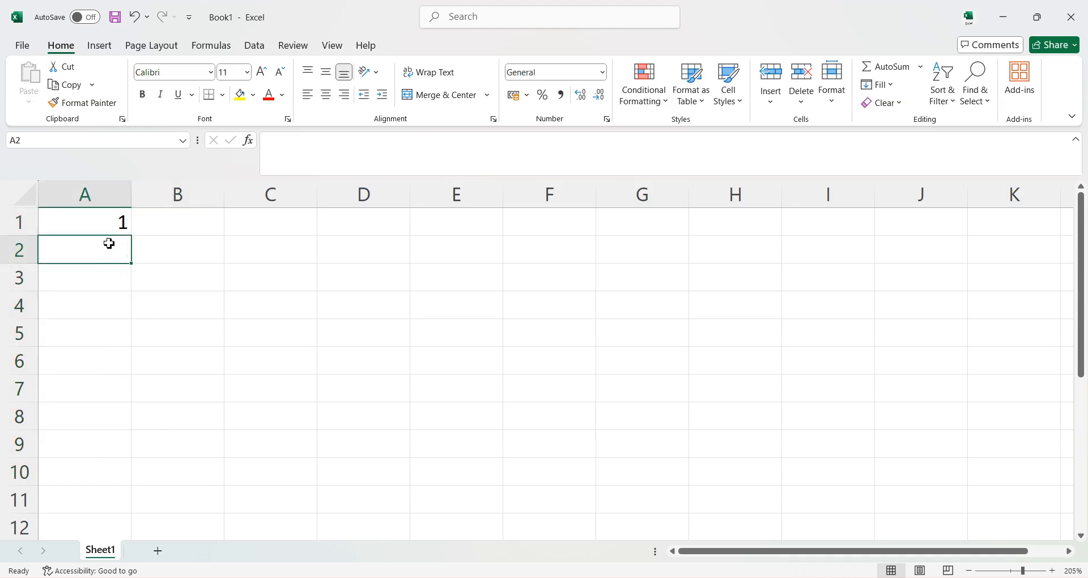
{"action": "left_click", "coordinate": [105, 221]}
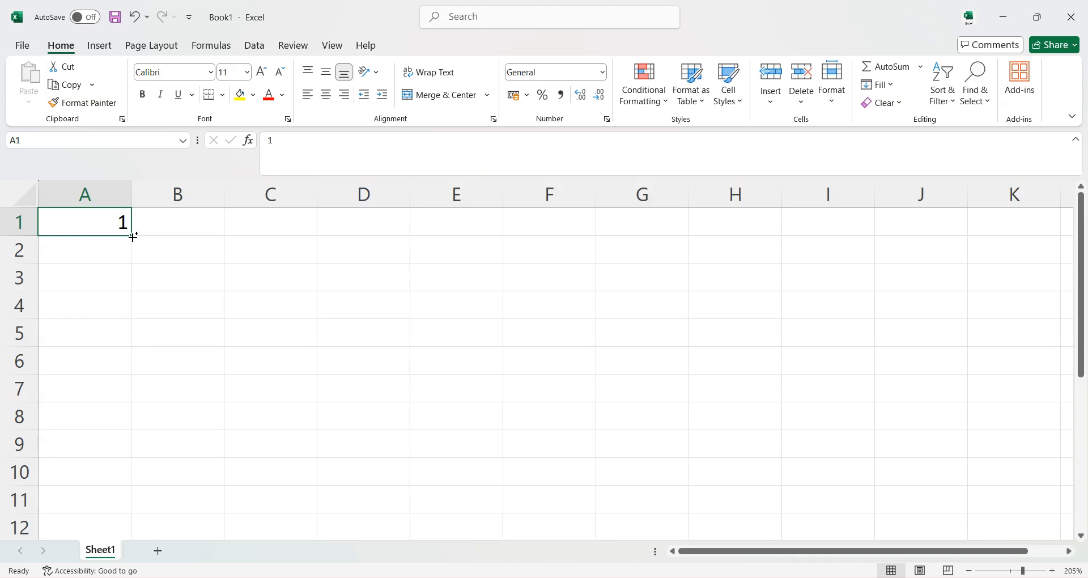
{"action": "key", "text": "ctrl+plus"}
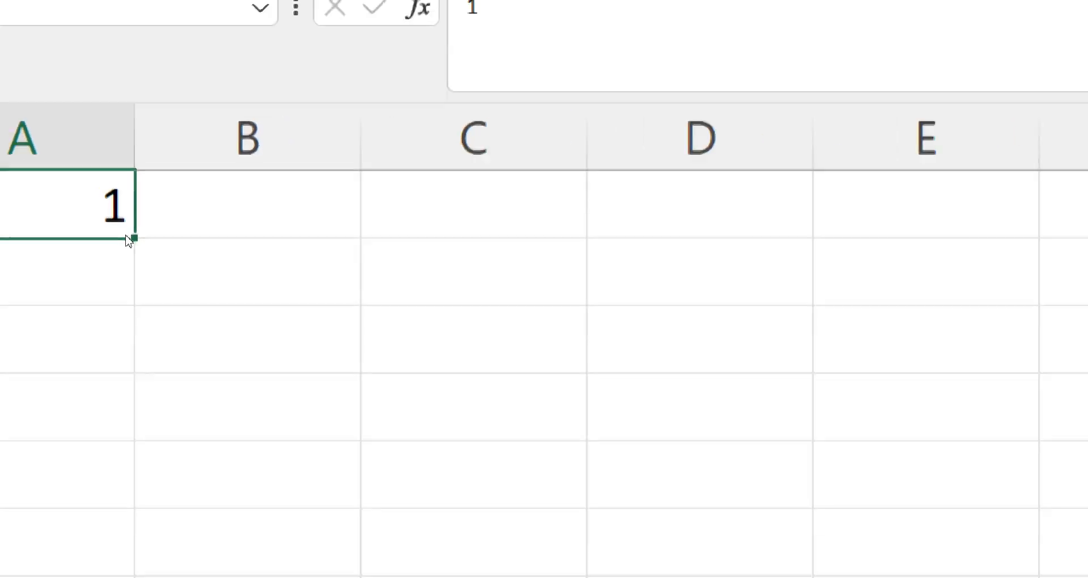
{"action": "key", "text": "ctrl+shift+plus"}
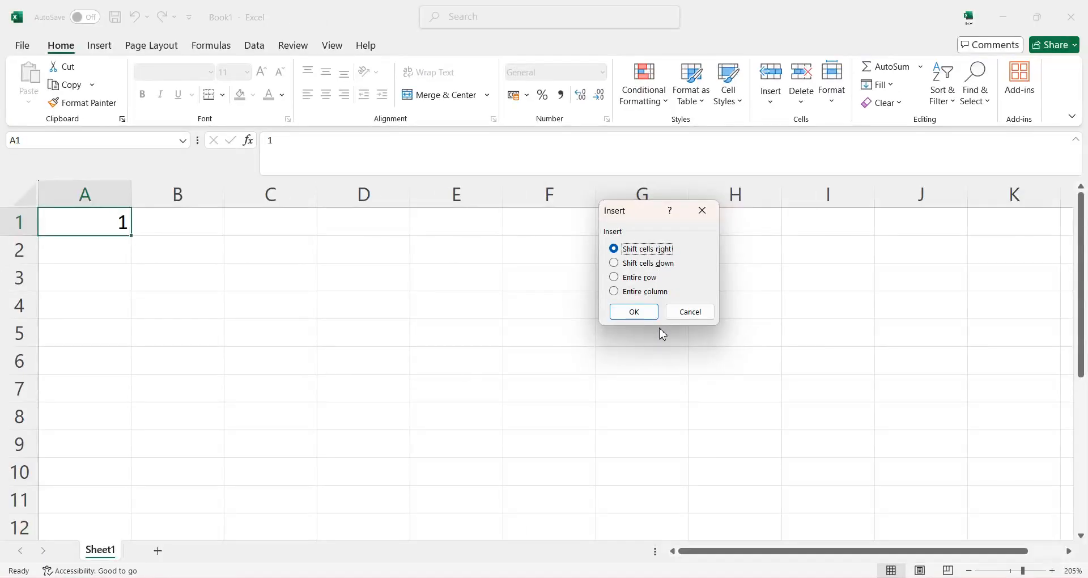
{"action": "left_click", "coordinate": [672, 312]}
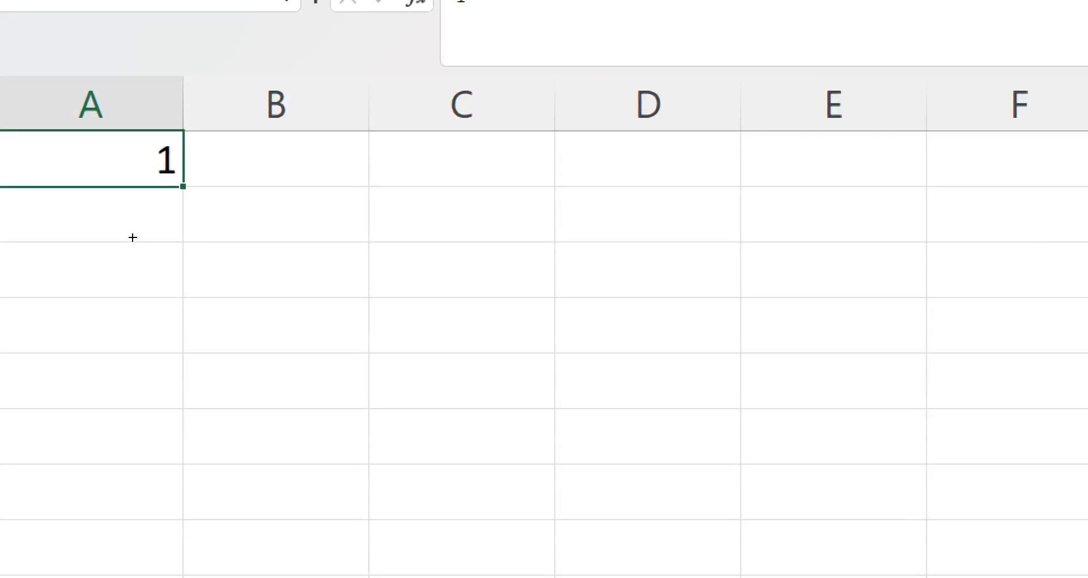
Try filling an incrementing series from the single value in A1 down to A10, and undo it.
{"action": "left_click_drag", "start_coordinate": [134, 236], "coordinate": [138, 550]}
{"action": "left_click_drag", "start_coordinate": [137, 475], "coordinate": [138, 474]}
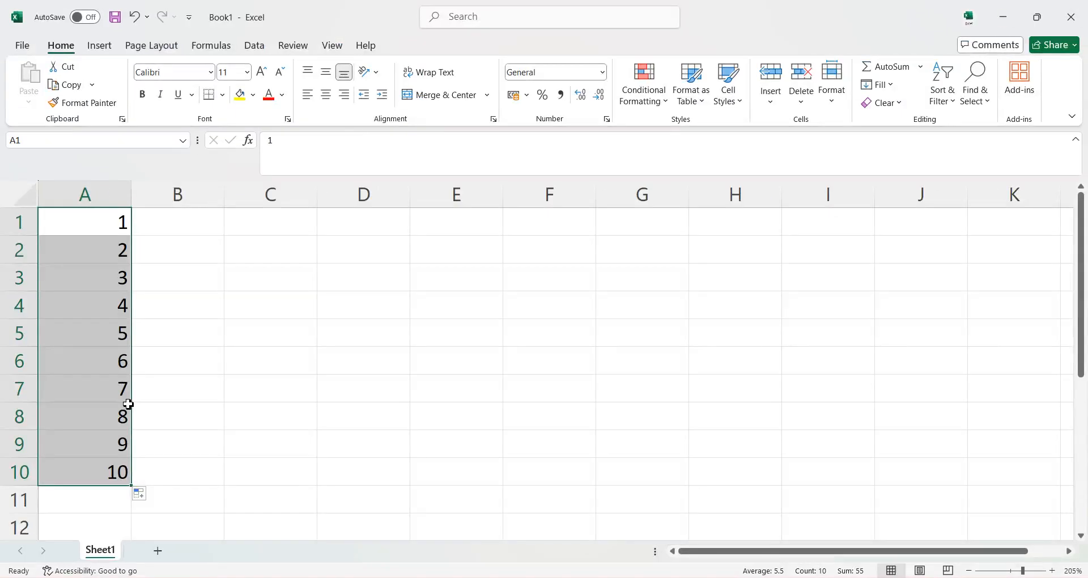
{"action": "key", "text": "ctrl+z"}
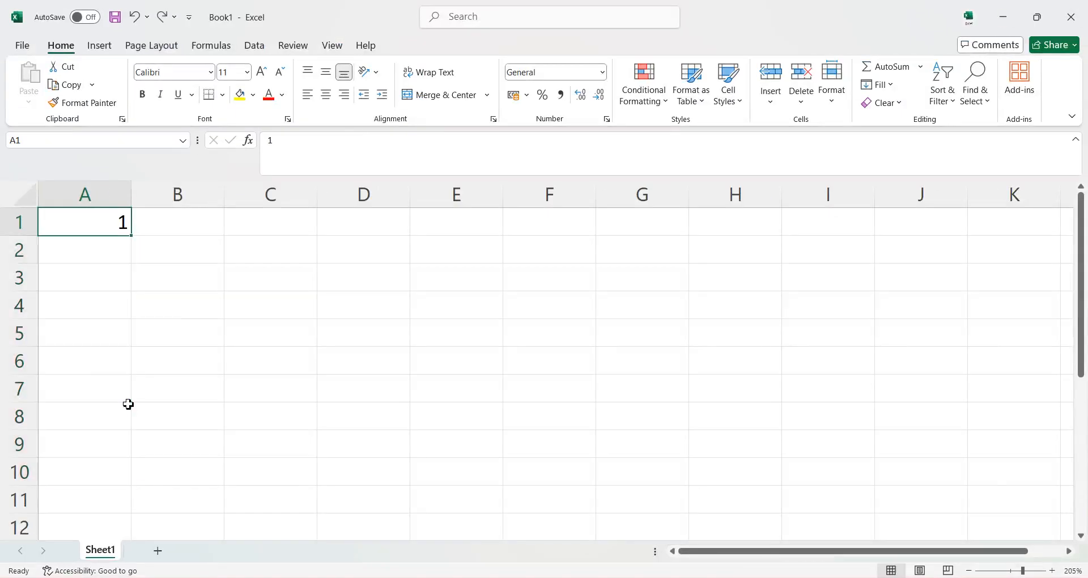
Enter 2 in cell A2 and extend the A1:A2 series down to A10 with the fill handle.
{"action": "left_click", "coordinate": [102, 262]}
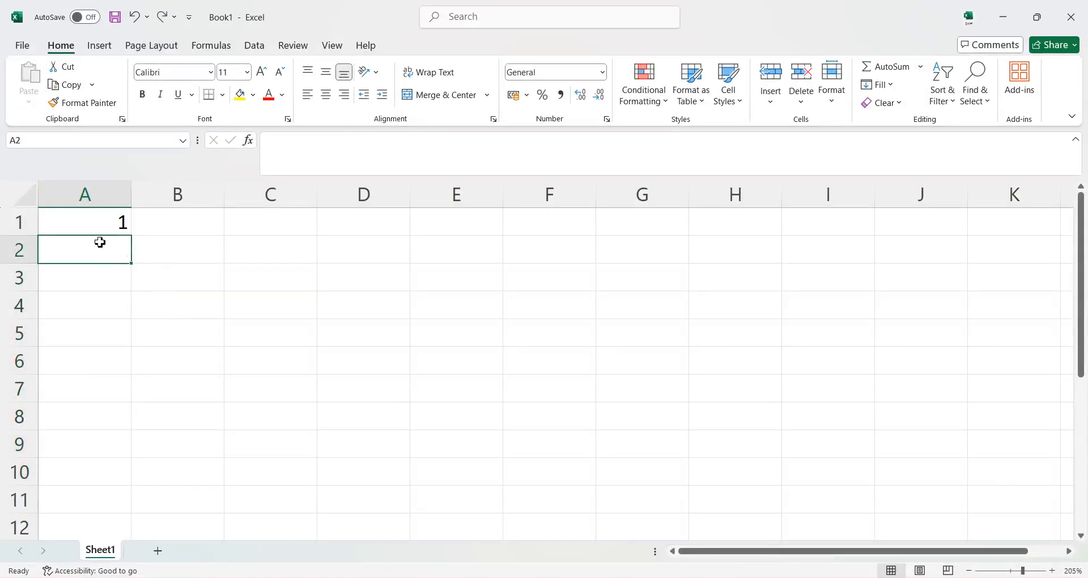
{"action": "left_click", "coordinate": [110, 232]}
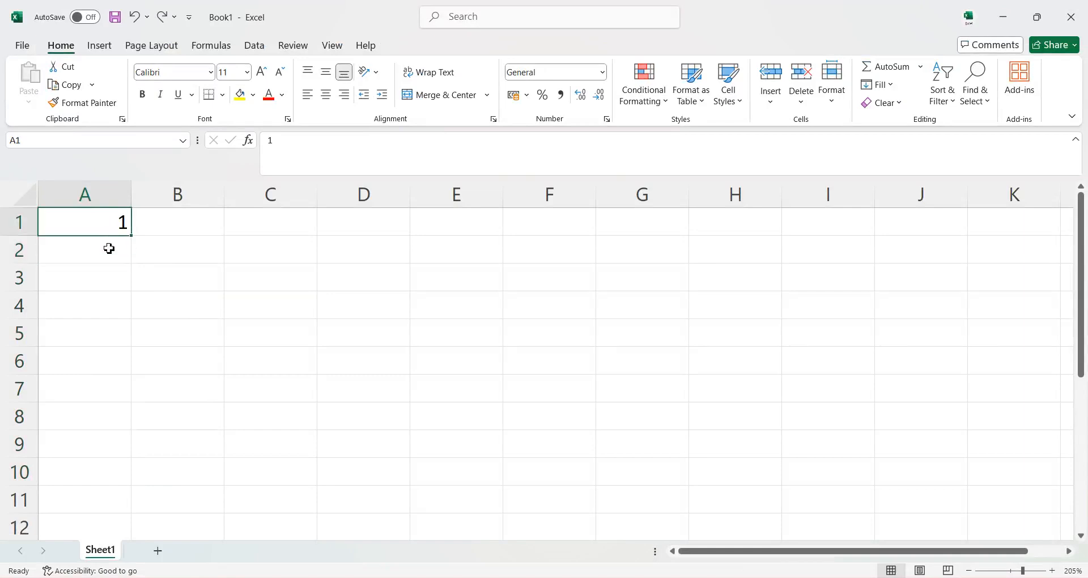
{"action": "left_click", "coordinate": [109, 248]}
{"action": "type", "text": "2"}
{"action": "key", "text": "Return"}
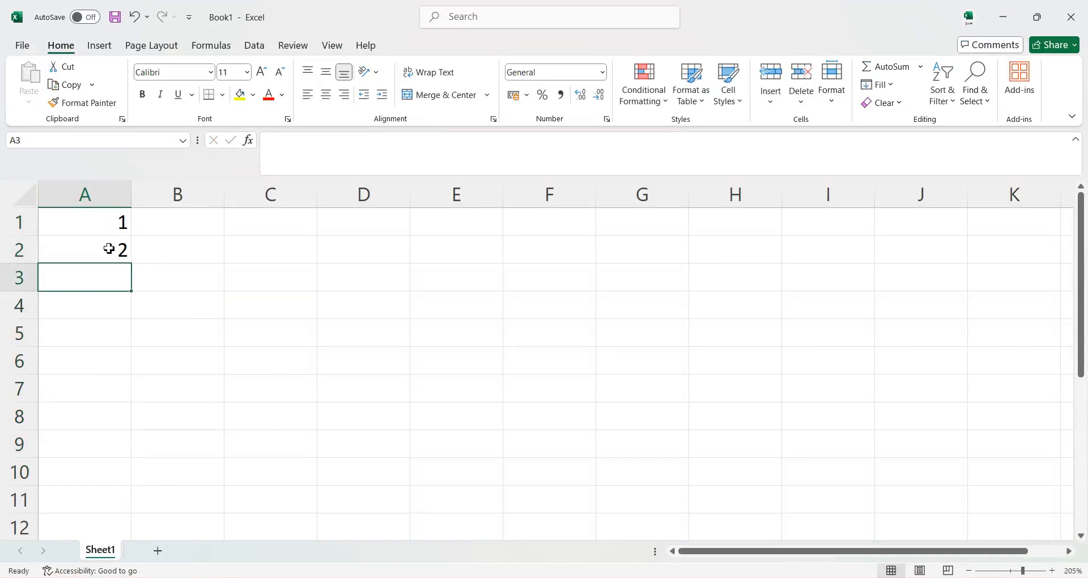
{"action": "left_click_drag", "start_coordinate": [104, 223], "coordinate": [134, 484]}
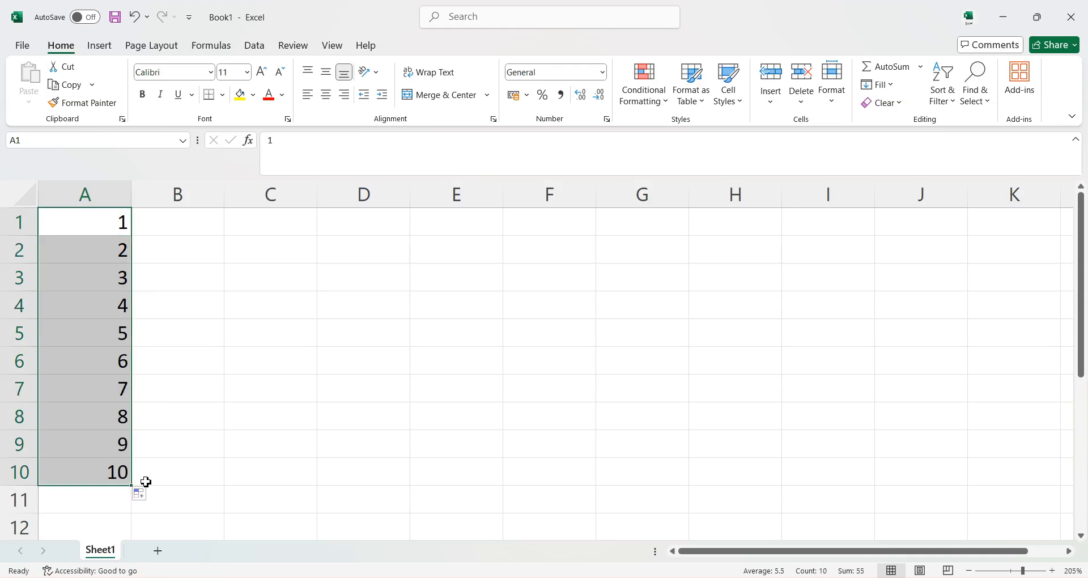
Try filling the A1:A10 series across to column D, and undo the fill.
{"action": "left_click_drag", "start_coordinate": [133, 486], "coordinate": [379, 481]}
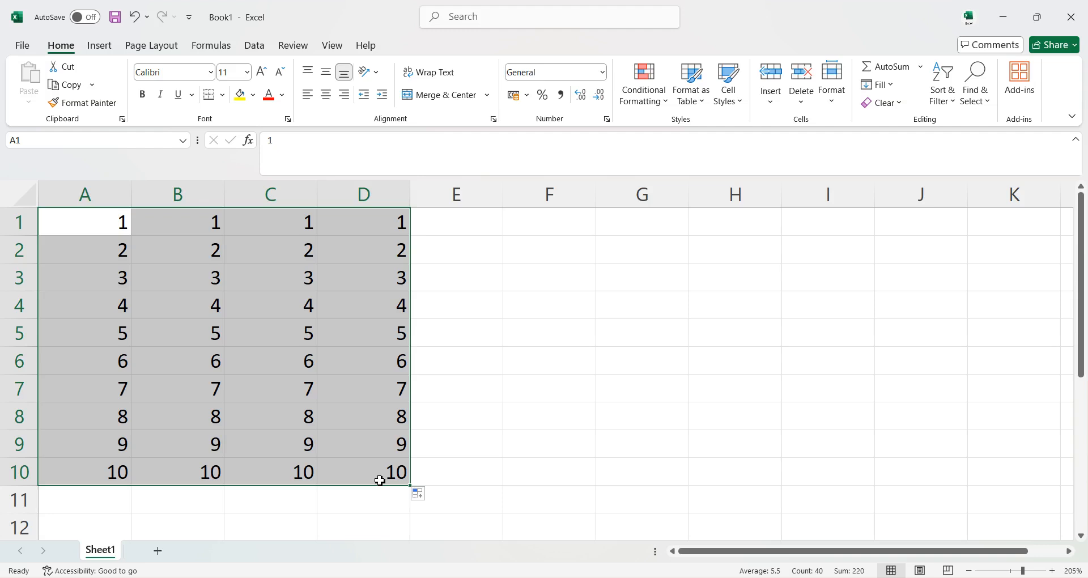
{"action": "key", "text": "ctrl+z"}
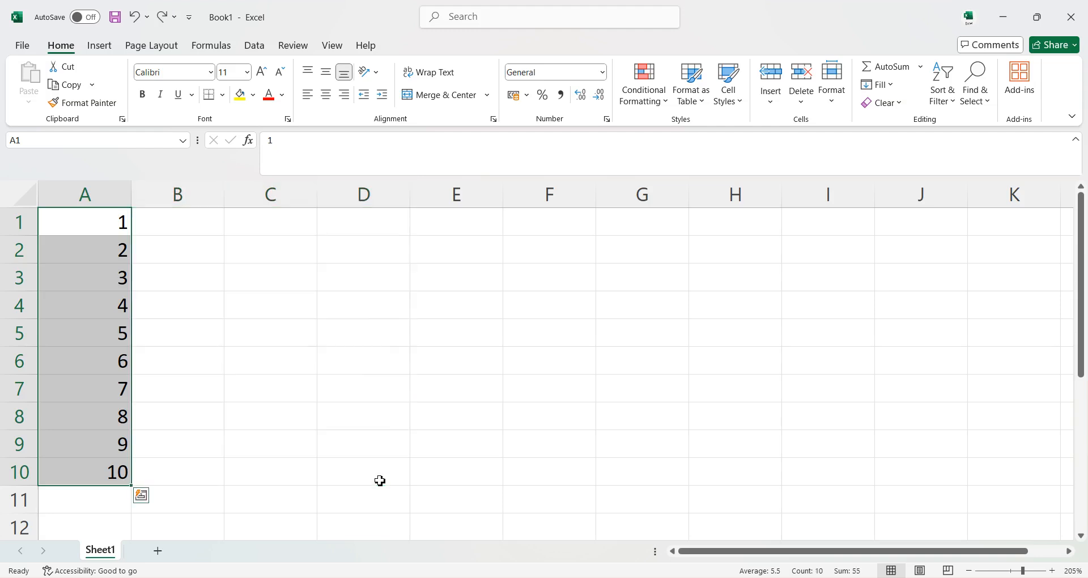
Undo the column A fill down to A10, and enter 11 in B1 and 12 in B2.
{"action": "key", "text": "ctrl+z"}
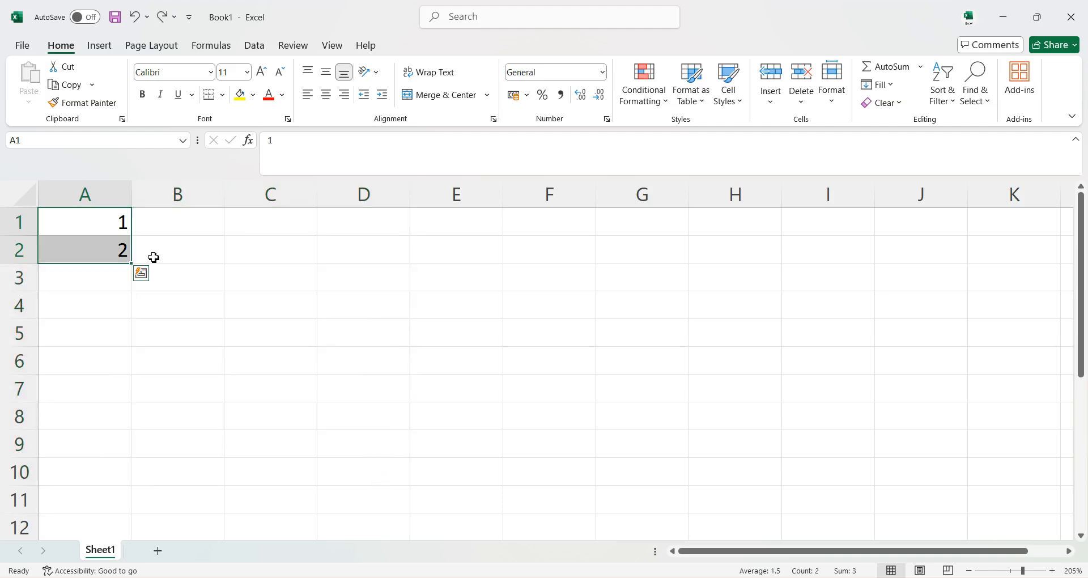
{"action": "left_click", "coordinate": [184, 221]}
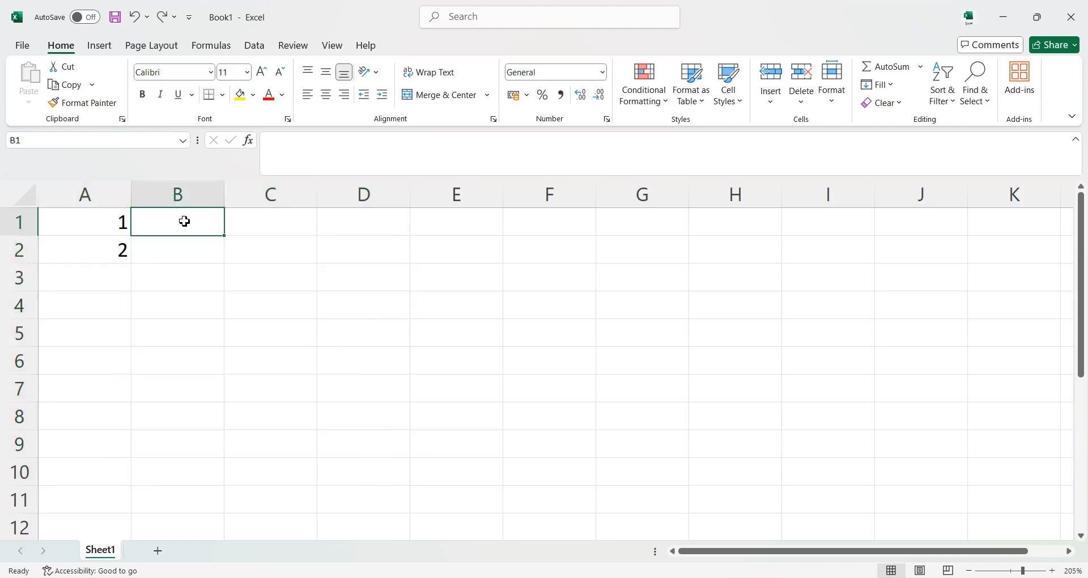
{"action": "type", "text": "11"}
{"action": "key", "text": "Return"}
{"action": "type", "text": "12"}
{"action": "key", "text": "Return"}
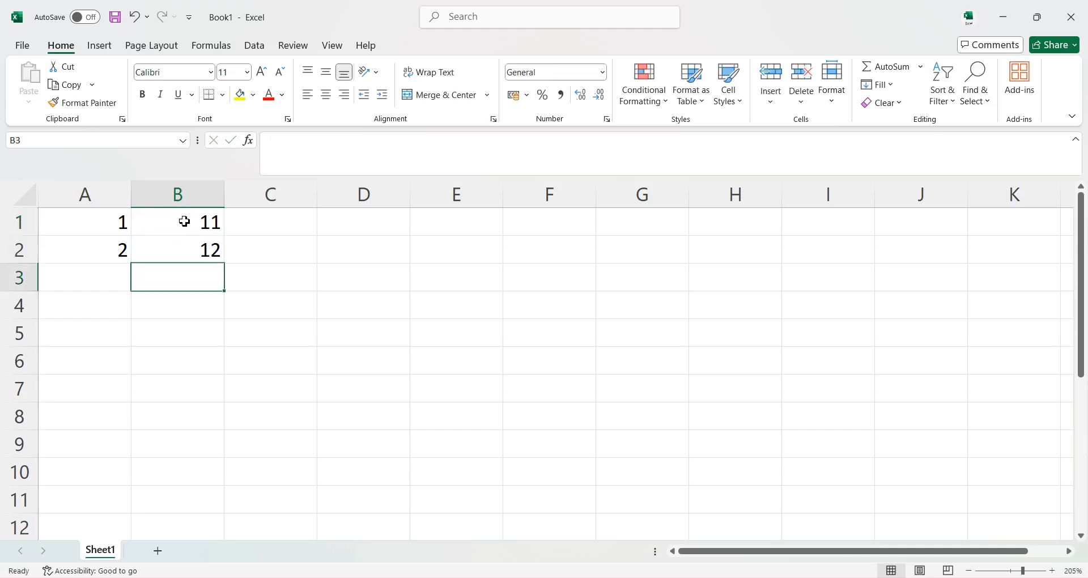
Extend the A1:B2 series down to row 10 and across to column J with the fill handle.
{"action": "left_click_drag", "start_coordinate": [109, 225], "coordinate": [182, 255]}
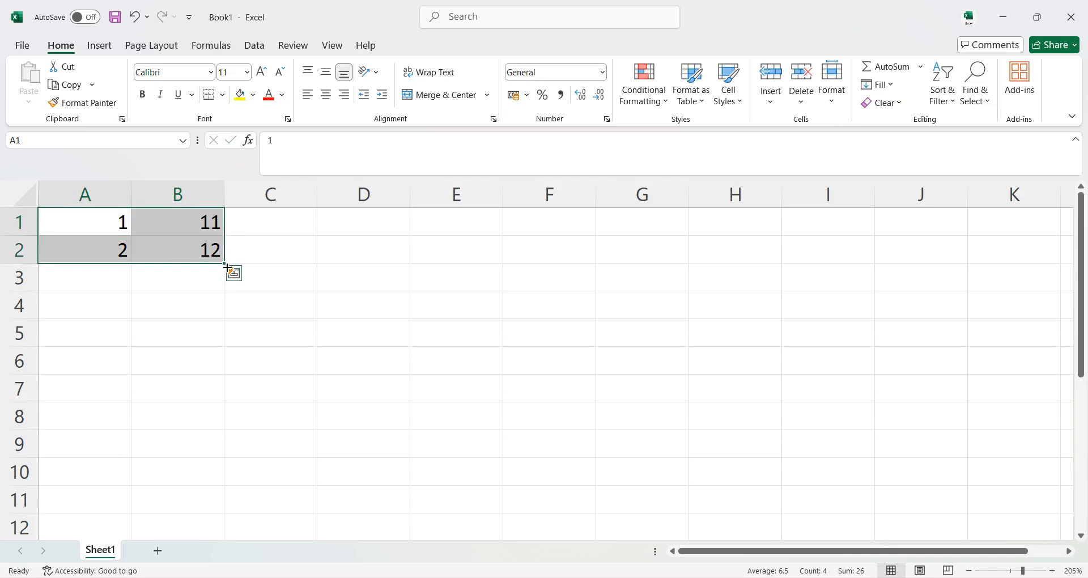
{"action": "left_click_drag", "start_coordinate": [226, 265], "coordinate": [939, 476]}
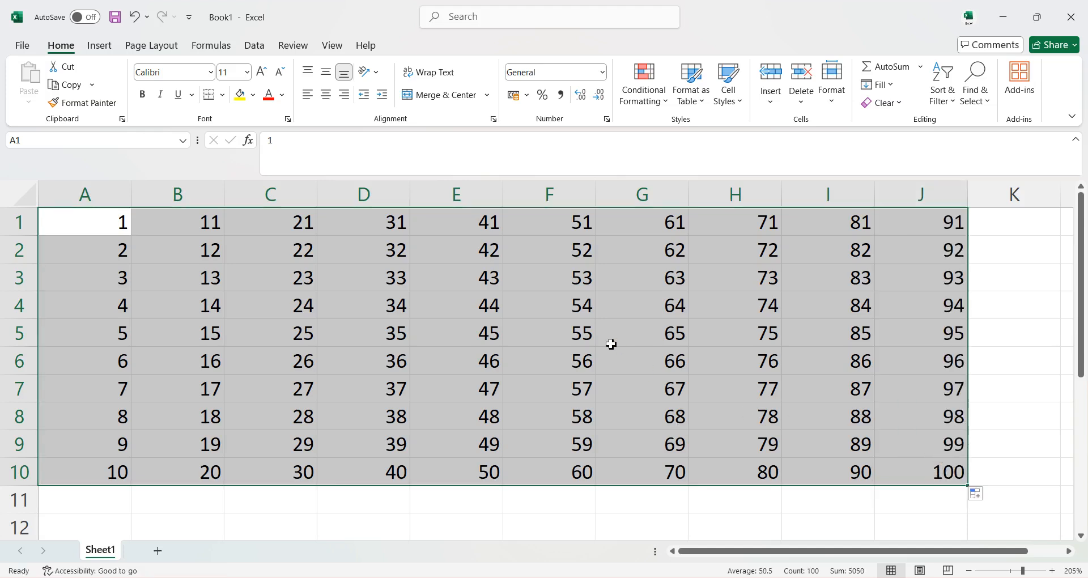
{"action": "left_click", "coordinate": [316, 345]}
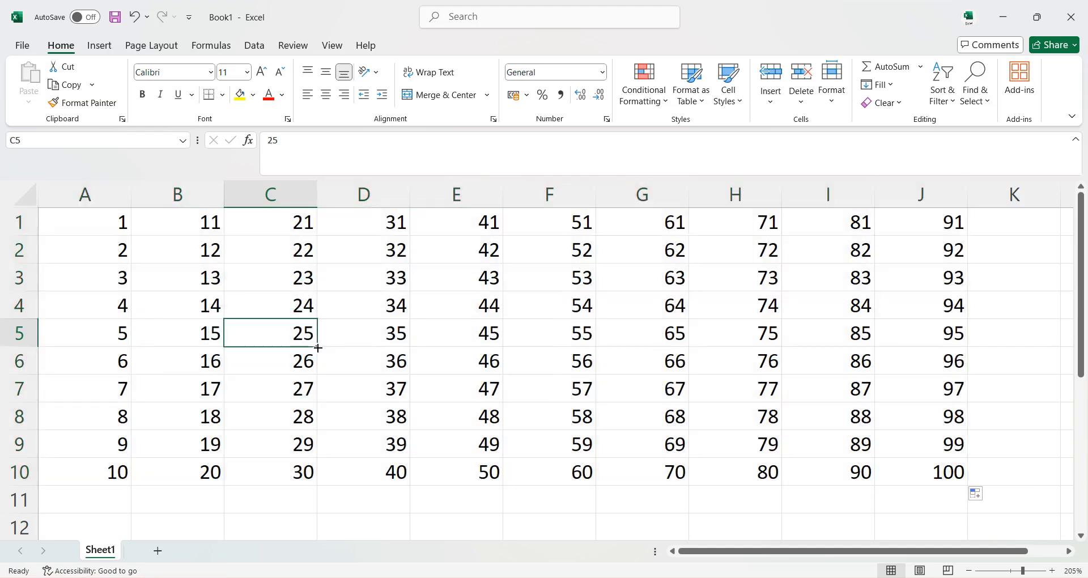
Apply All Borders to the number grid in A1:J10.
{"action": "left_click", "coordinate": [77, 231]}
{"action": "left_click_drag", "start_coordinate": [77, 231], "coordinate": [958, 475]}
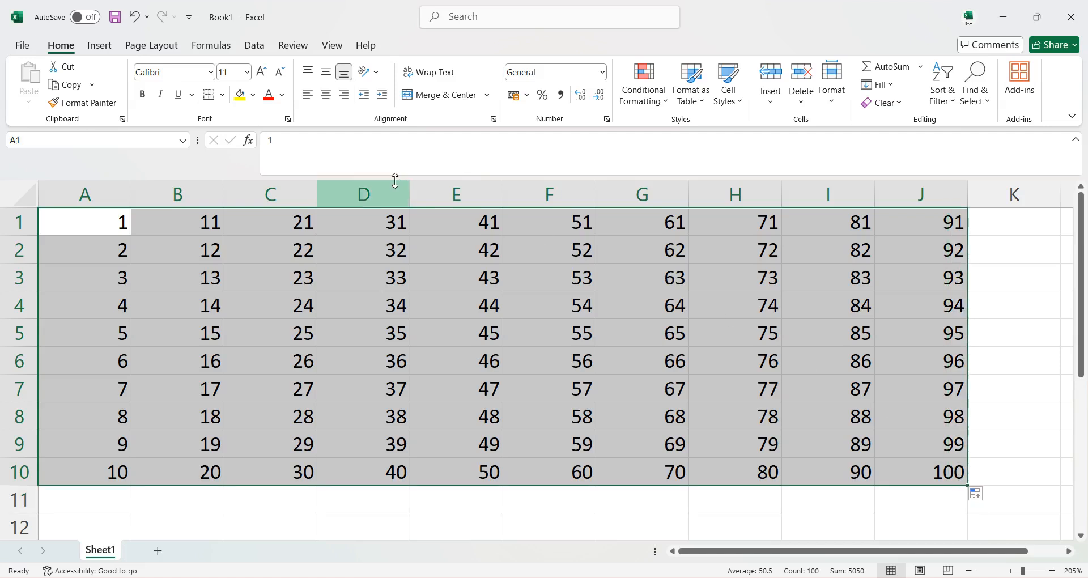
{"action": "left_click", "coordinate": [222, 95]}
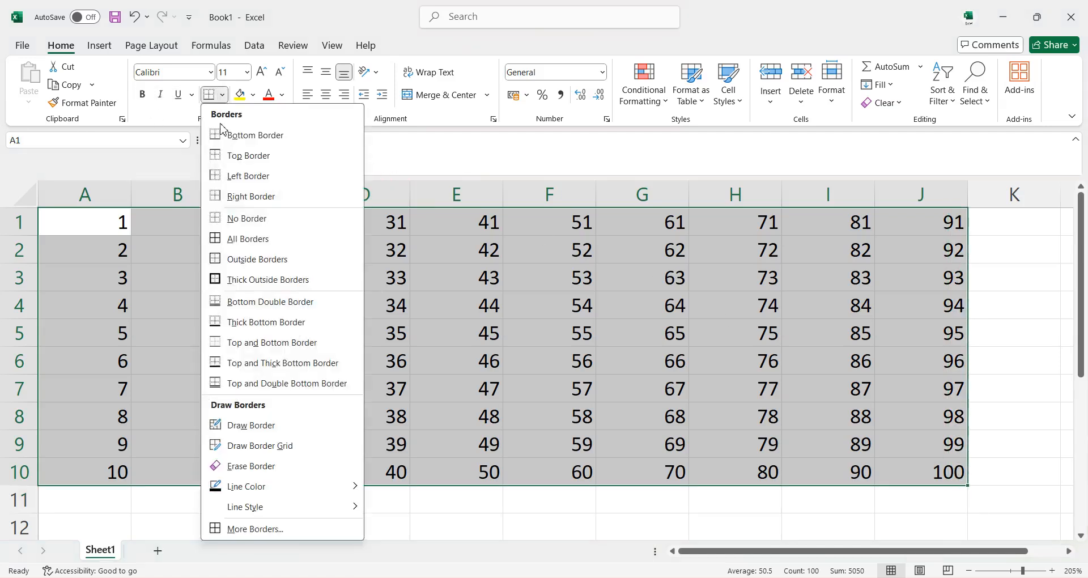
{"action": "left_click", "coordinate": [237, 238]}
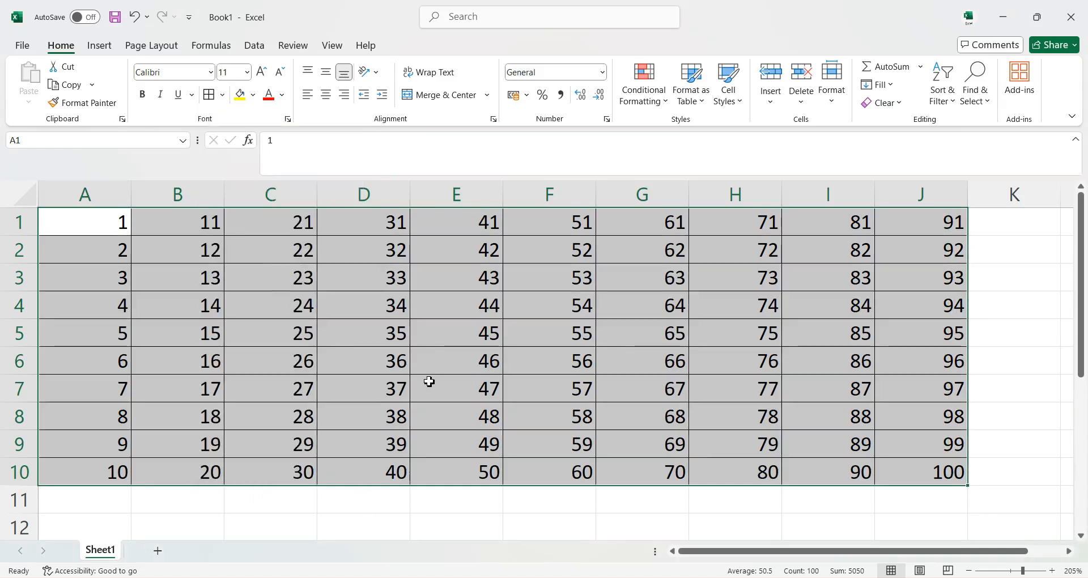
Enter 2 and 4 in cells A12 and A13, and 3 and 6 in cells B12 and B13.
{"action": "scroll", "coordinate": [429, 382], "scroll_direction": "down", "scroll_amount": 3}
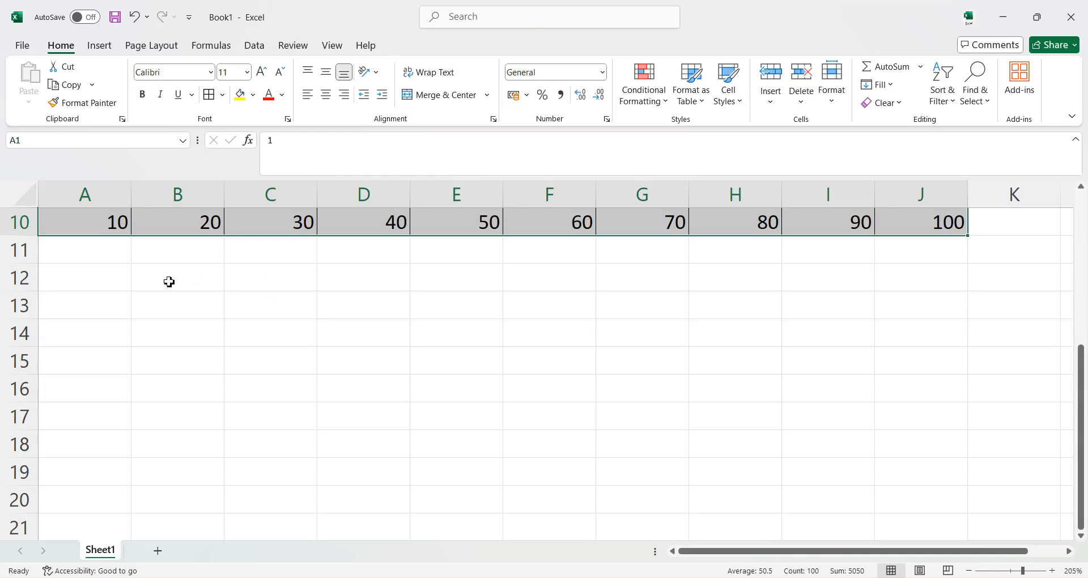
{"action": "left_click", "coordinate": [87, 283]}
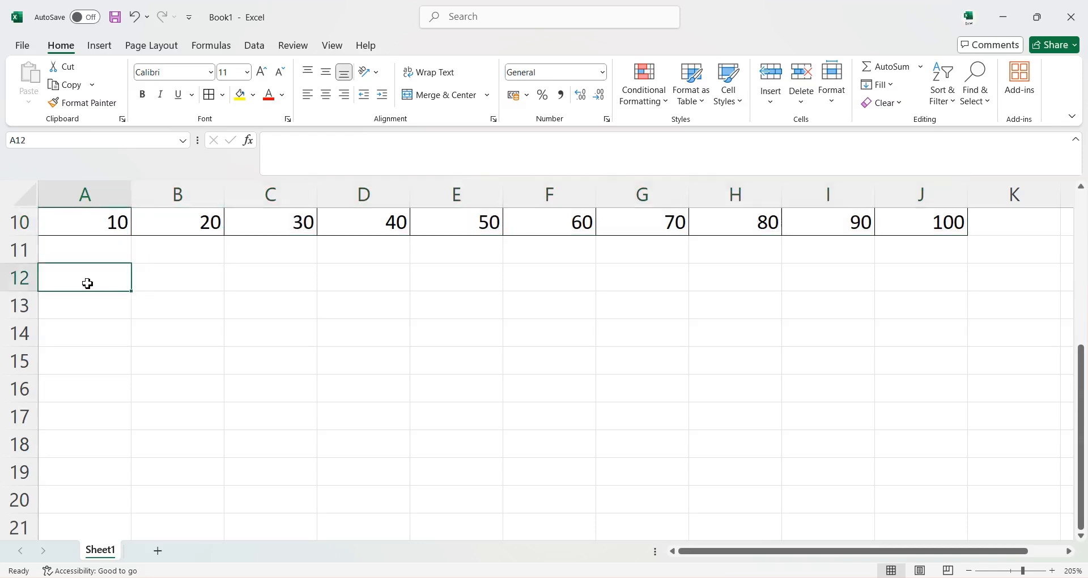
{"action": "type", "text": "2"}
{"action": "key", "text": "Return"}
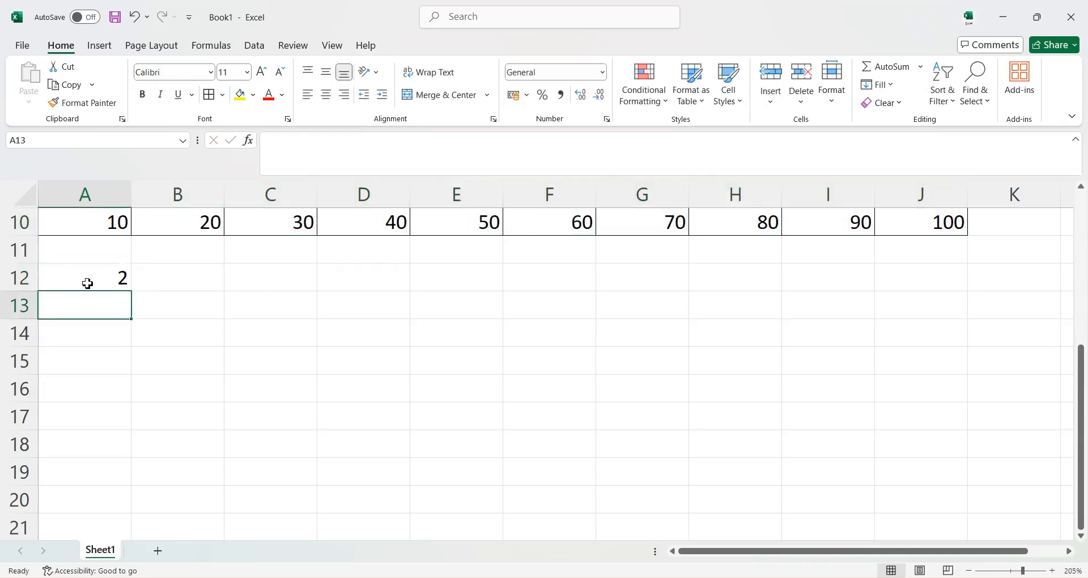
{"action": "type", "text": "4"}
{"action": "key", "text": "Tab"}
{"action": "key", "text": "Up"}
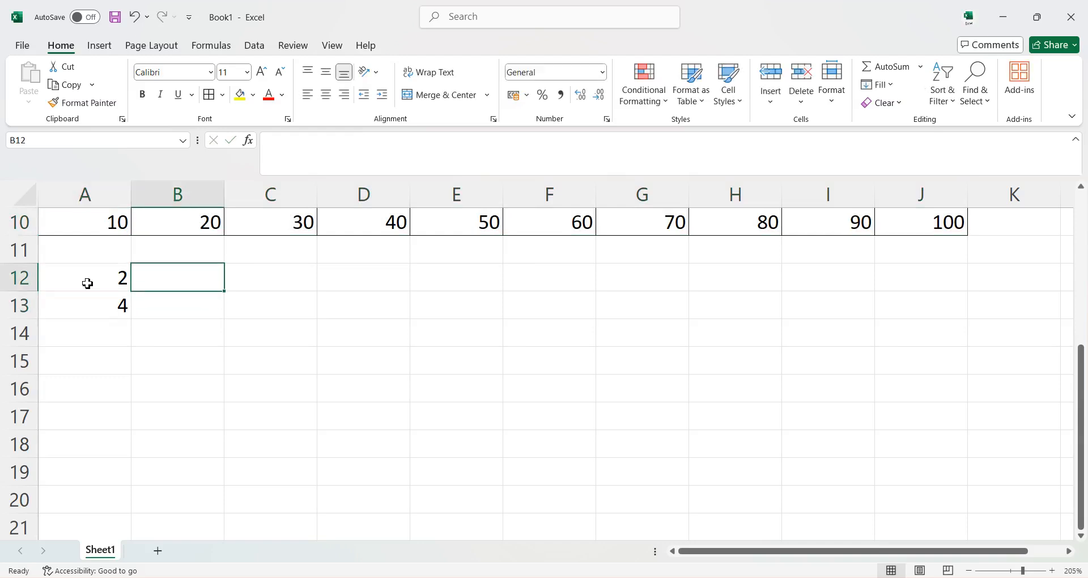
{"action": "type", "text": "3"}
{"action": "key", "text": "Return"}
{"action": "type", "text": "6"}
Extend the A12:B13 series down to row 21 with the fill handle.
{"action": "left_click", "coordinate": [87, 283]}
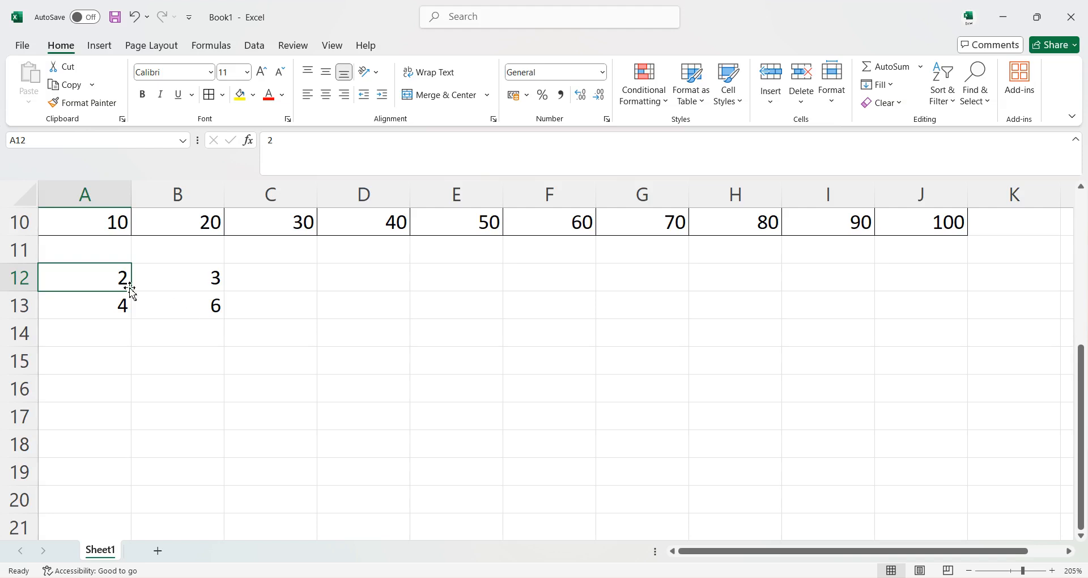
{"action": "left_click", "coordinate": [170, 300]}
{"action": "left_click_drag", "start_coordinate": [121, 275], "coordinate": [227, 530]}
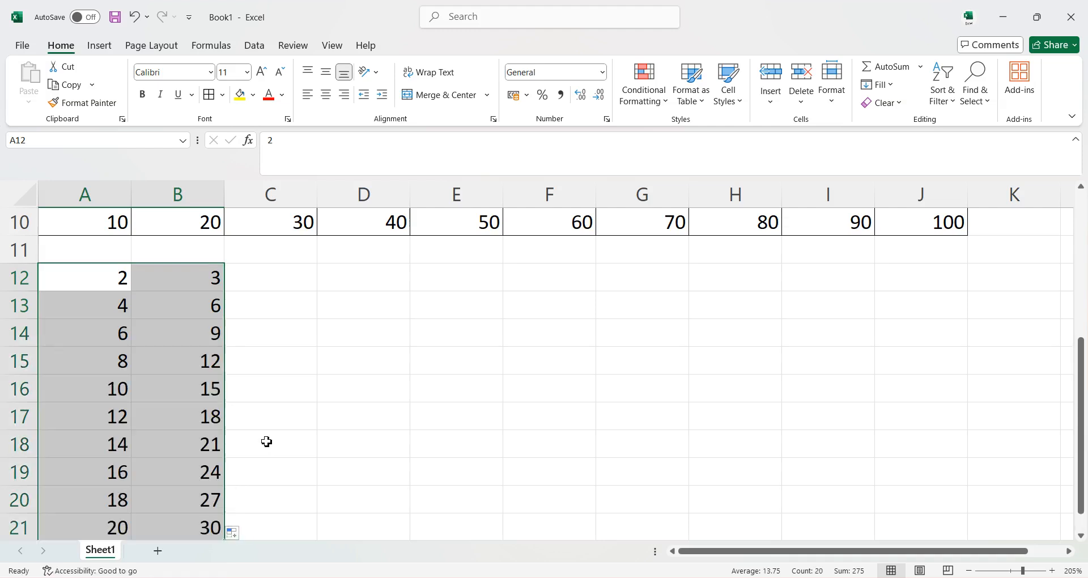
Hide the worksheet's row and column headings.
{"action": "scroll", "coordinate": [265, 442], "scroll_direction": "down", "scroll_amount": 1}
{"action": "scroll", "coordinate": [249, 437], "scroll_direction": "up", "scroll_amount": 1}
{"action": "scroll", "coordinate": [233, 510], "scroll_direction": "down", "scroll_amount": 1}
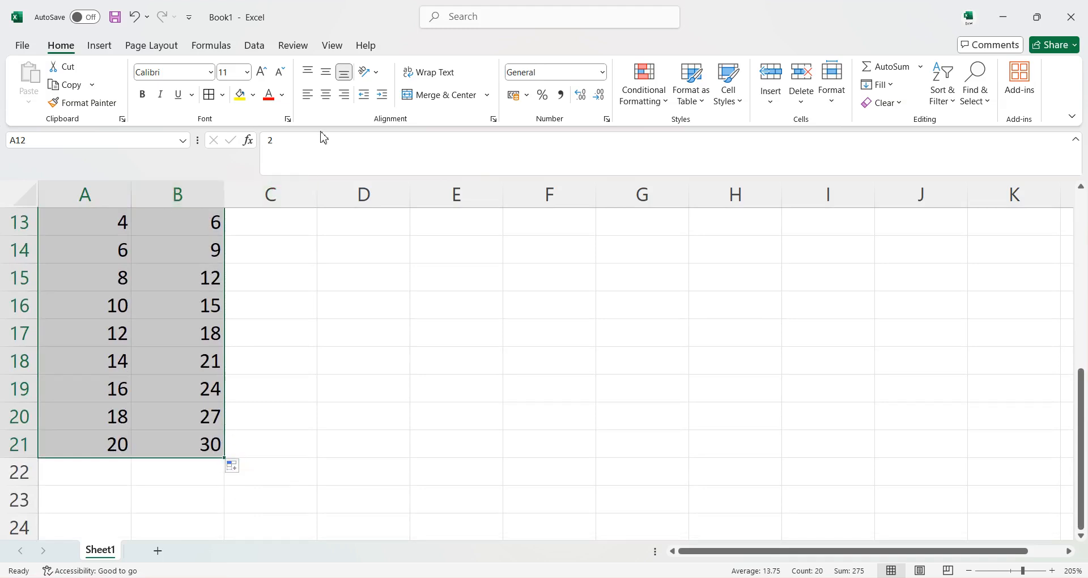
{"action": "left_click", "coordinate": [333, 46]}
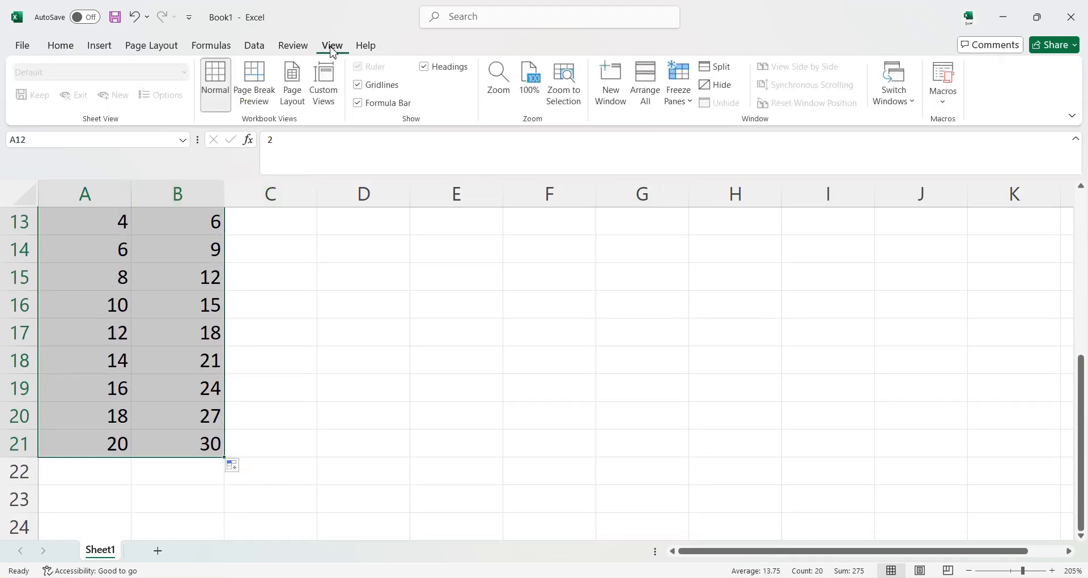
{"action": "left_click", "coordinate": [426, 72]}
Extend the A12:B21 series across to column J with the fill handle.
{"action": "scroll", "coordinate": [211, 340], "scroll_direction": "up", "scroll_amount": 2}
{"action": "scroll", "coordinate": [204, 338], "scroll_direction": "down", "scroll_amount": 1}
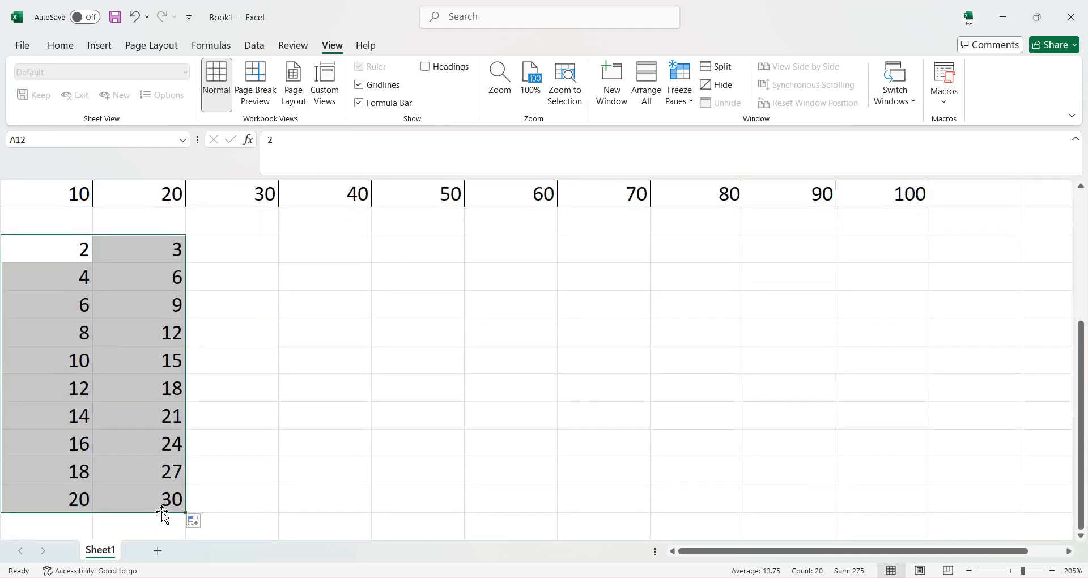
{"action": "left_click_drag", "start_coordinate": [185, 509], "coordinate": [891, 493]}
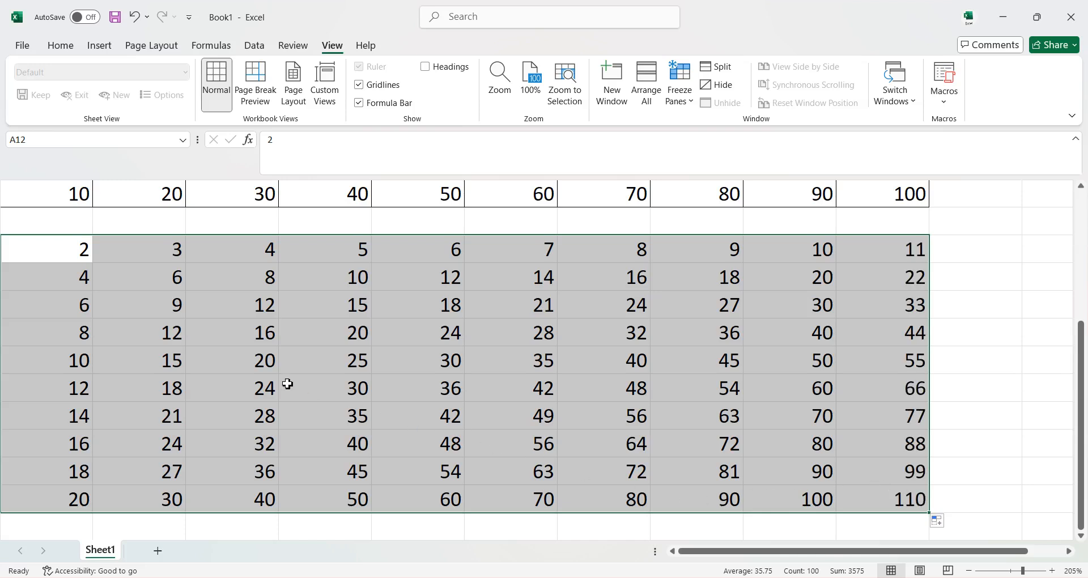
Apply All Borders to the multiples table in A12:J21.
{"action": "left_click", "coordinate": [60, 46]}
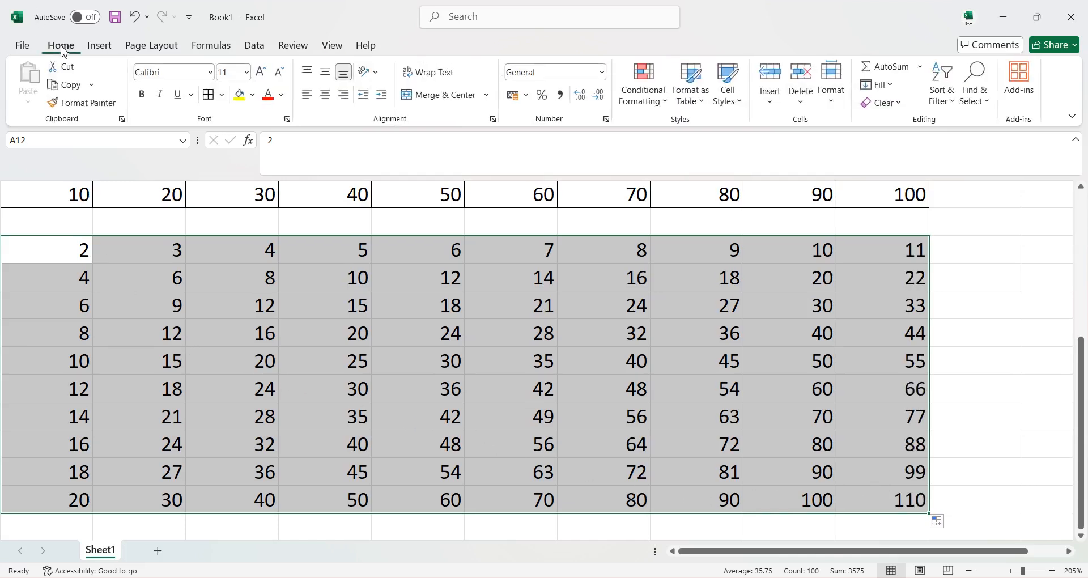
{"action": "left_click", "coordinate": [209, 95]}
{"action": "scroll", "coordinate": [195, 352], "scroll_direction": "up", "scroll_amount": 3}
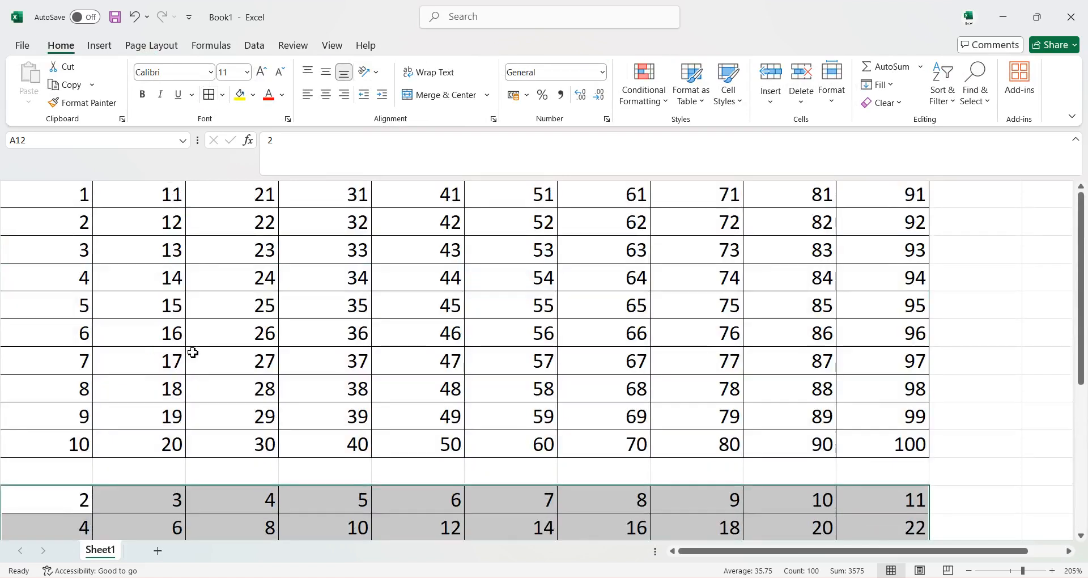
{"action": "scroll", "coordinate": [187, 357], "scroll_direction": "down", "scroll_amount": 3}
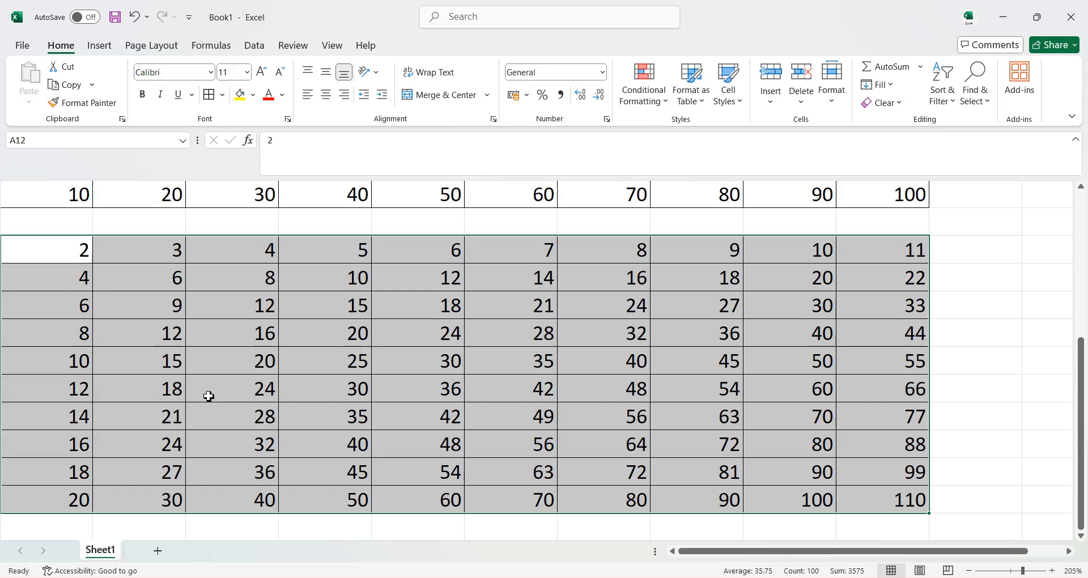
Enter SUNDAY in cell L1.
{"action": "scroll", "coordinate": [258, 397], "scroll_direction": "down", "scroll_amount": 3, "text": "ctrl"}
{"action": "scroll", "coordinate": [243, 366], "scroll_direction": "down", "scroll_amount": 1, "text": "ctrl"}
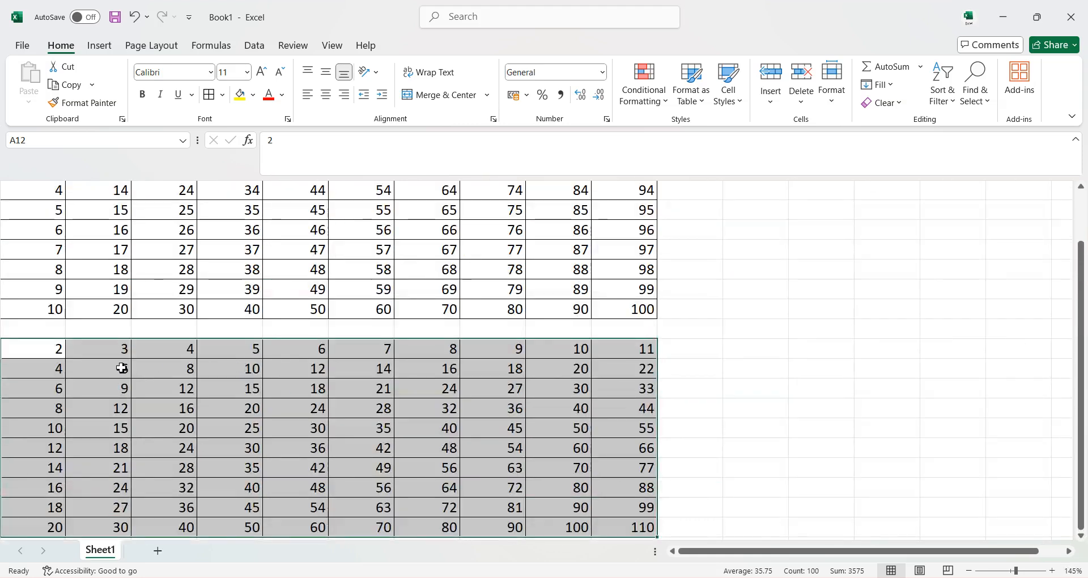
{"action": "scroll", "coordinate": [349, 382], "scroll_direction": "up", "scroll_amount": 1}
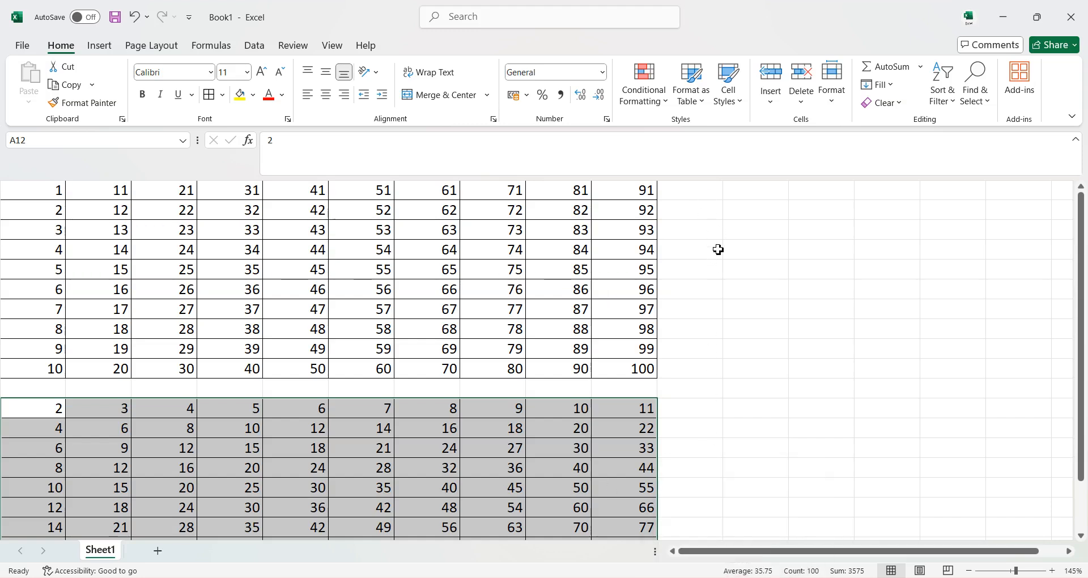
{"action": "left_click", "coordinate": [700, 194]}
{"action": "left_click", "coordinate": [745, 194]}
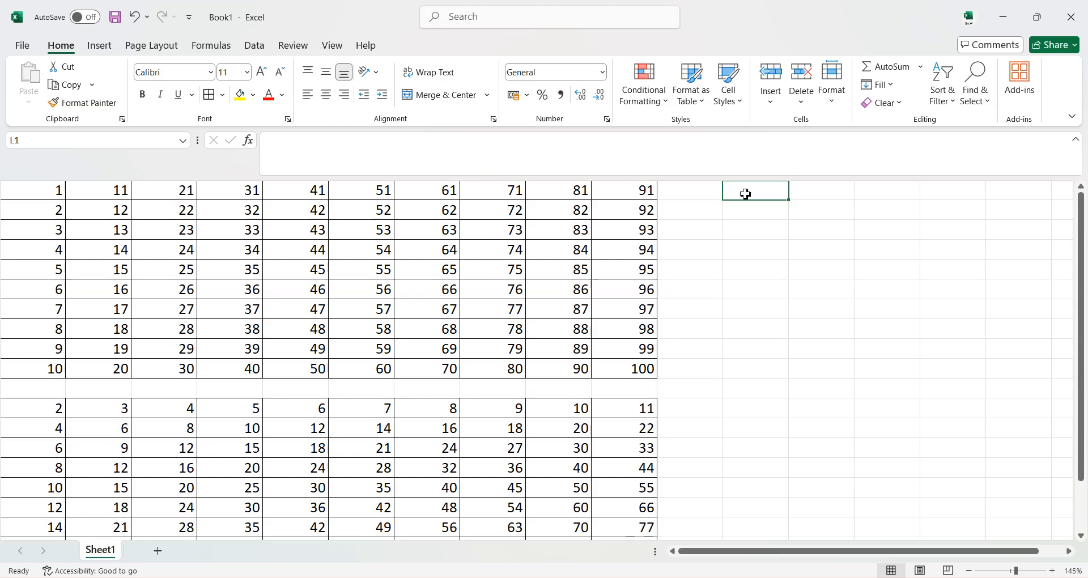
{"action": "type", "text": "SUNDA"}
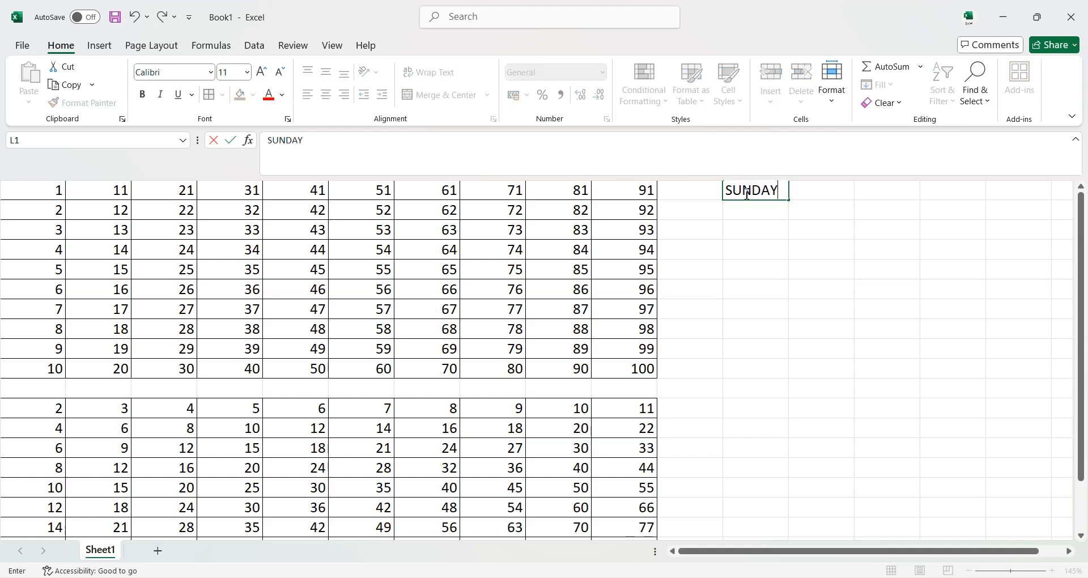
{"action": "type", "text": "Y"}
Fill the weekday names from L1 down to SATURDAY in L7 with the fill handle.
{"action": "left_click", "coordinate": [770, 231]}
{"action": "left_click", "coordinate": [772, 195]}
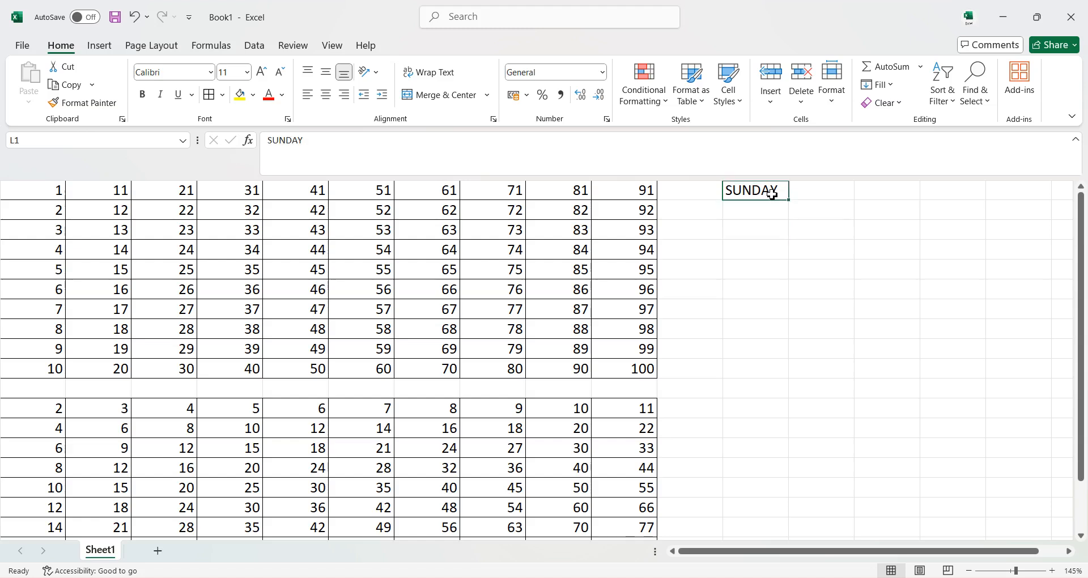
{"action": "left_click_drag", "start_coordinate": [790, 203], "coordinate": [791, 342]}
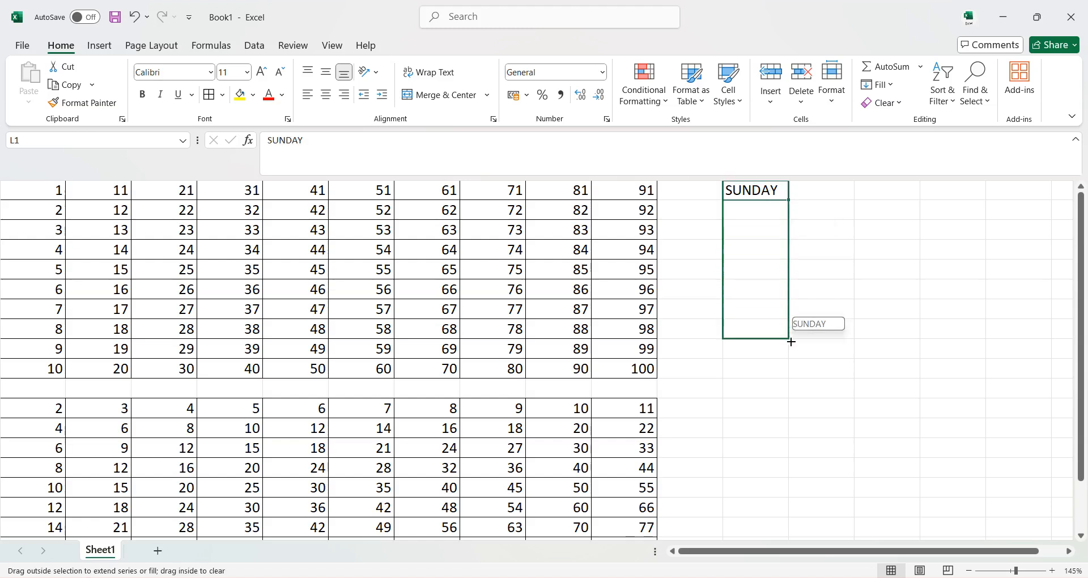
{"action": "left_click_drag", "start_coordinate": [787, 331], "coordinate": [788, 323]}
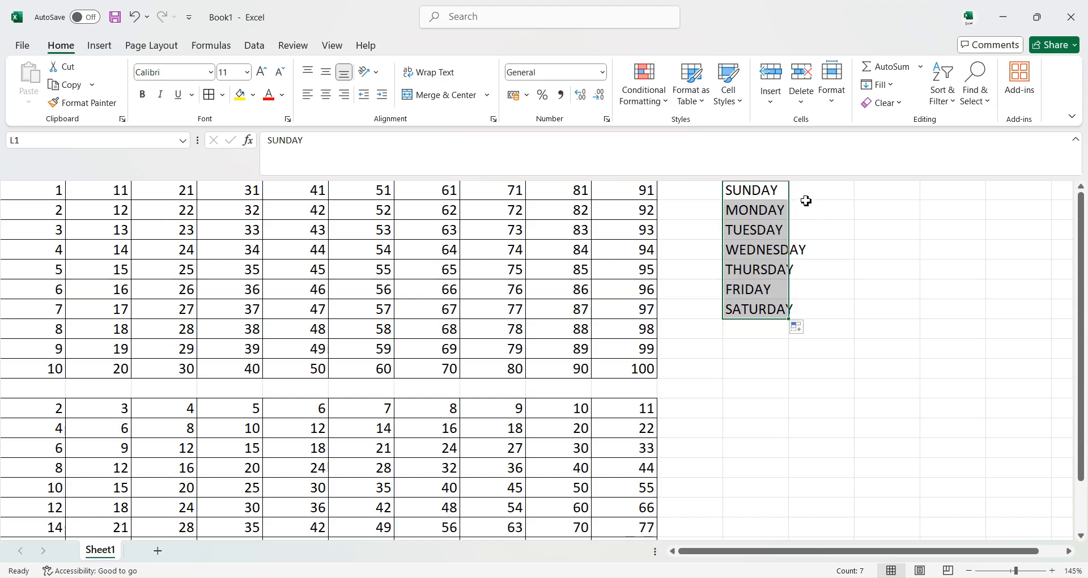
AutoFit the width of column L to the weekday names.
{"action": "left_click", "coordinate": [831, 102]}
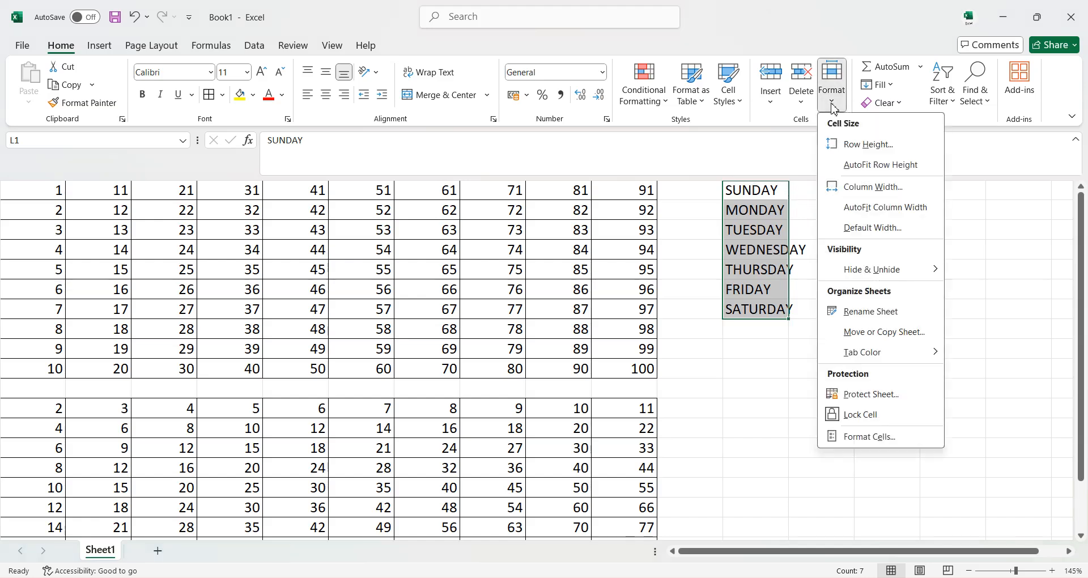
{"action": "left_click", "coordinate": [873, 207]}
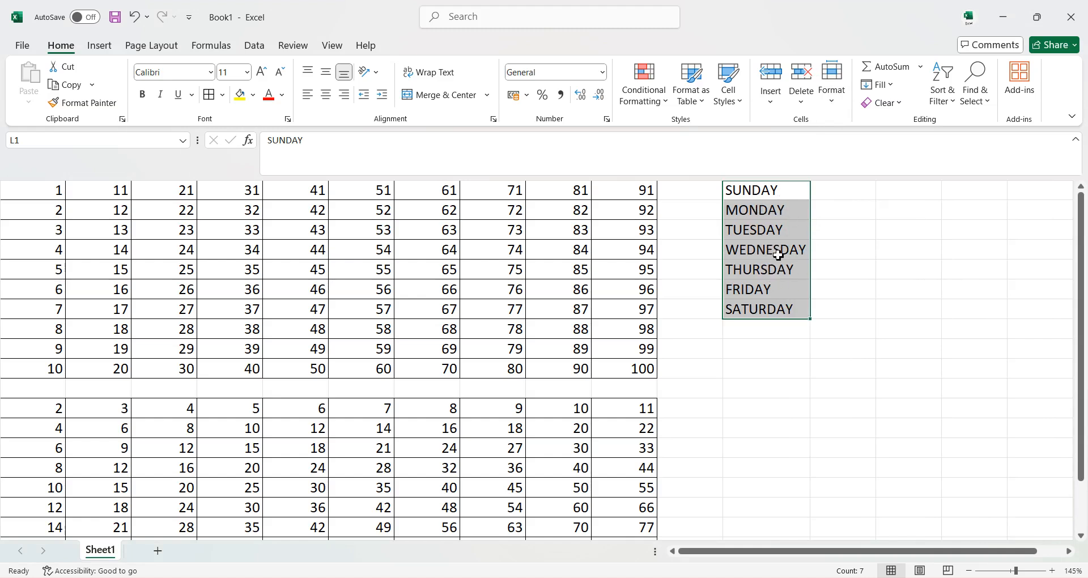
Enter SUN in cell M1 and fill the abbreviated weekdays down to SAT in M7 with the fill handle.
{"action": "left_click", "coordinate": [847, 191]}
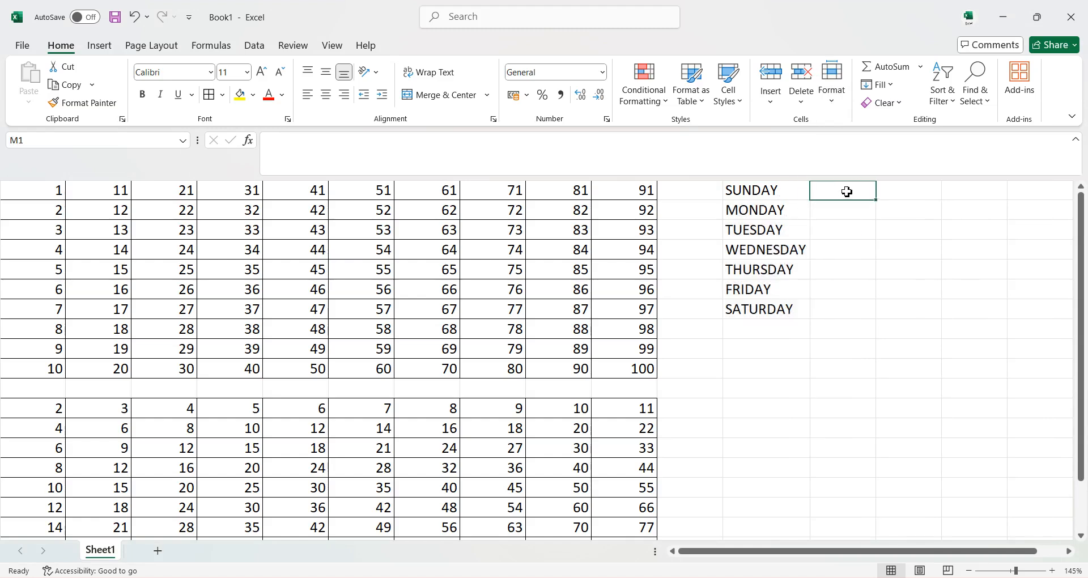
{"action": "type", "text": "SUN"}
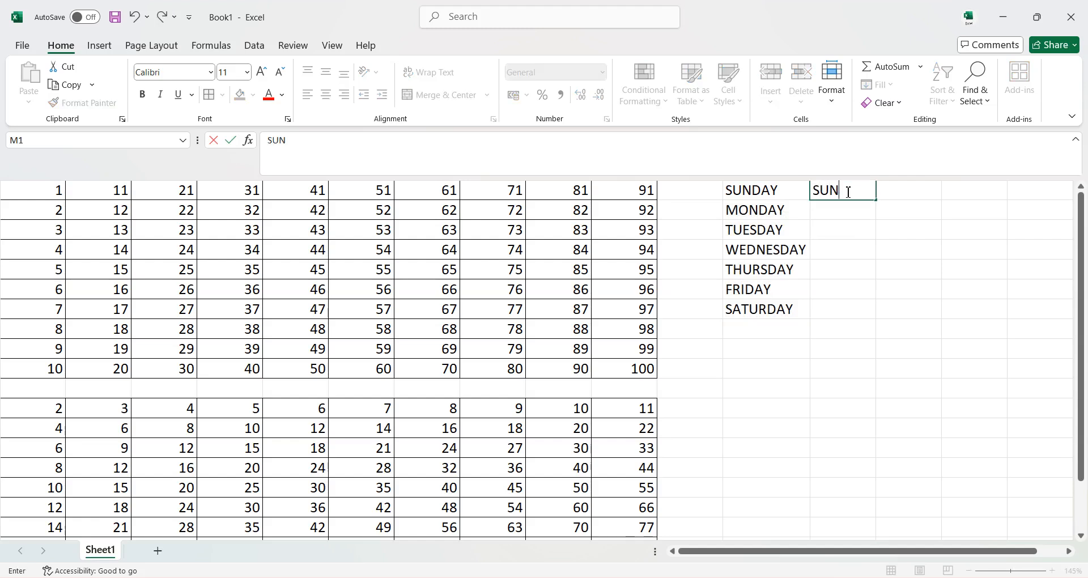
{"action": "key", "text": "Return"}
{"action": "left_click", "coordinate": [855, 192]}
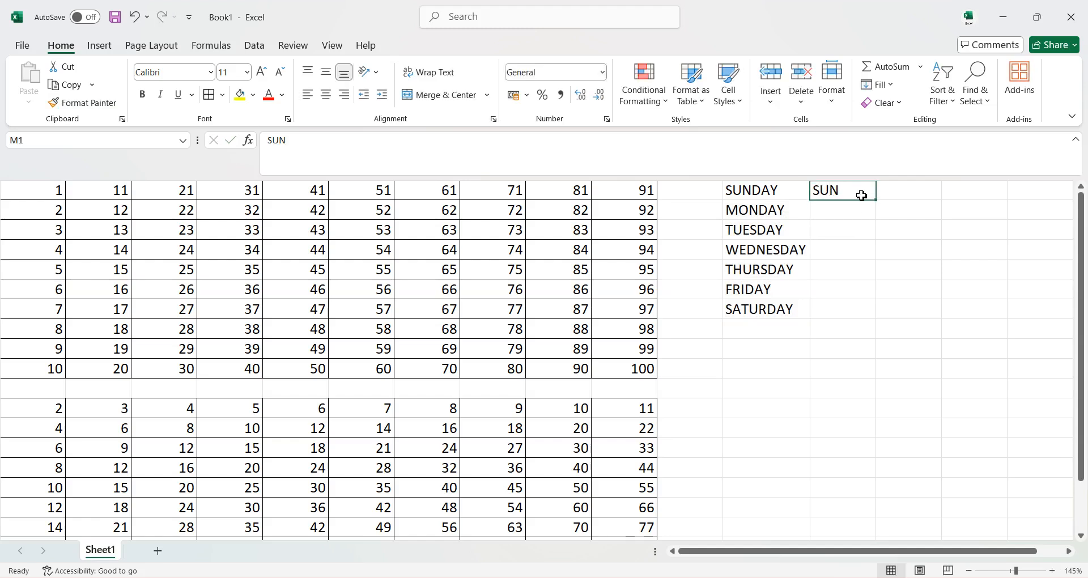
{"action": "left_click_drag", "start_coordinate": [877, 202], "coordinate": [878, 313]}
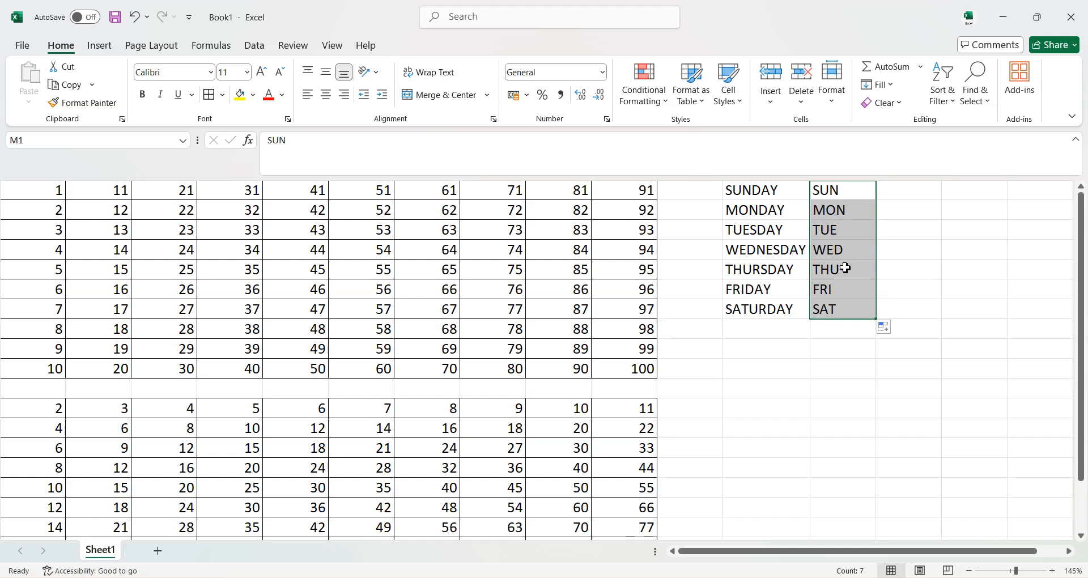
Enter JAUNARY in cell L12.
{"action": "left_click", "coordinate": [742, 354]}
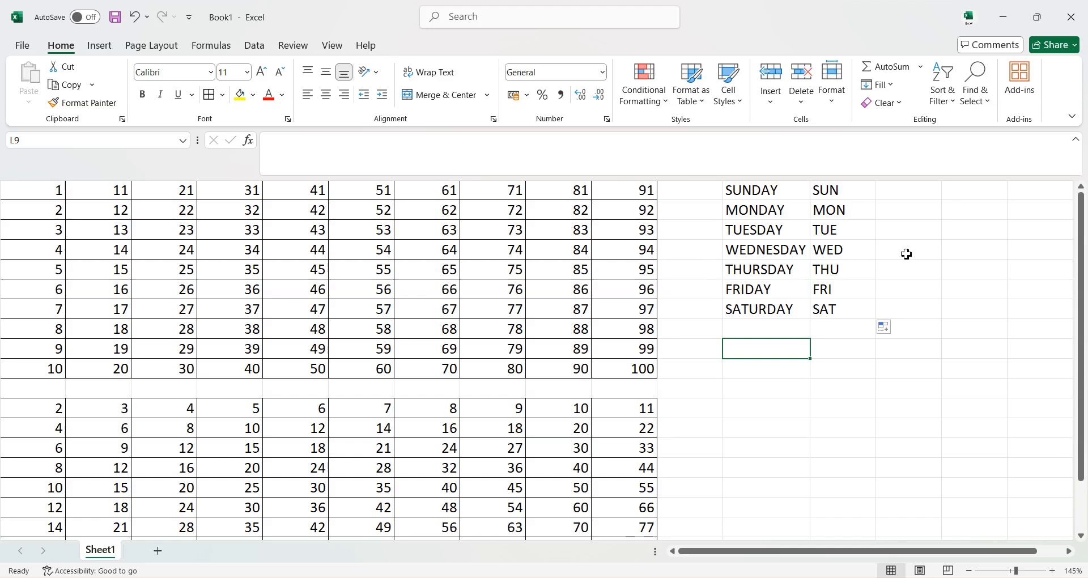
{"action": "scroll", "coordinate": [862, 347], "scroll_direction": "down", "scroll_amount": 3}
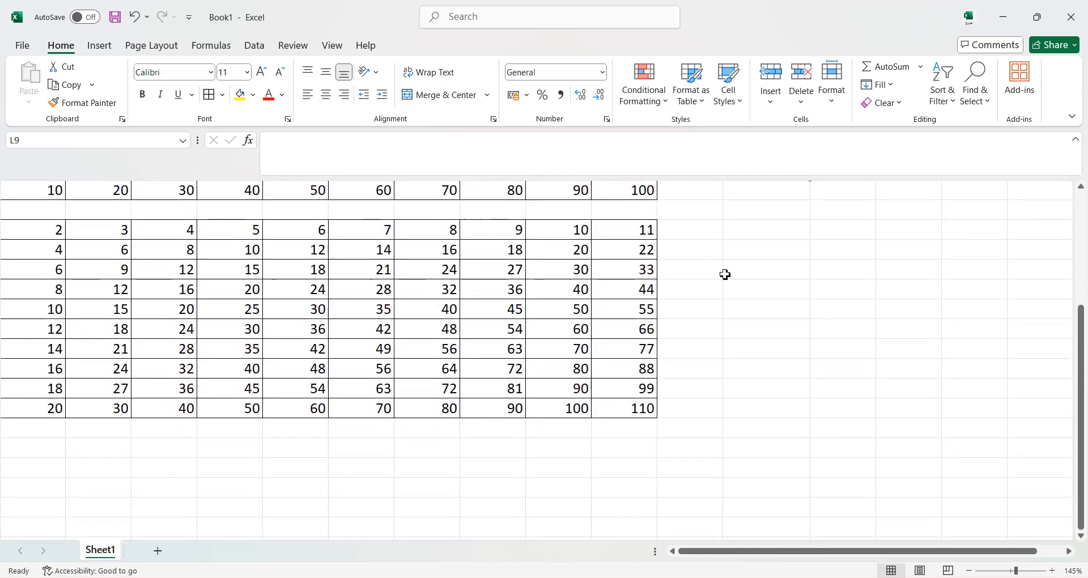
{"action": "scroll", "coordinate": [758, 246], "scroll_direction": "up", "scroll_amount": 1}
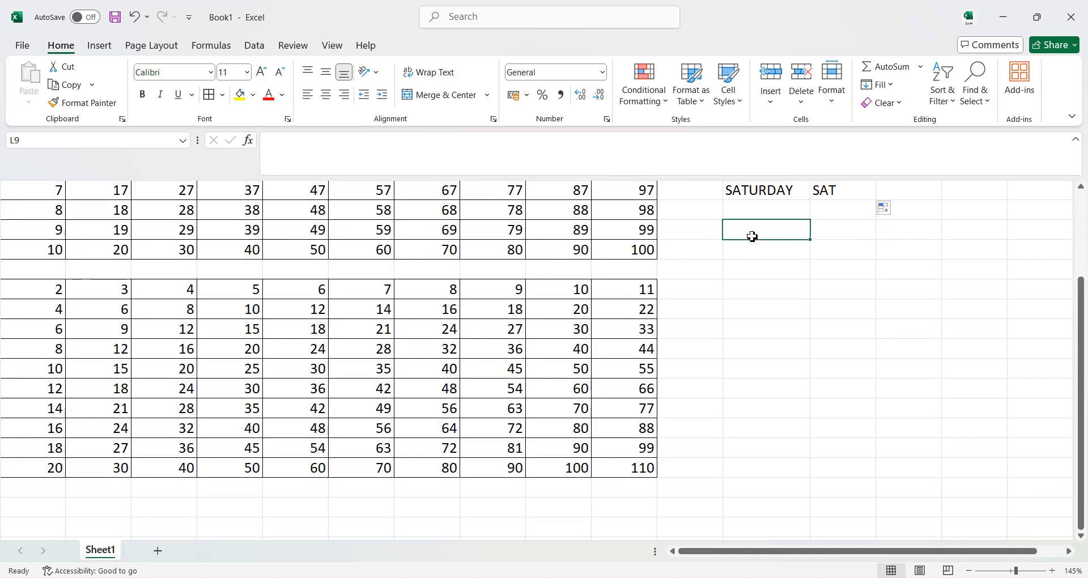
{"action": "left_click", "coordinate": [741, 293]}
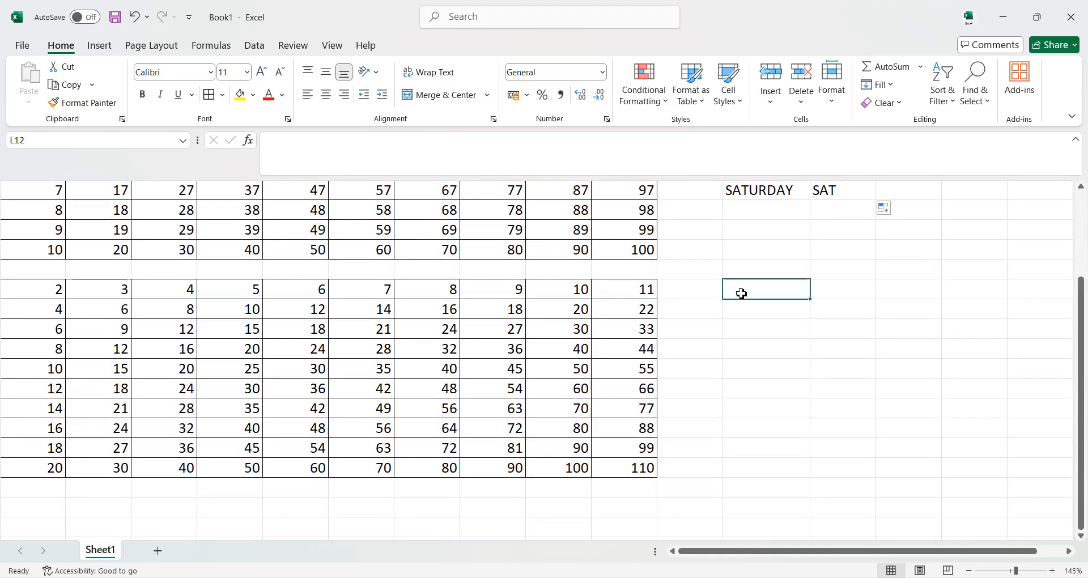
{"action": "type", "text": "JA"}
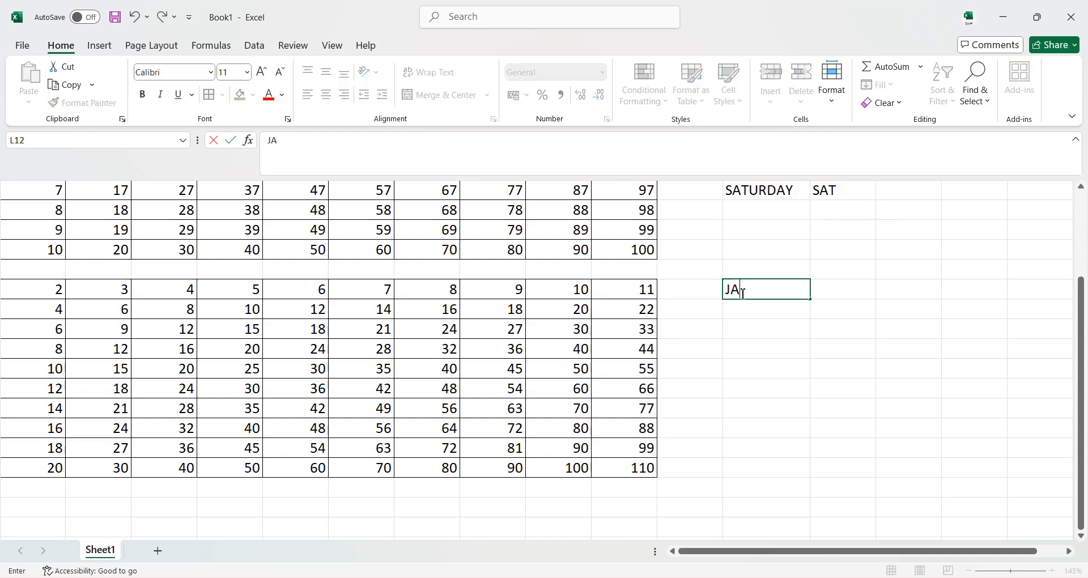
{"action": "type", "text": "UNARY"}
{"action": "key", "text": "Return"}
Try to fill the month series from L12 down to L22 with the fill handle, and undo the fill.
{"action": "left_click", "coordinate": [767, 289]}
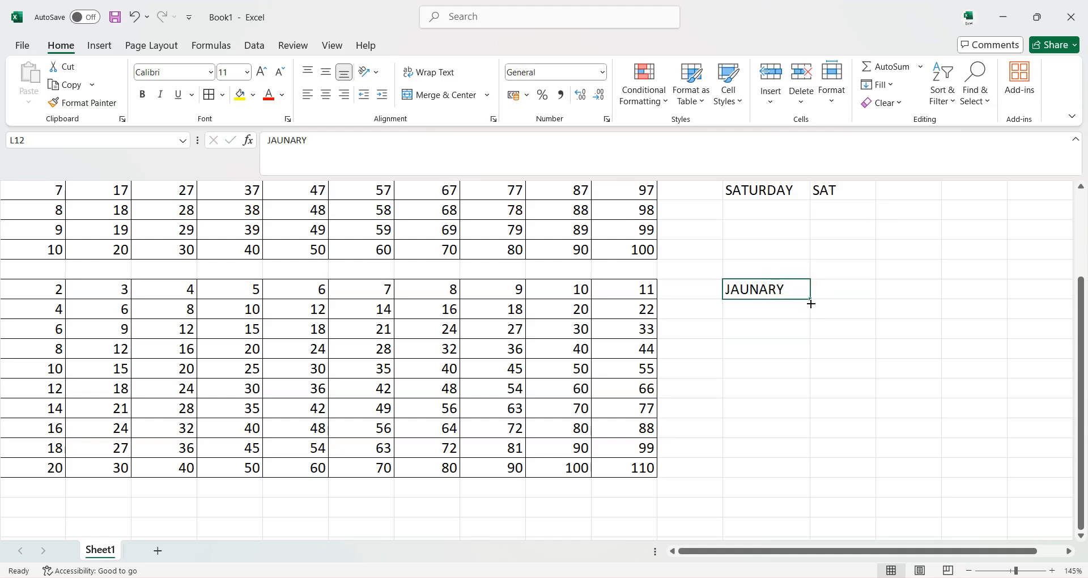
{"action": "left_click_drag", "start_coordinate": [812, 301], "coordinate": [815, 502]}
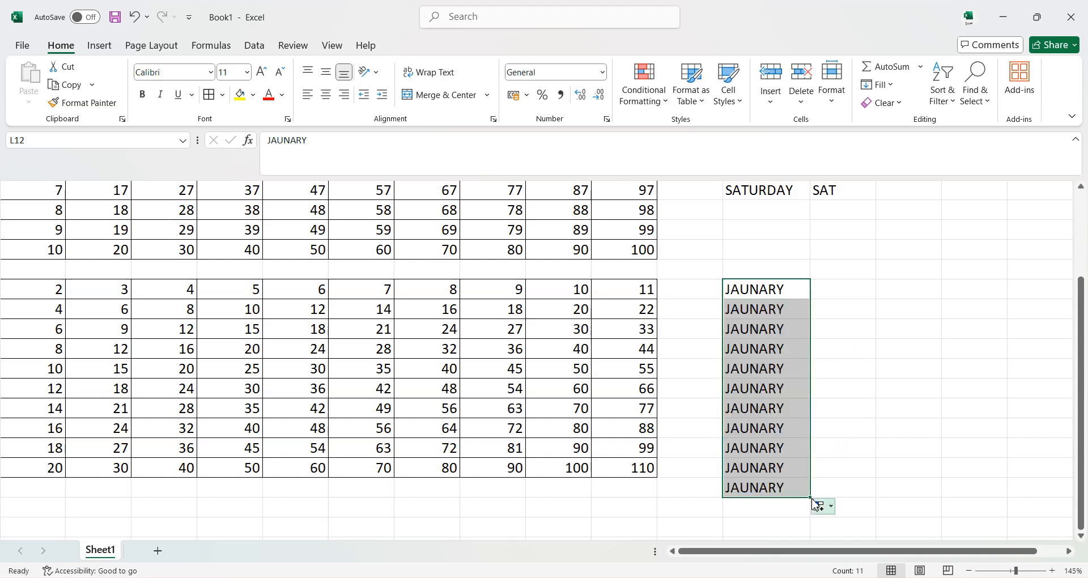
{"action": "key", "text": "ctrl+z"}
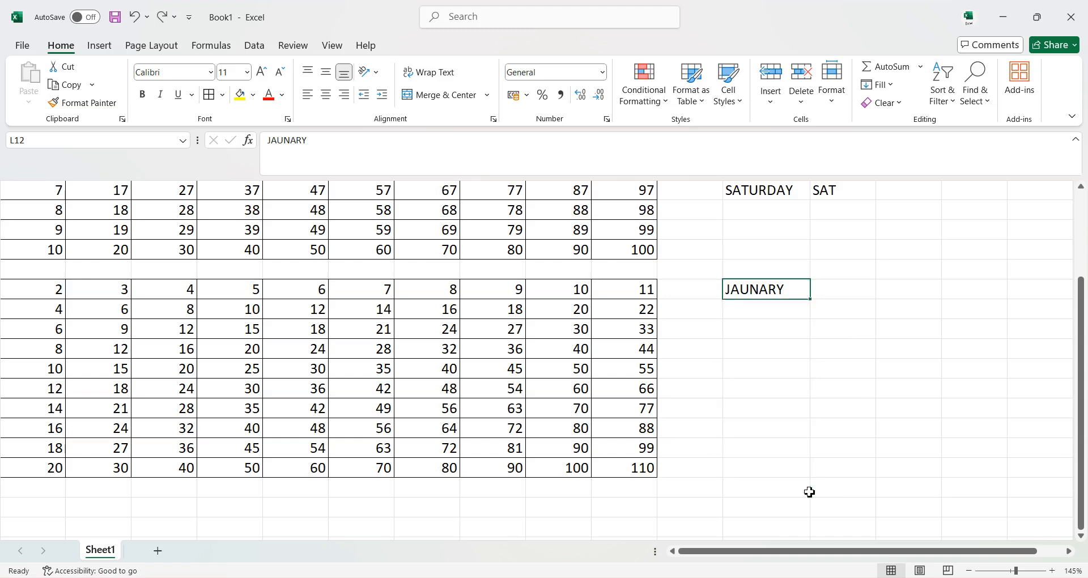
Try to fill the month entry from L12 down to L14, and undo the fill.
{"action": "left_click", "coordinate": [765, 307]}
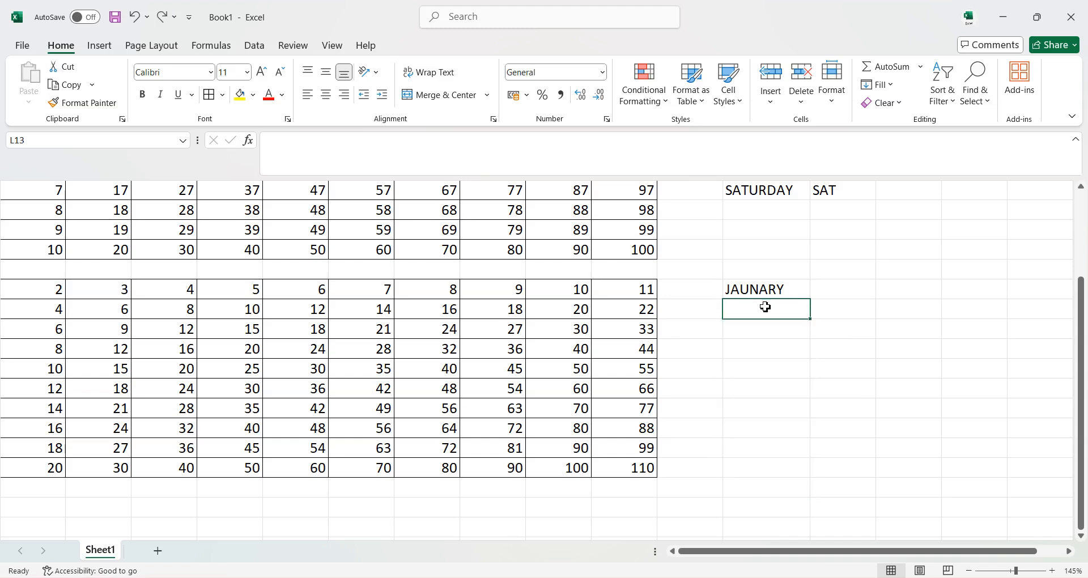
{"action": "type", "text": "F"}
{"action": "key", "text": "BackSpace"}
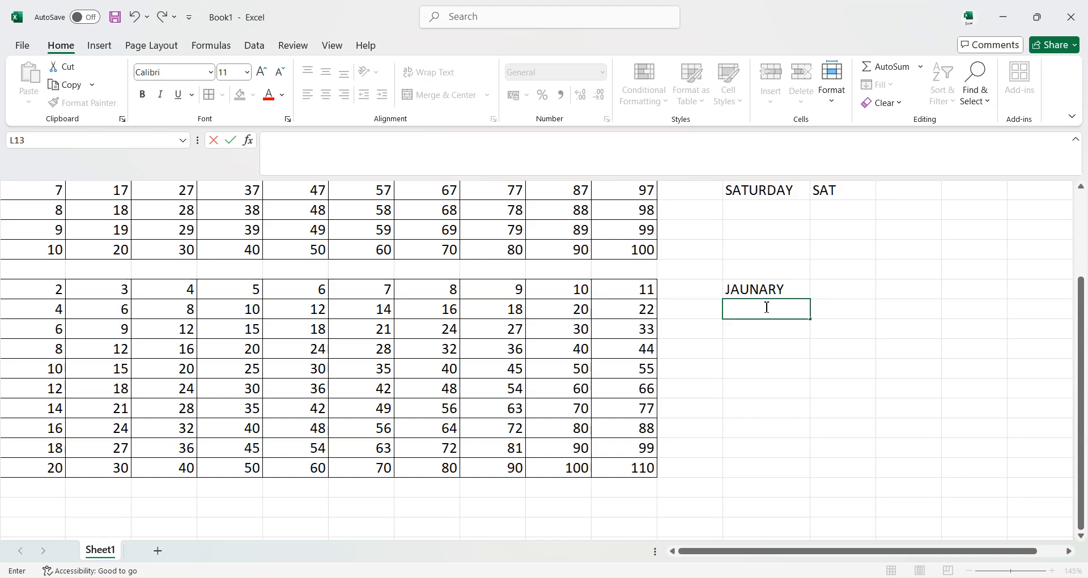
{"action": "left_click", "coordinate": [766, 288]}
{"action": "left_click_drag", "start_coordinate": [810, 299], "coordinate": [815, 332]}
{"action": "left_click", "coordinate": [873, 296]}
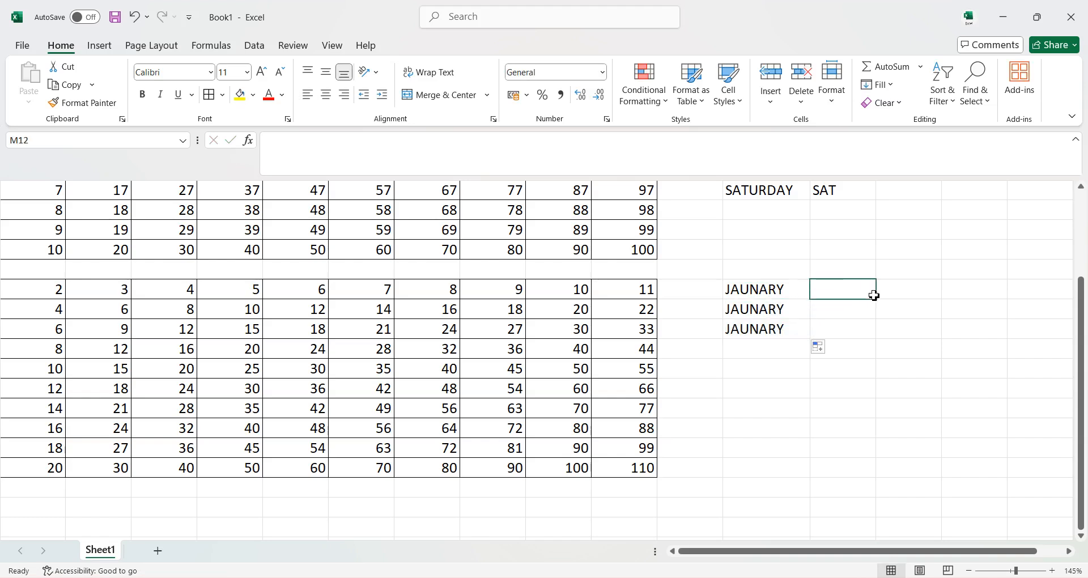
{"action": "key", "text": "ctrl+z"}
Retry the fill from L12 down to L16, and undo it.
{"action": "key", "text": "Return"}
{"action": "left_click", "coordinate": [792, 293]}
{"action": "left_click_drag", "start_coordinate": [808, 299], "coordinate": [802, 374]}
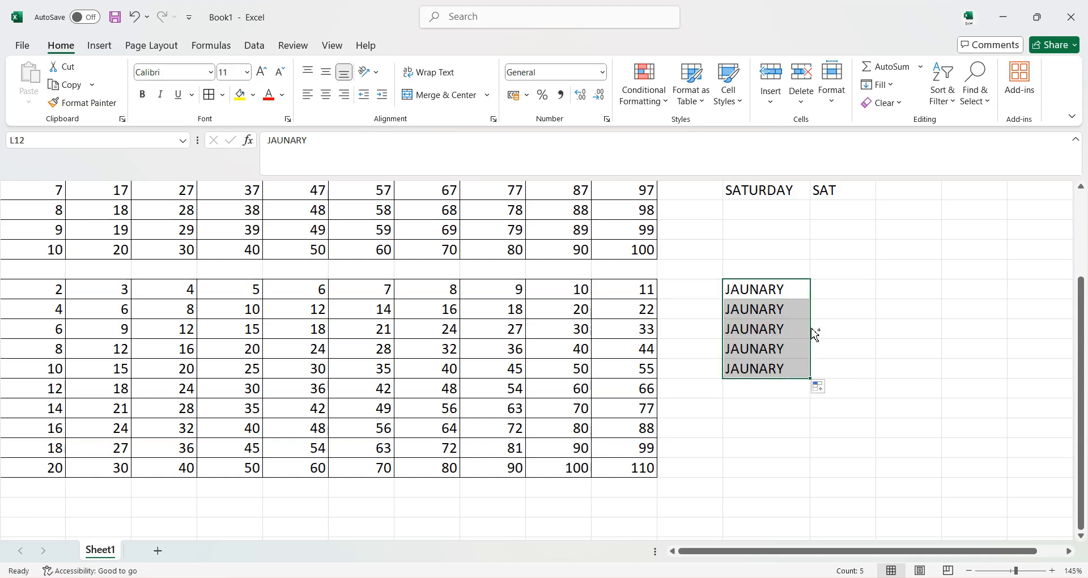
{"action": "key", "text": "ctrl+z"}
Enter FEBRUARY in cell L13.
{"action": "left_click", "coordinate": [776, 310]}
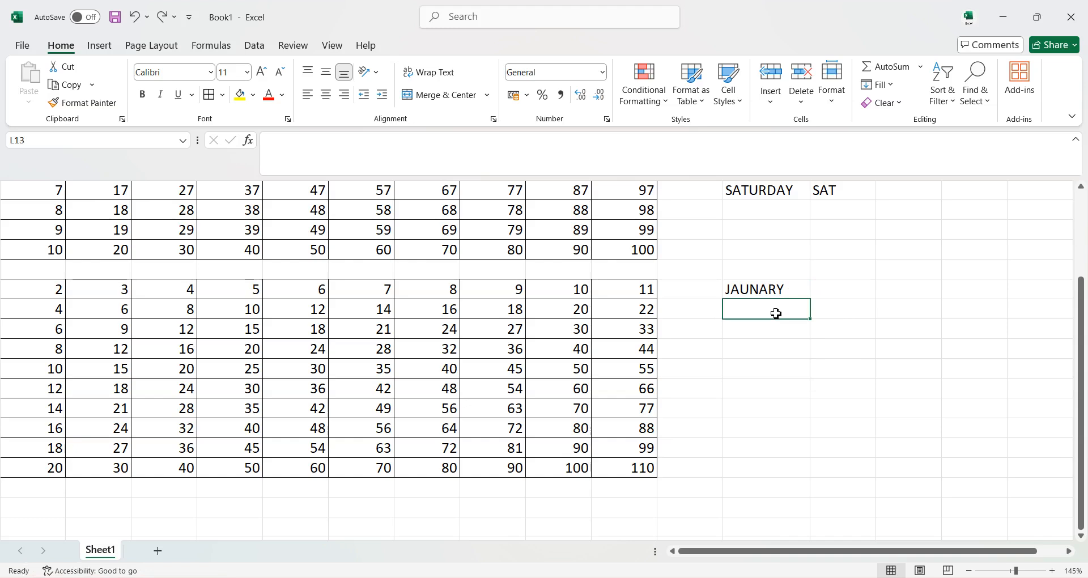
{"action": "type", "text": "F"}
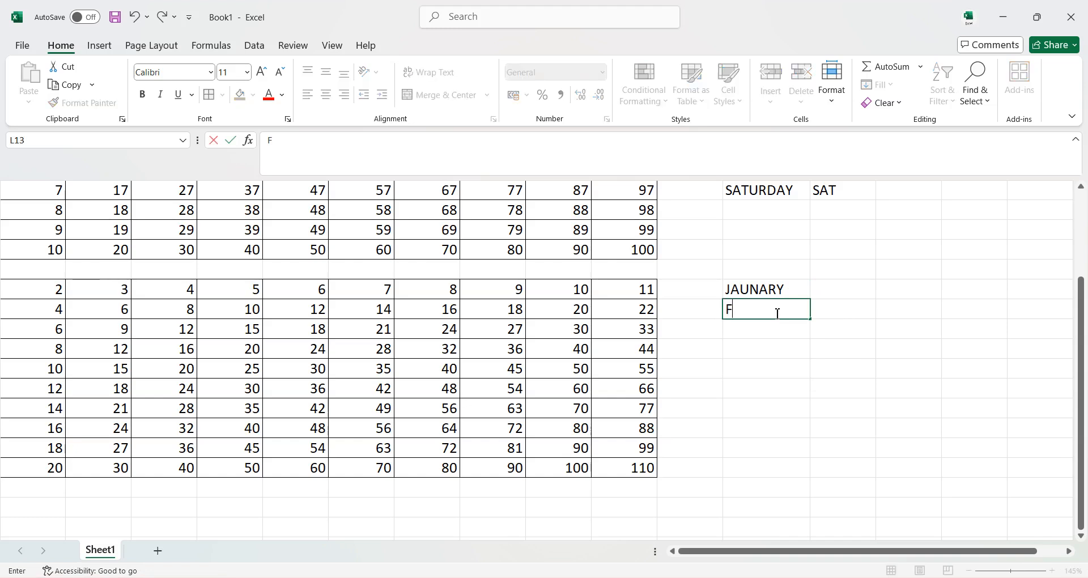
{"action": "type", "text": "EBRUARY"}
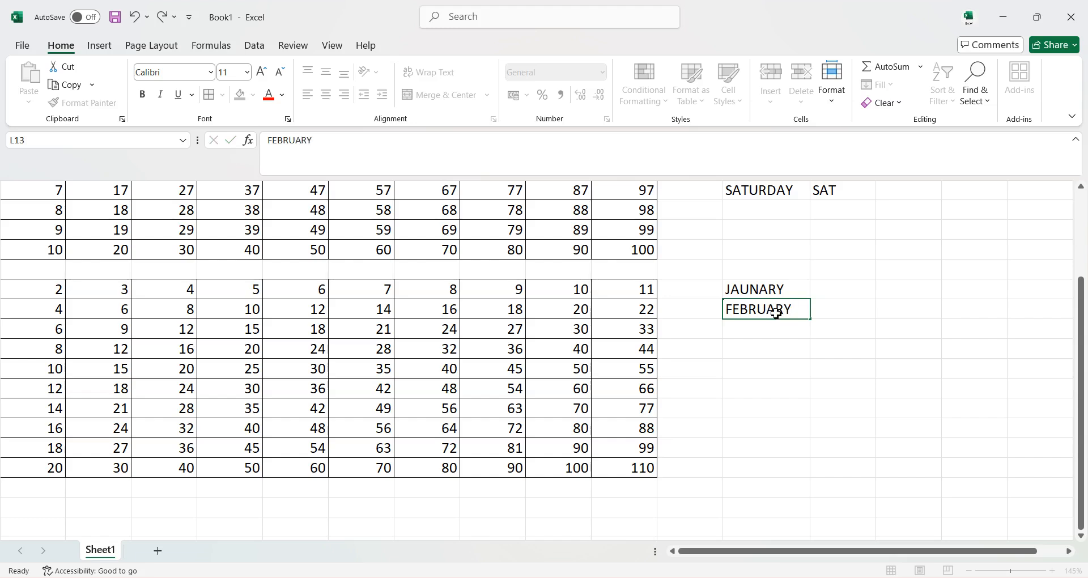
{"action": "key", "text": "Return"}
Try to extend the two month entries in L12:L13 down to L22, and undo the fill and both entries.
{"action": "left_click_drag", "start_coordinate": [775, 290], "coordinate": [807, 484]}
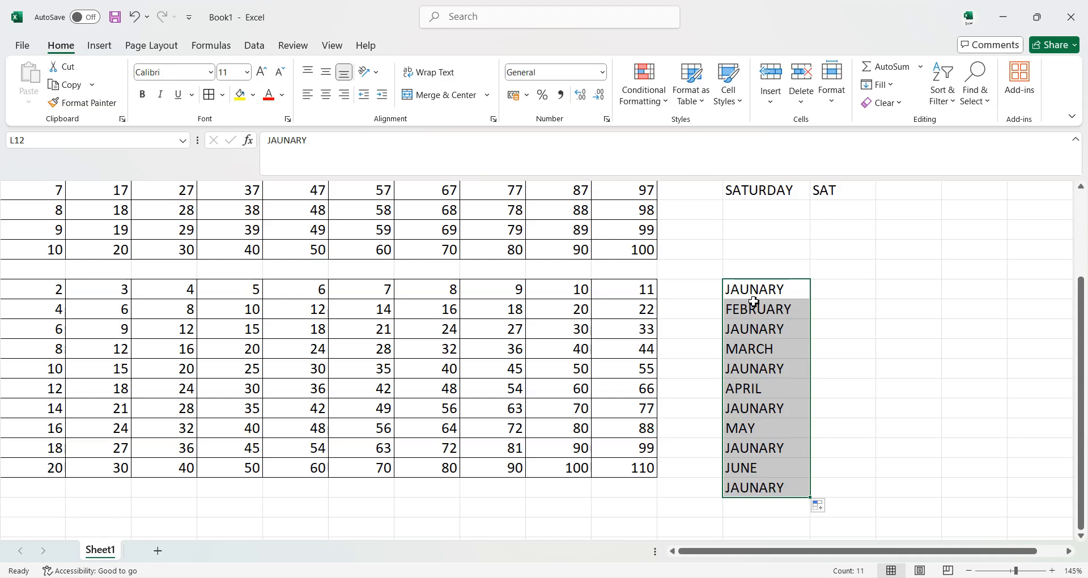
{"action": "key", "text": "ctrl+z"}
{"action": "key", "text": "ctrl+z"}
{"action": "key", "text": "ctrl+z"}
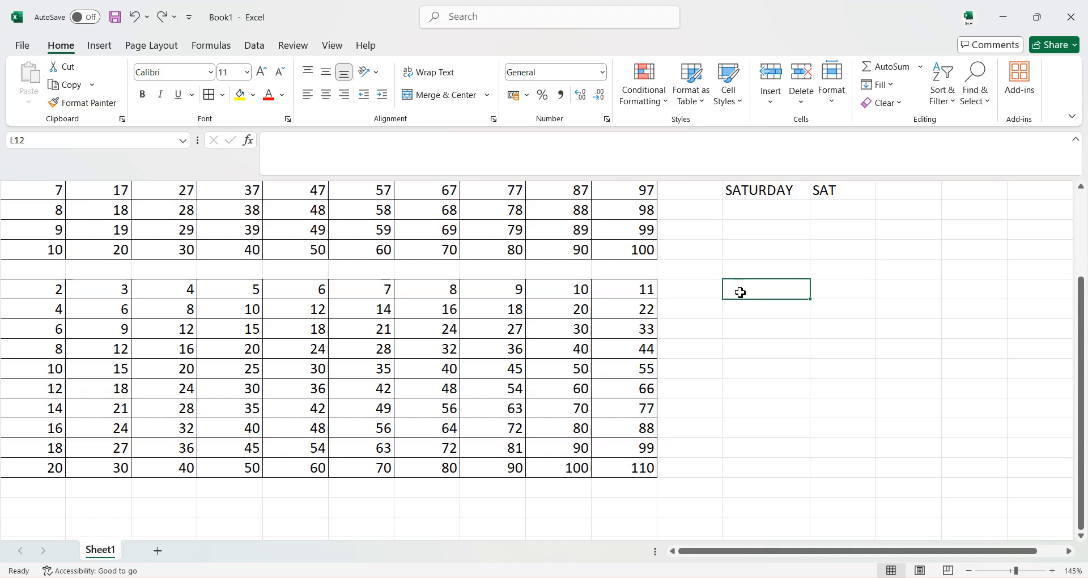
Enter JANUARY in cell L12 and fill the month names down to DECEMBER in L23 with the fill handle.
{"action": "type", "text": "JA"}
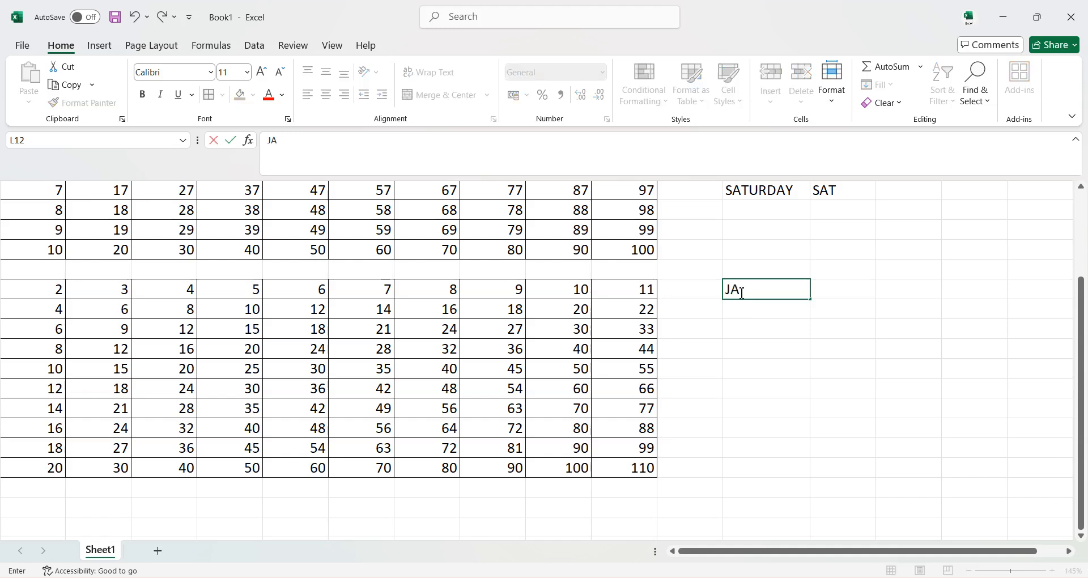
{"action": "type", "text": "NUARY"}
{"action": "key", "text": "Return"}
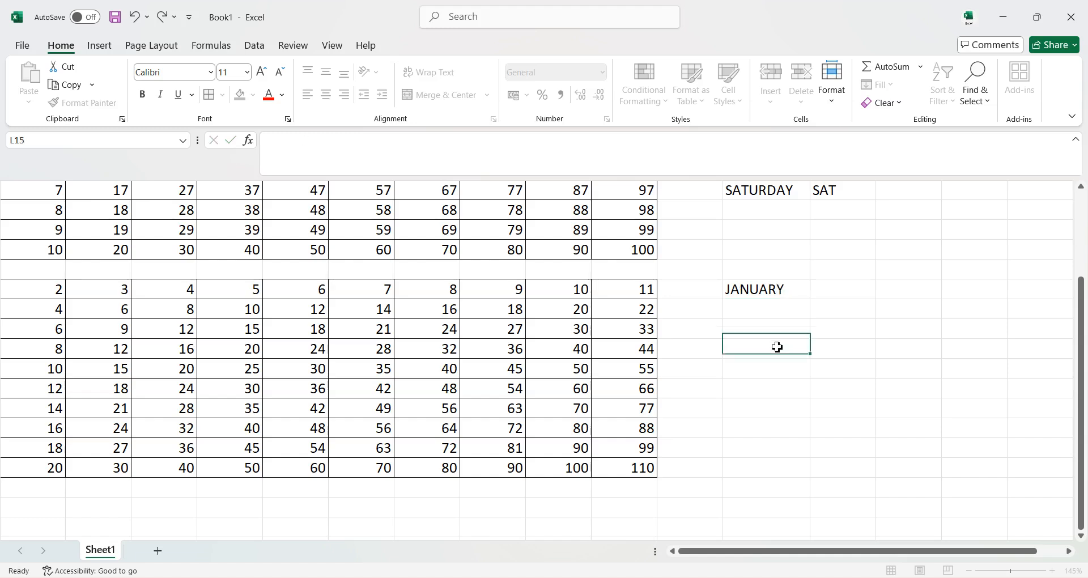
{"action": "left_click", "coordinate": [773, 285]}
{"action": "left_click_drag", "start_coordinate": [812, 299], "coordinate": [808, 512]}
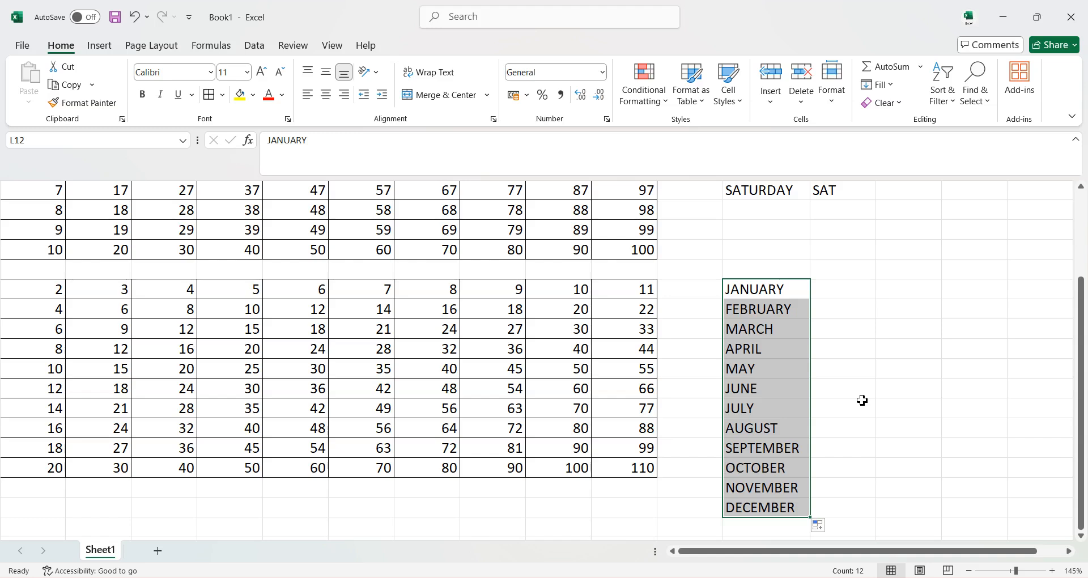
Enter JAN in cell M12 and fill the abbreviated months down to DEC in M23 with the fill handle.
{"action": "left_click", "coordinate": [841, 288]}
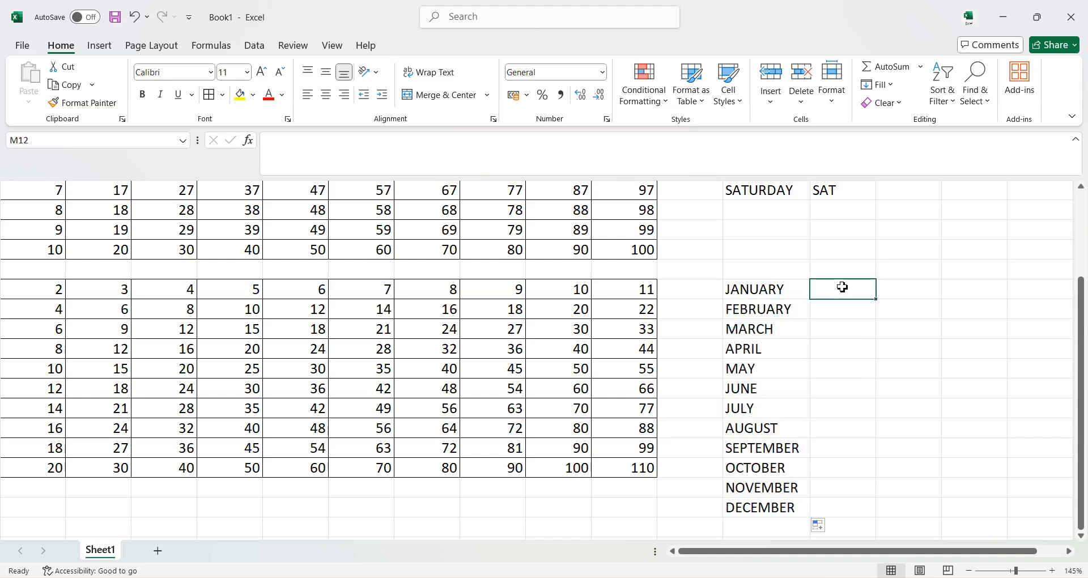
{"action": "type", "text": "JAN"}
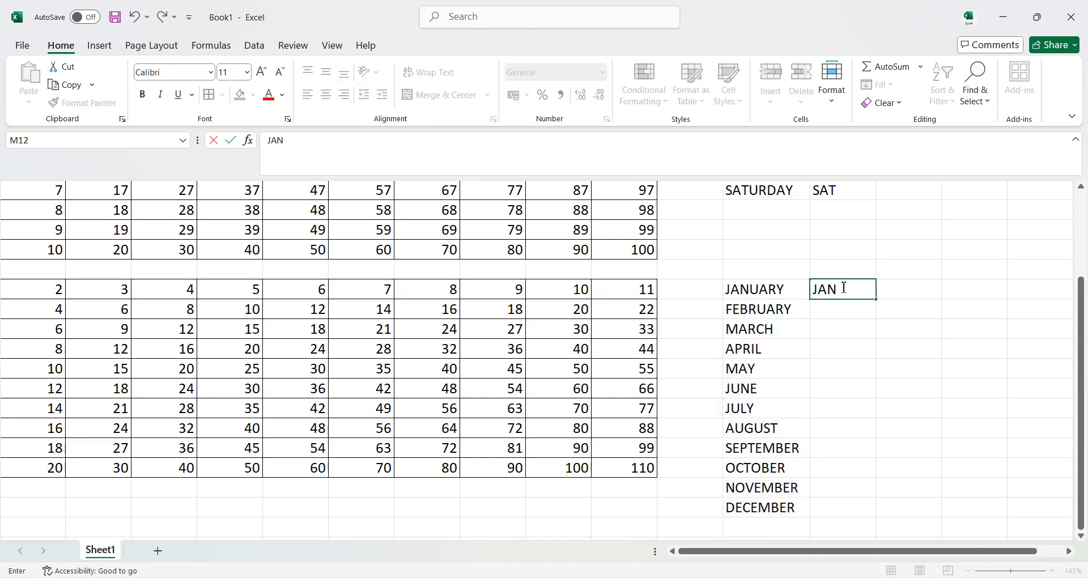
{"action": "left_click", "coordinate": [857, 332]}
{"action": "left_click", "coordinate": [849, 297]}
{"action": "left_click_drag", "start_coordinate": [876, 298], "coordinate": [885, 521]}
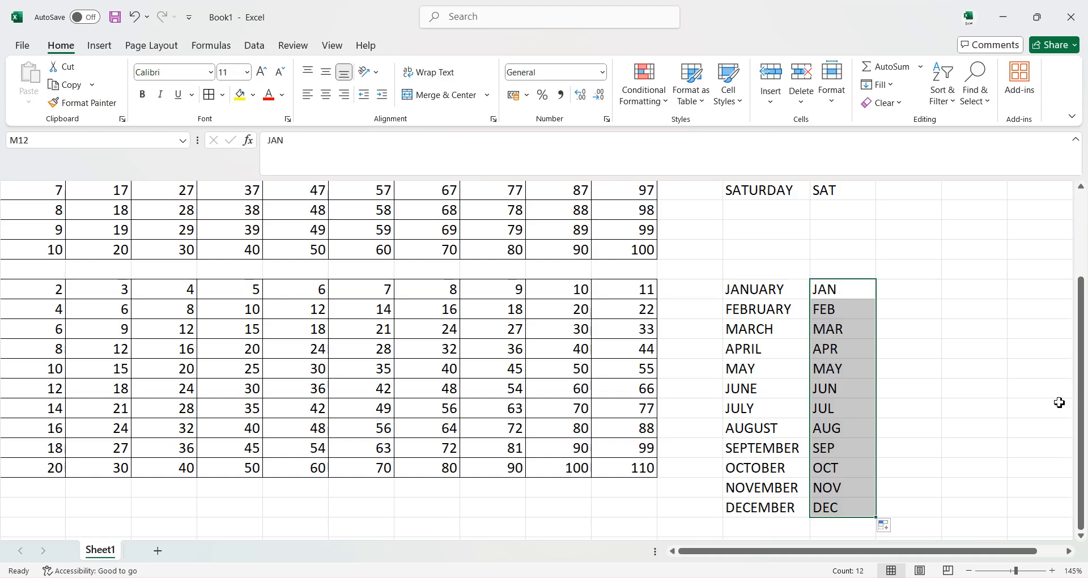
Enter the formula =CHAR(ROW(A65)) in cell N1.
{"action": "scroll", "coordinate": [977, 553], "scroll_direction": "right", "scroll_amount": 1}
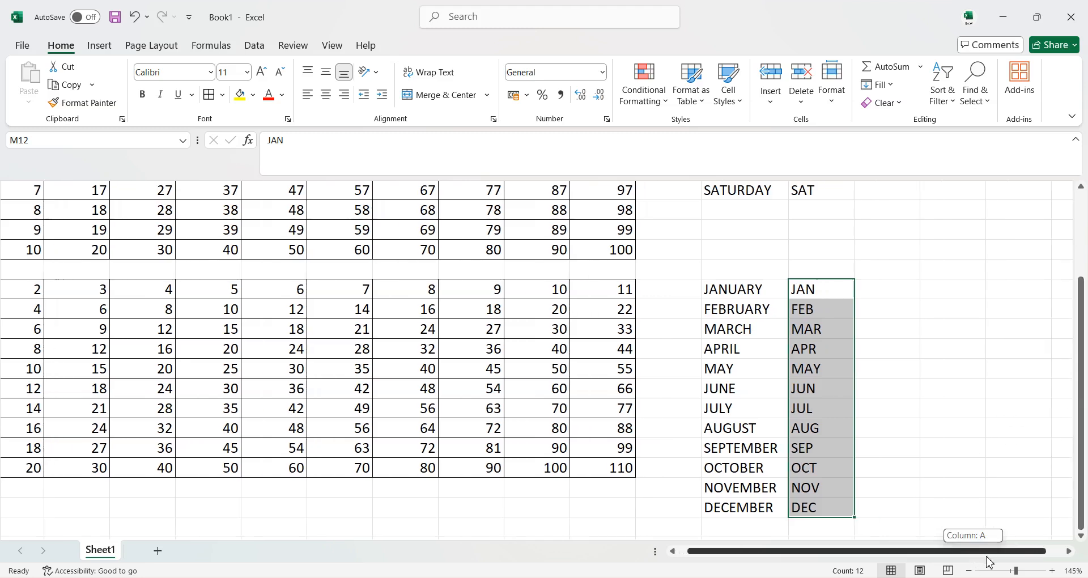
{"action": "scroll", "coordinate": [996, 359], "scroll_direction": "up", "scroll_amount": 2}
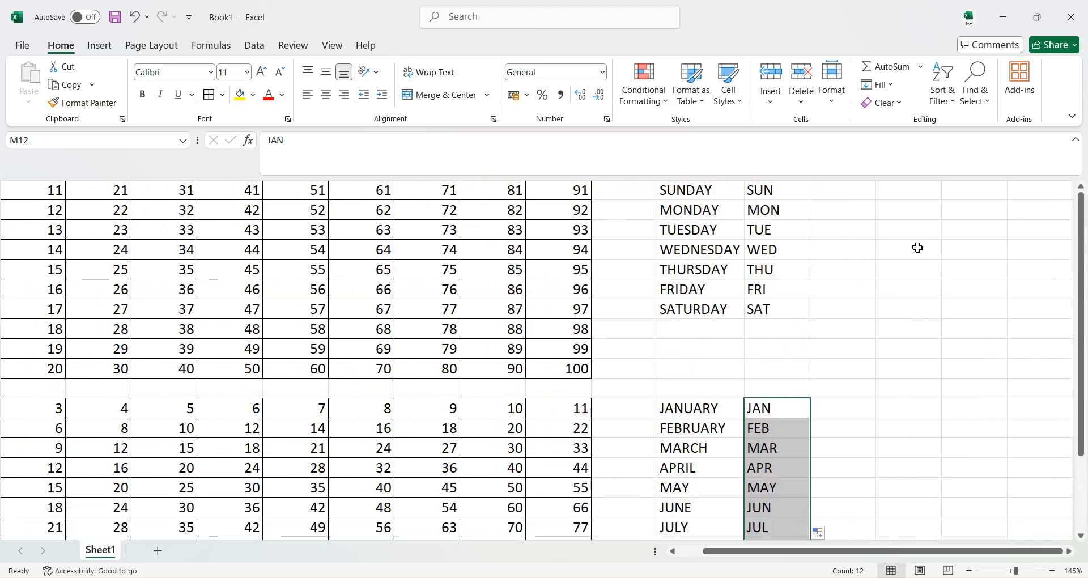
{"action": "left_click", "coordinate": [852, 195]}
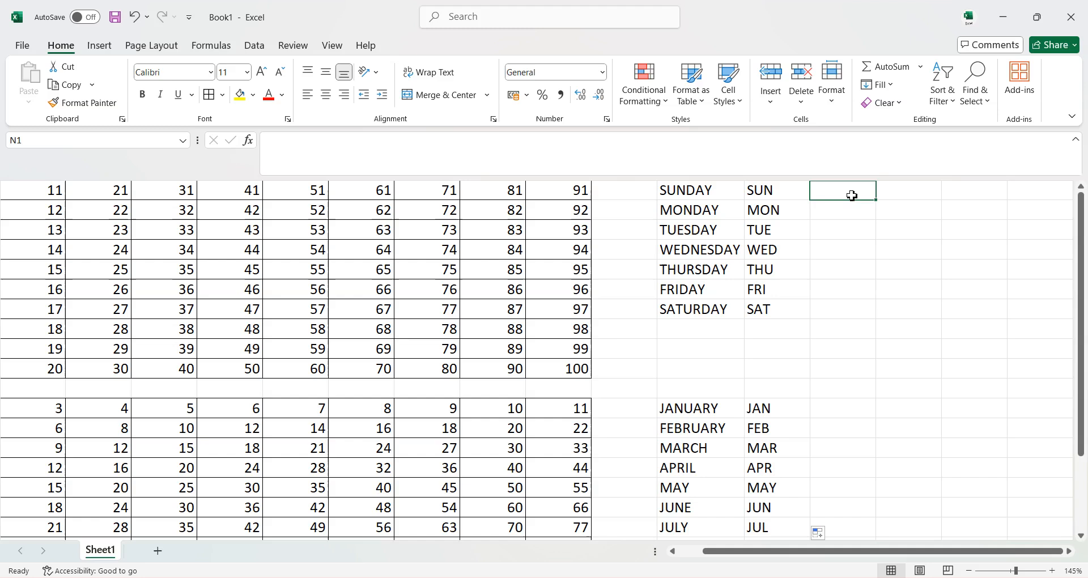
{"action": "type", "text": "="}
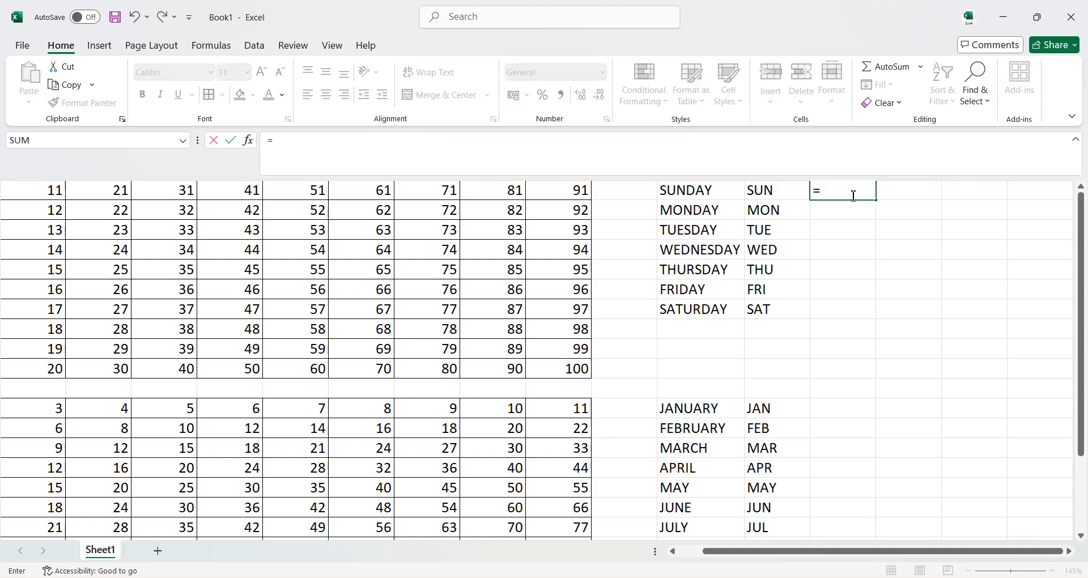
{"action": "type", "text": "CHA"}
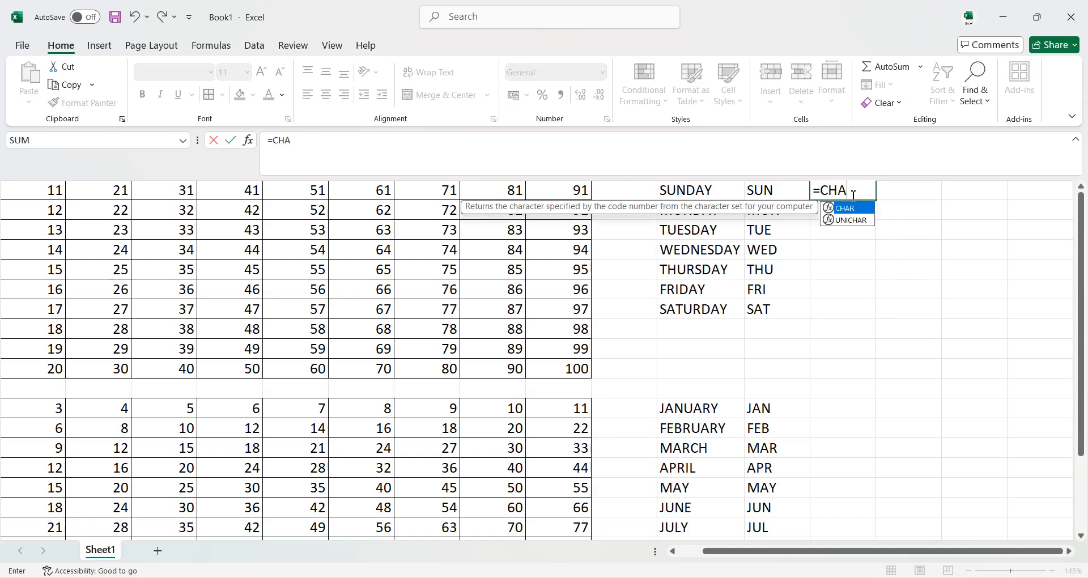
{"action": "type", "text": "R"}
{"action": "double_click", "coordinate": [854, 208]}
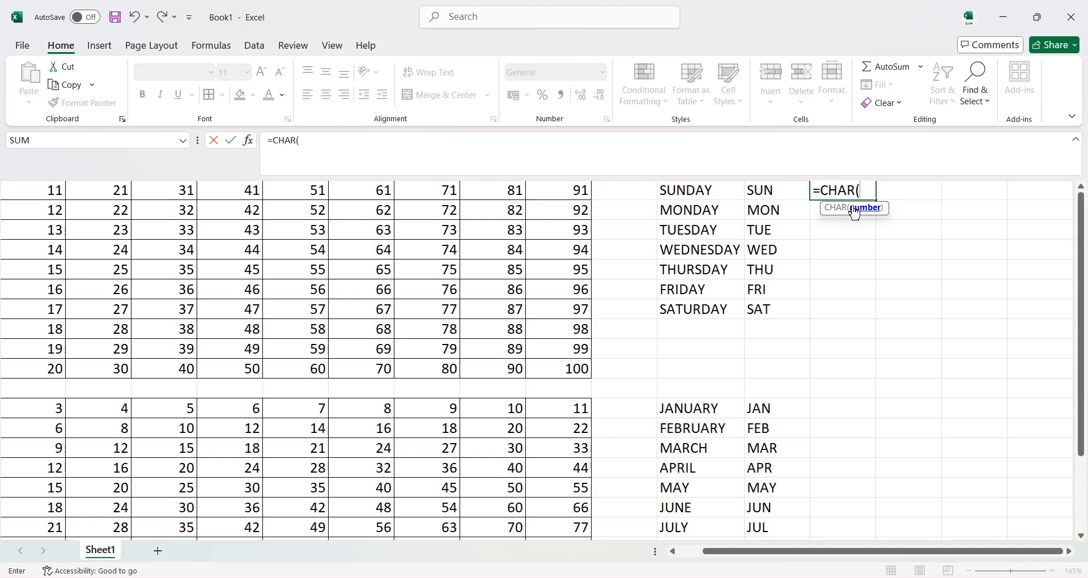
{"action": "type", "text": "ROW"}
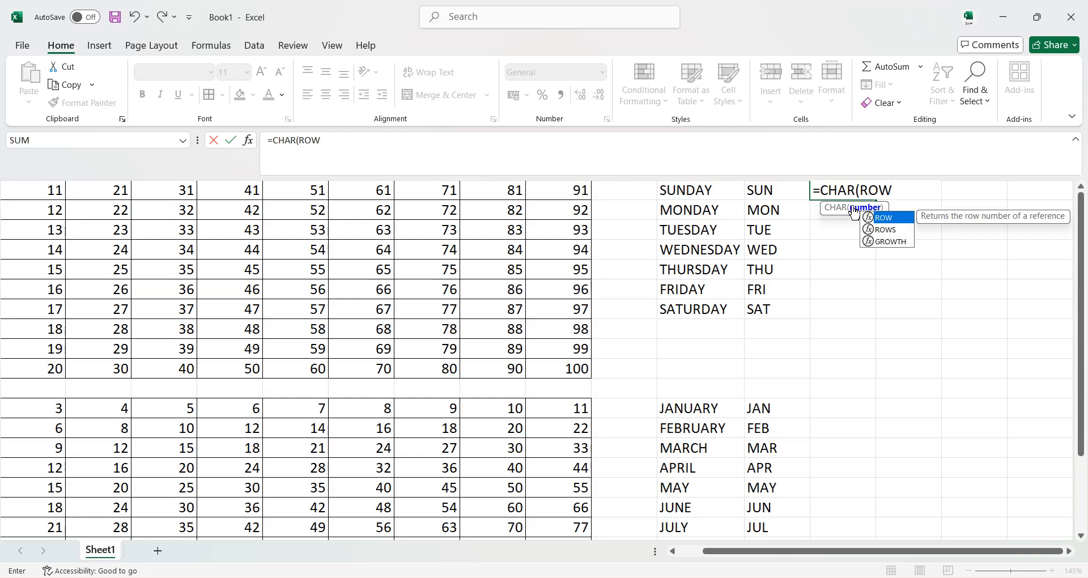
{"action": "double_click", "coordinate": [887, 219]}
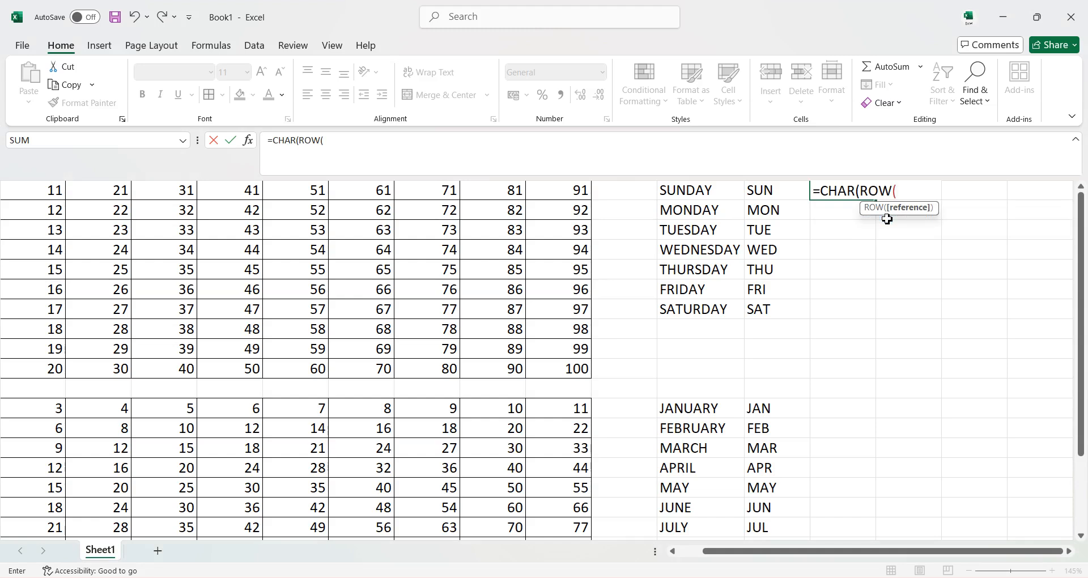
{"action": "type", "text": "A"}
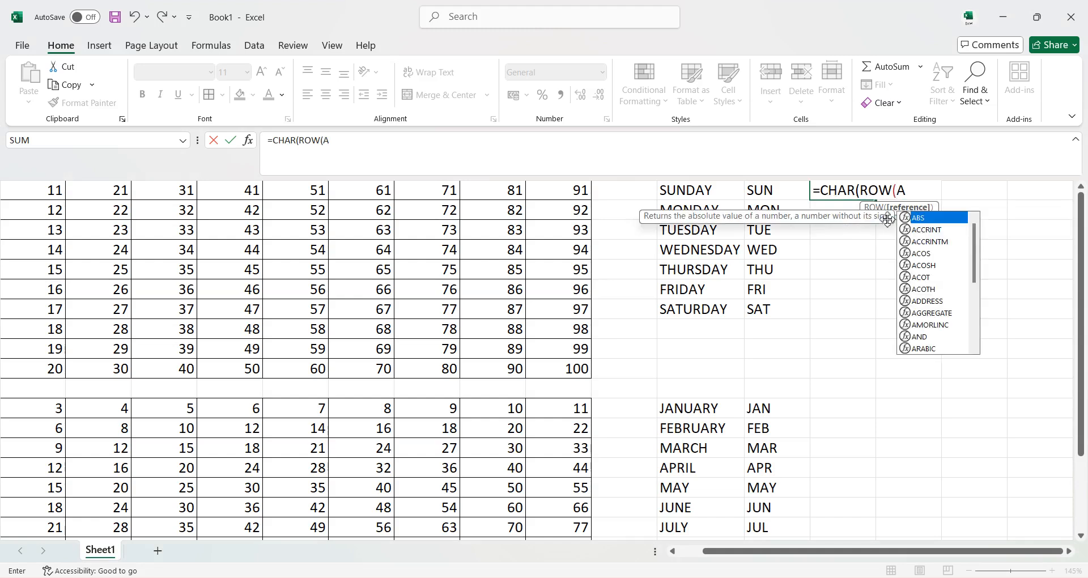
{"action": "type", "text": "65))"}
{"action": "key", "text": "Return"}
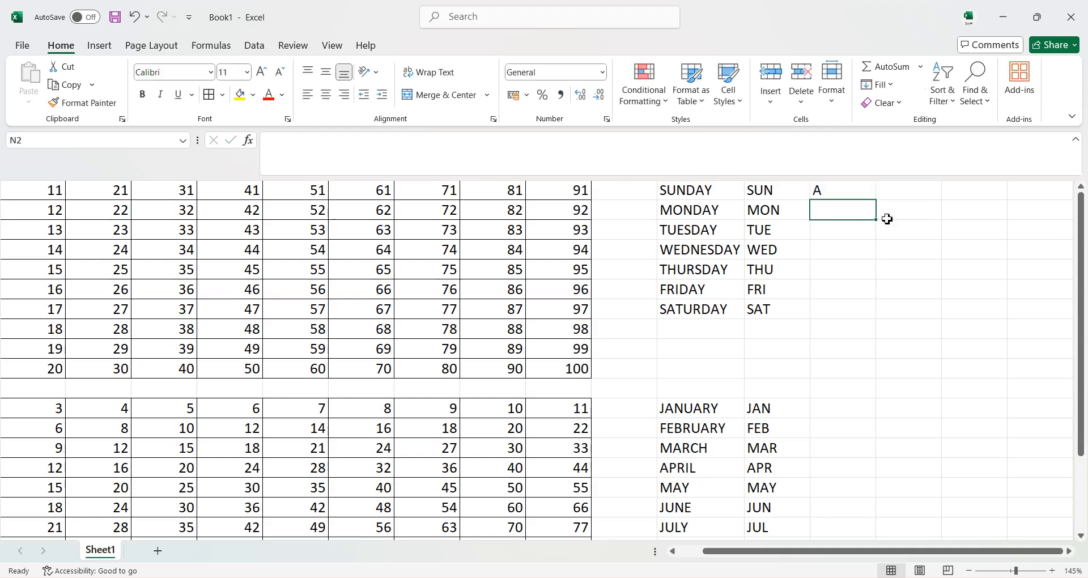
Fill the letter formula from N1 down to N18 with the fill handle.
{"action": "left_click", "coordinate": [859, 193]}
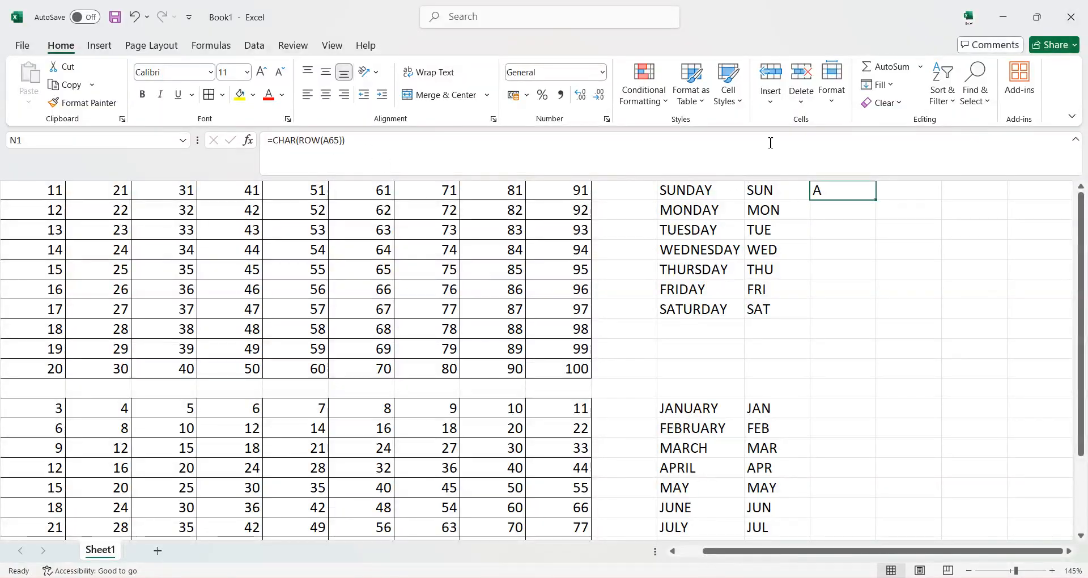
{"action": "left_click_drag", "start_coordinate": [878, 201], "coordinate": [882, 527]}
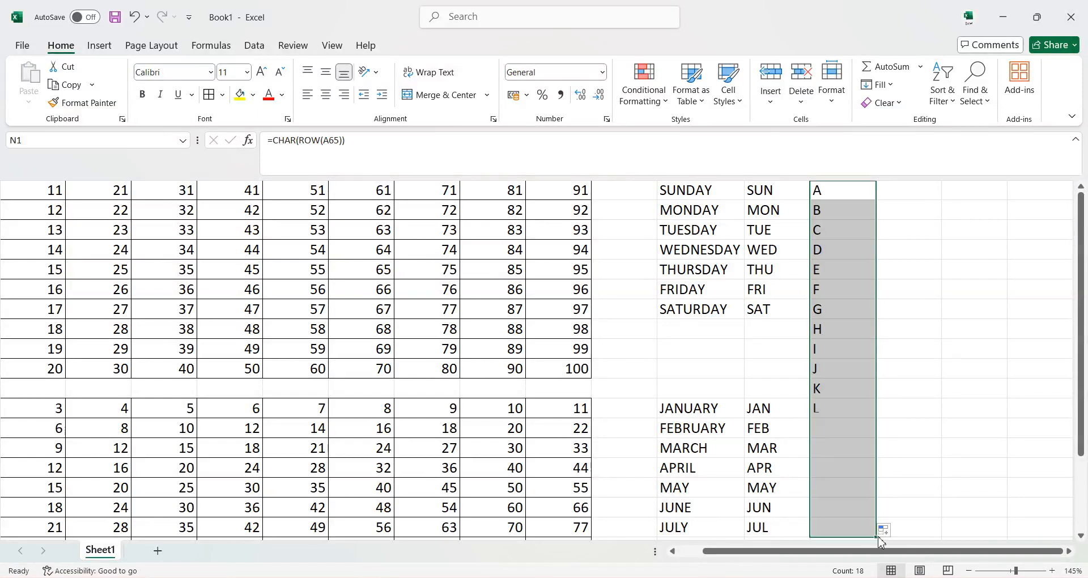
Extend the CHAR letter formula in column N with the fill handle so the series ends at Z in N26.
{"action": "scroll", "coordinate": [896, 420], "scroll_direction": "down", "scroll_amount": 3}
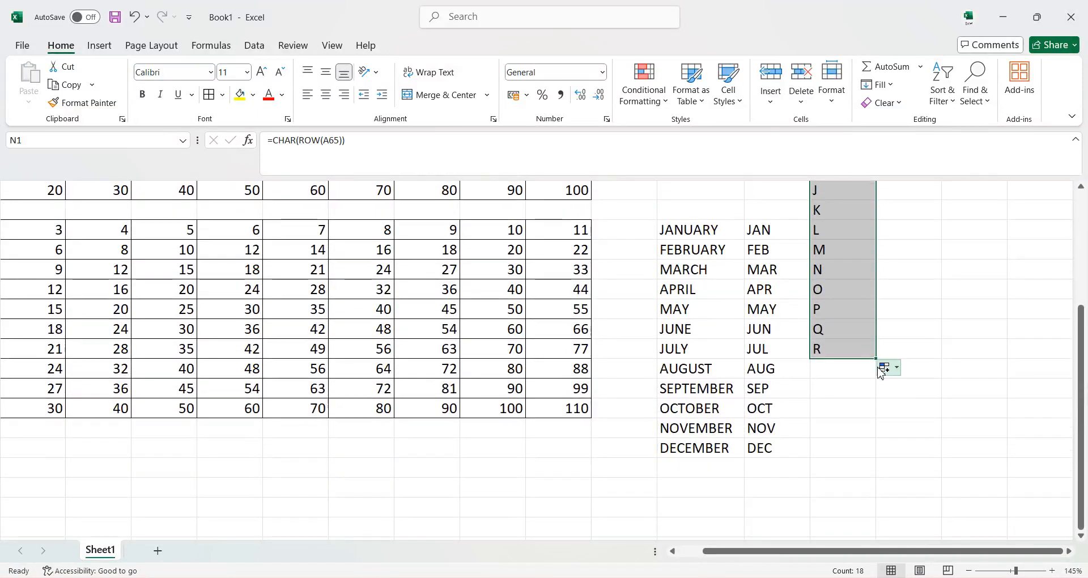
{"action": "left_click_drag", "start_coordinate": [877, 361], "coordinate": [879, 530]}
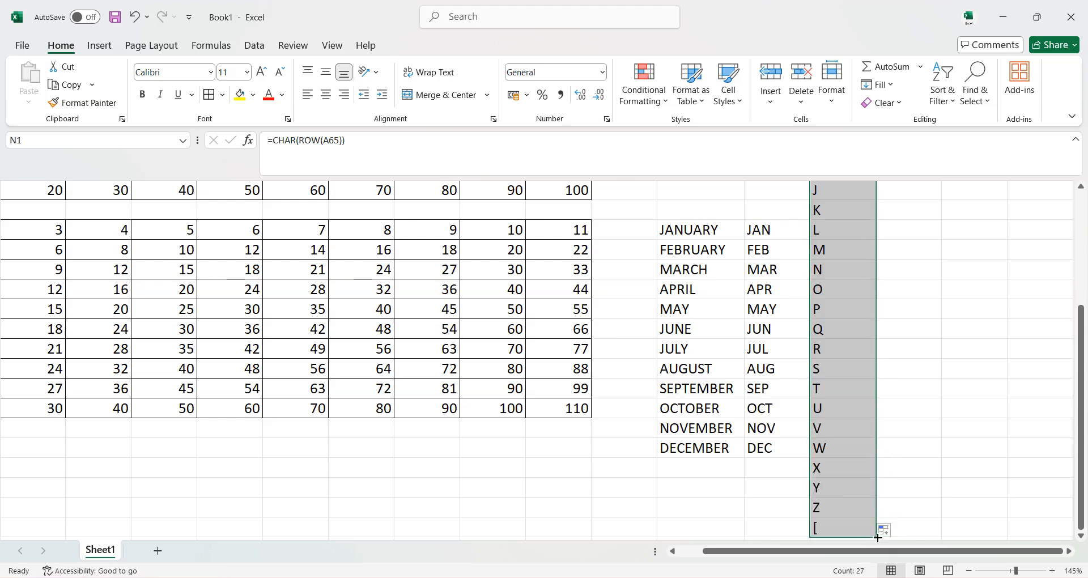
{"action": "scroll", "coordinate": [875, 497], "scroll_direction": "down", "scroll_amount": 1}
{"action": "left_click_drag", "start_coordinate": [878, 480], "coordinate": [879, 464]}
{"action": "scroll", "coordinate": [880, 380], "scroll_direction": "up", "scroll_amount": 4}
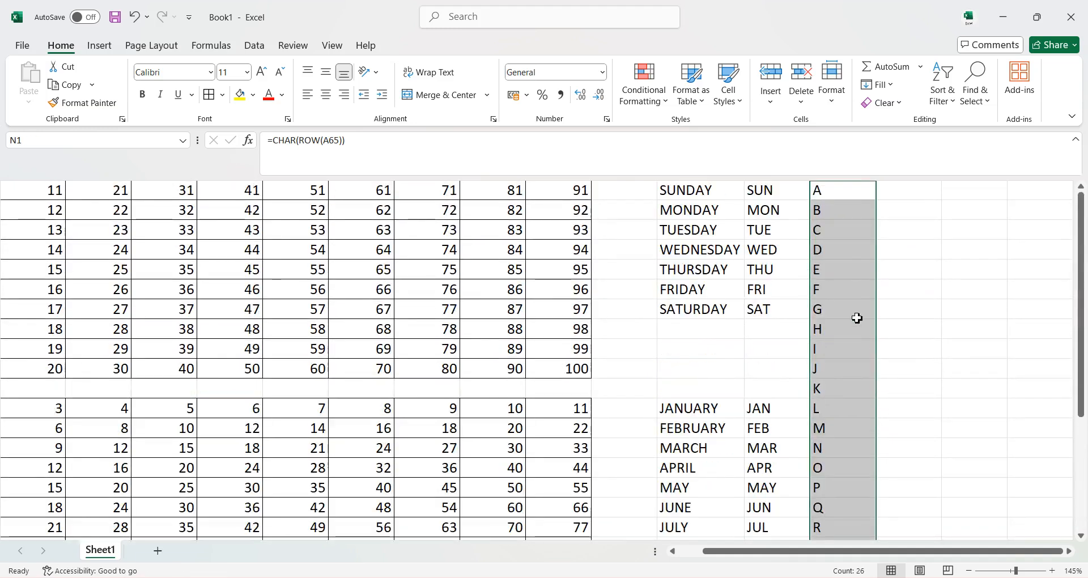
{"action": "left_click", "coordinate": [909, 246]}
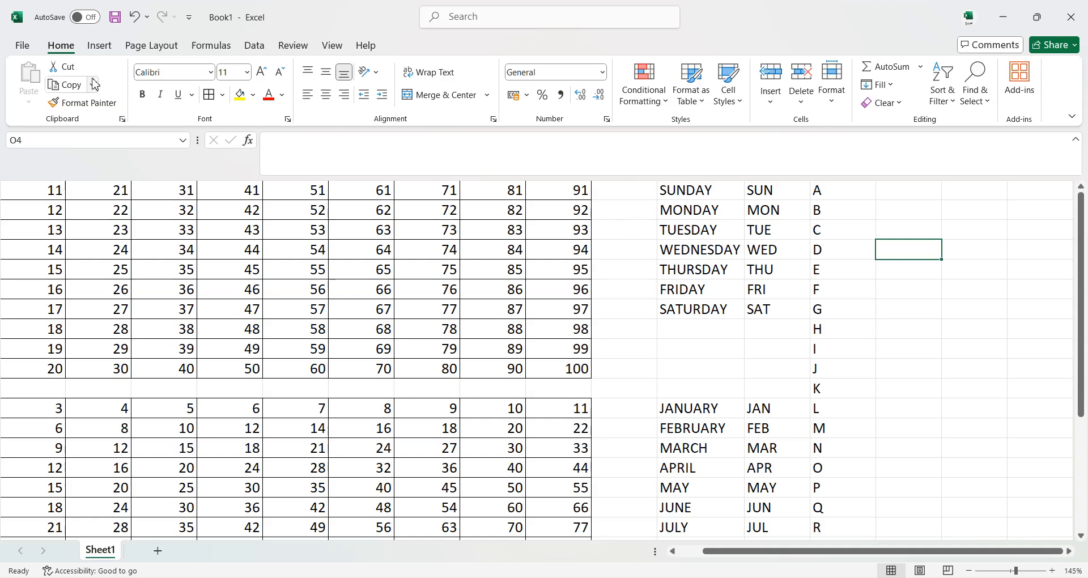
Open the custom lists editor from Excel's advanced options.
{"action": "left_click", "coordinate": [189, 21]}
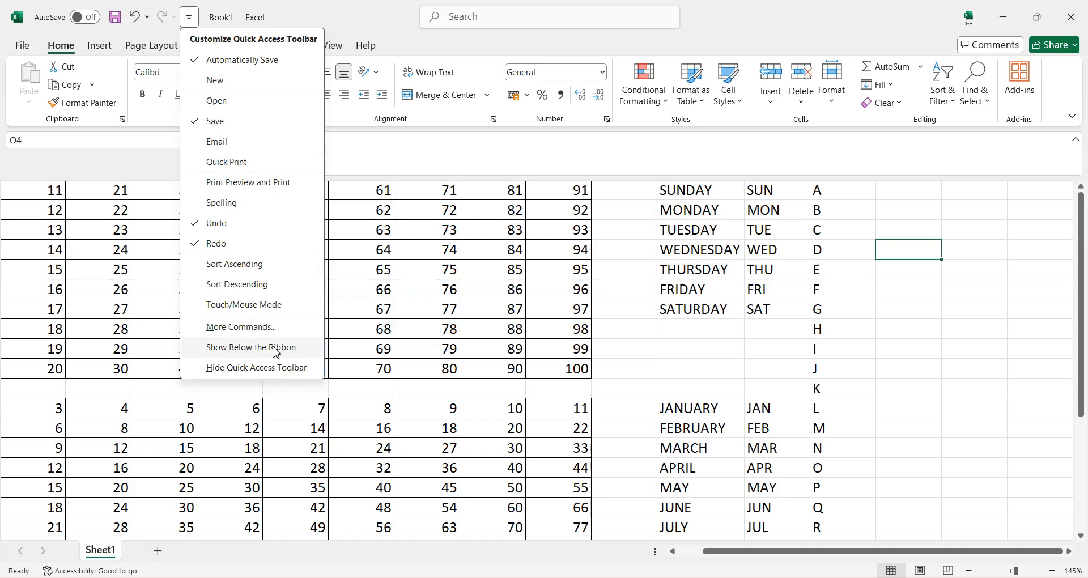
{"action": "left_click", "coordinate": [239, 336]}
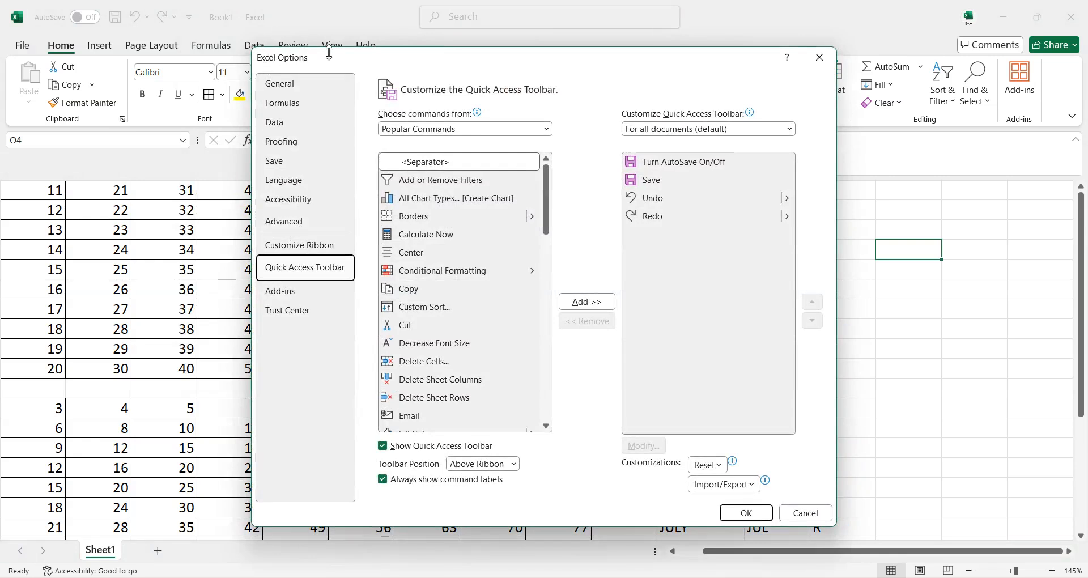
{"action": "left_click", "coordinate": [279, 223]}
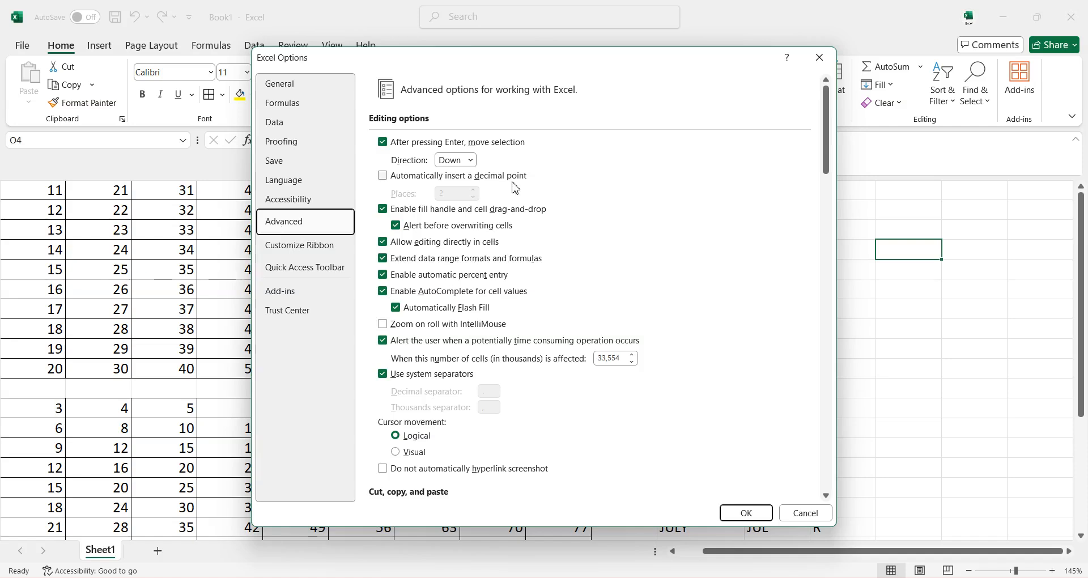
{"action": "scroll", "coordinate": [607, 304], "scroll_direction": "down", "scroll_amount": 15}
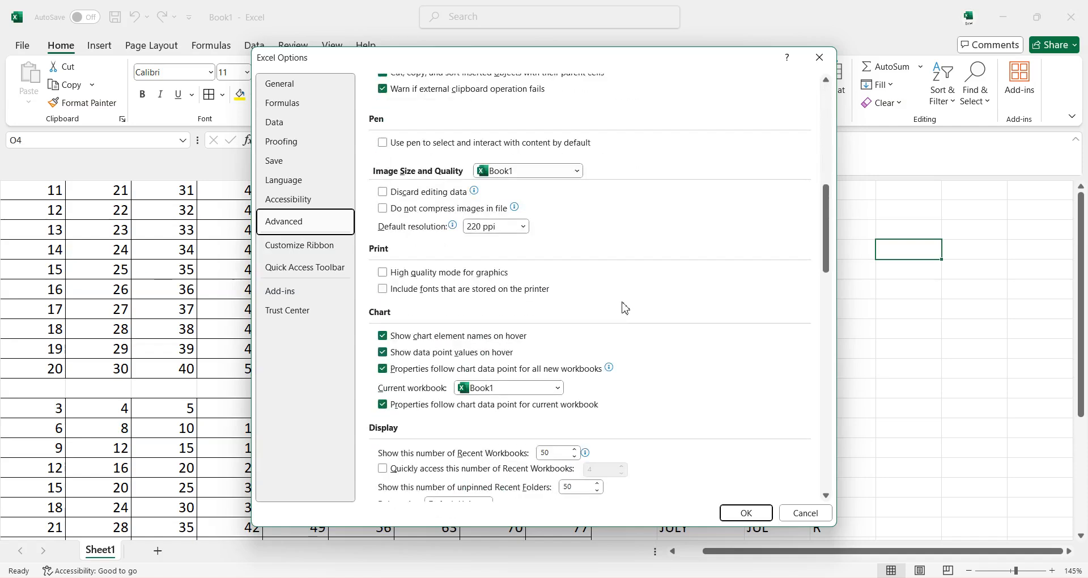
{"action": "scroll", "coordinate": [608, 321], "scroll_direction": "down", "scroll_amount": 10}
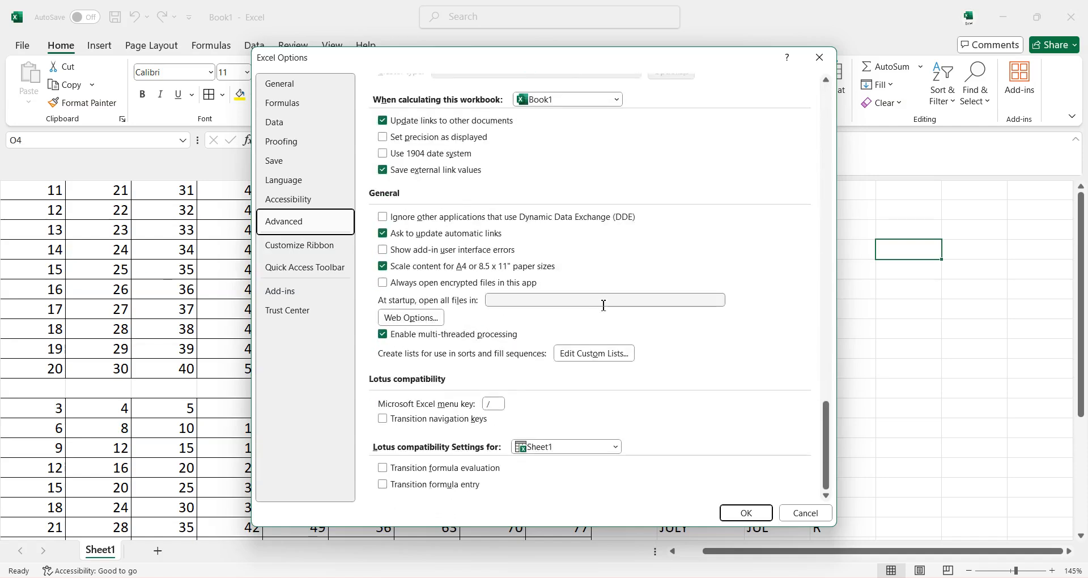
{"action": "left_click", "coordinate": [605, 356]}
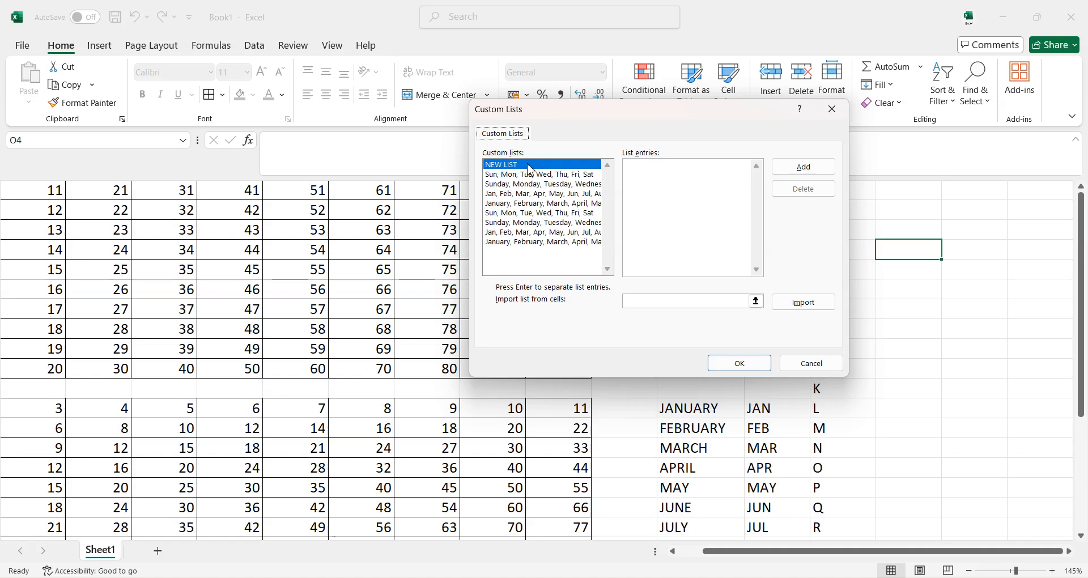
Add a new custom list with the entries A, B, C, D, E, F and save the options.
{"action": "left_click", "coordinate": [653, 170]}
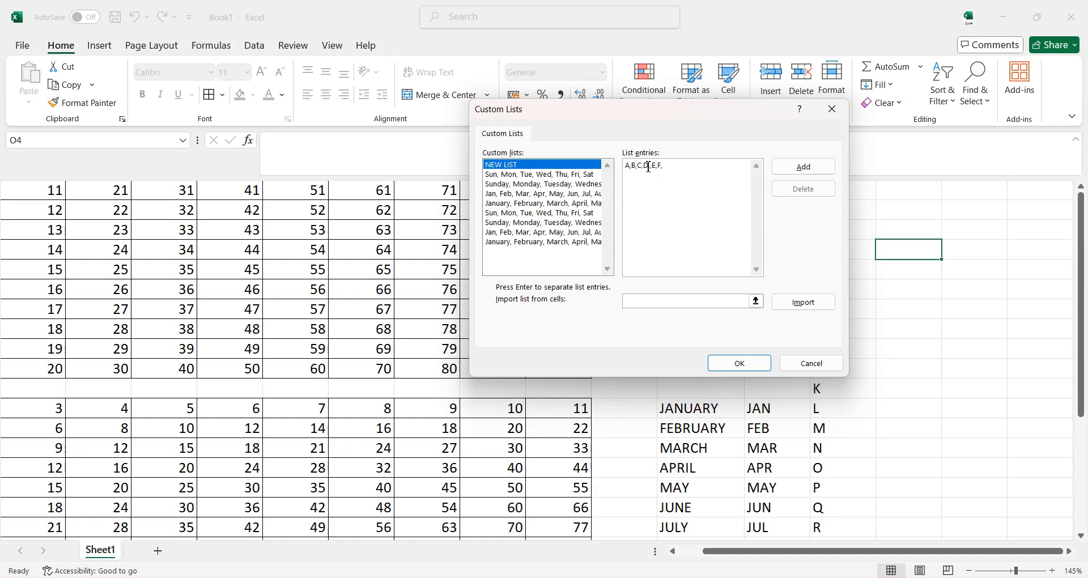
{"action": "left_click", "coordinate": [791, 168]}
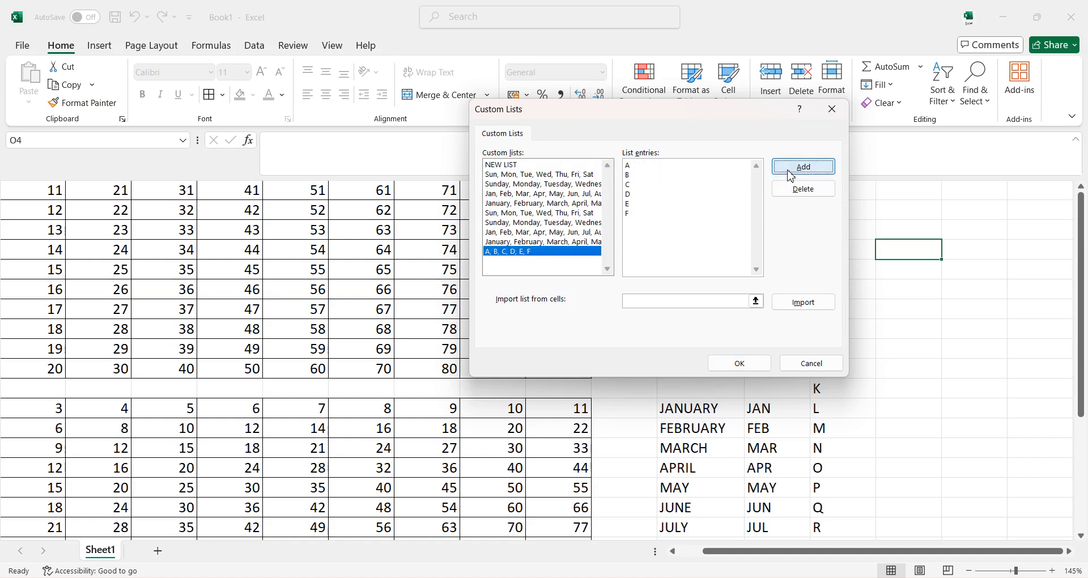
{"action": "left_click", "coordinate": [740, 364]}
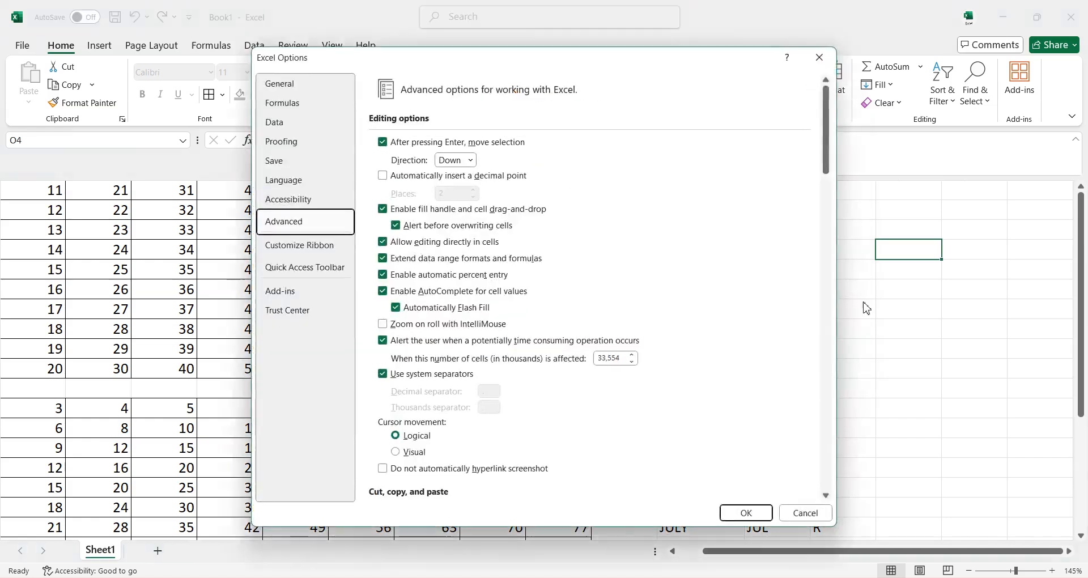
{"action": "left_click", "coordinate": [744, 512]}
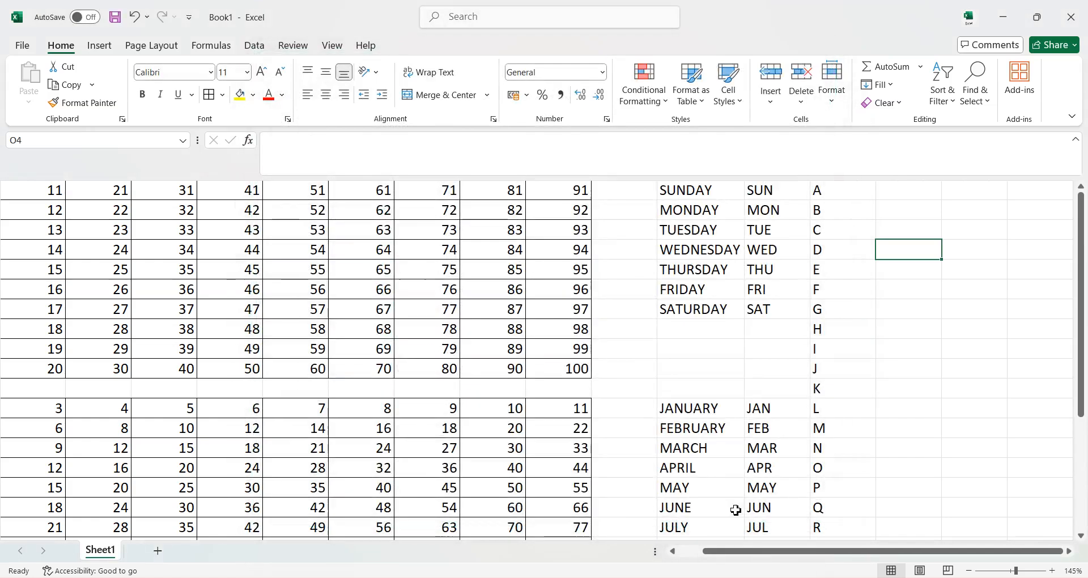
Enter A in cell O1 and fill the custom list down to F in O6 with the fill handle.
{"action": "left_click", "coordinate": [888, 198]}
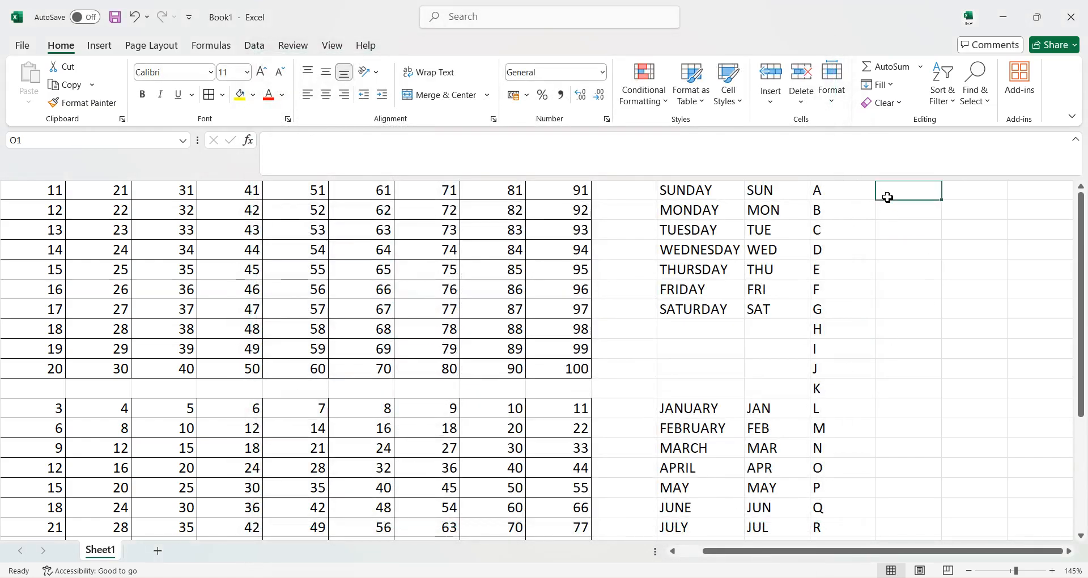
{"action": "type", "text": "A"}
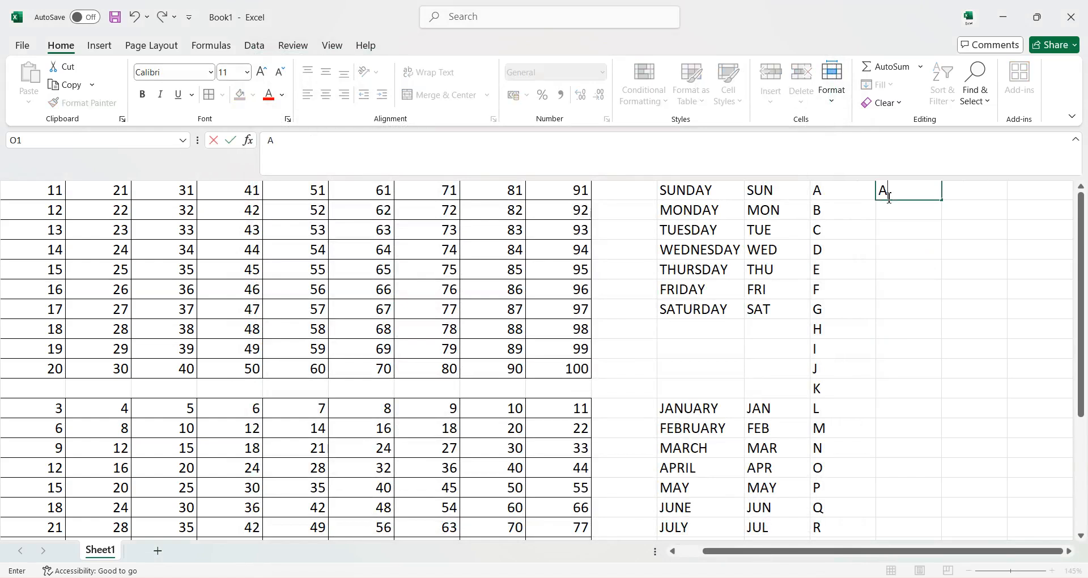
{"action": "key", "text": "Return"}
{"action": "left_click", "coordinate": [920, 196]}
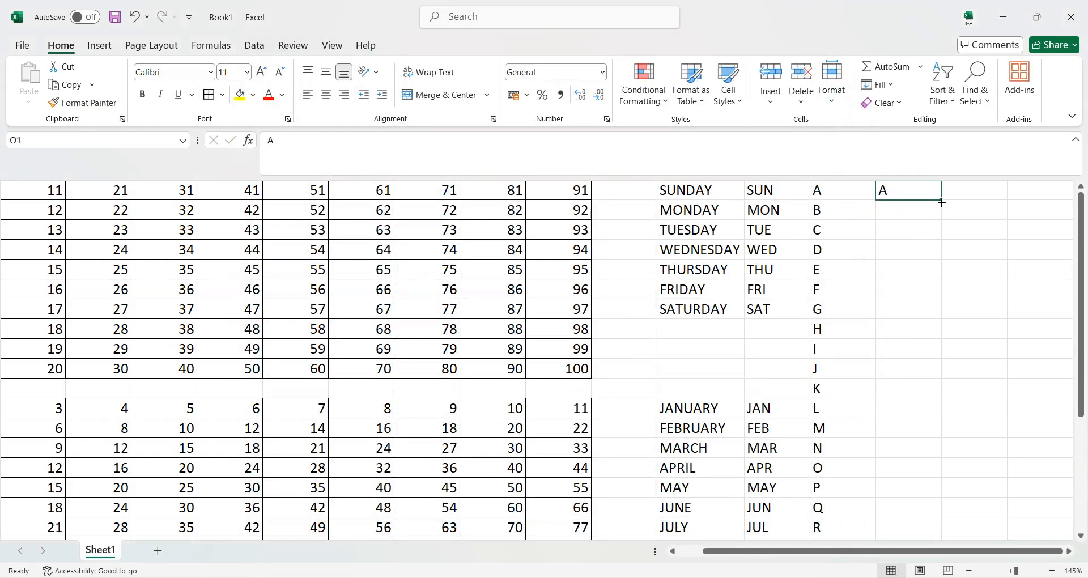
{"action": "left_click_drag", "start_coordinate": [942, 201], "coordinate": [945, 399]}
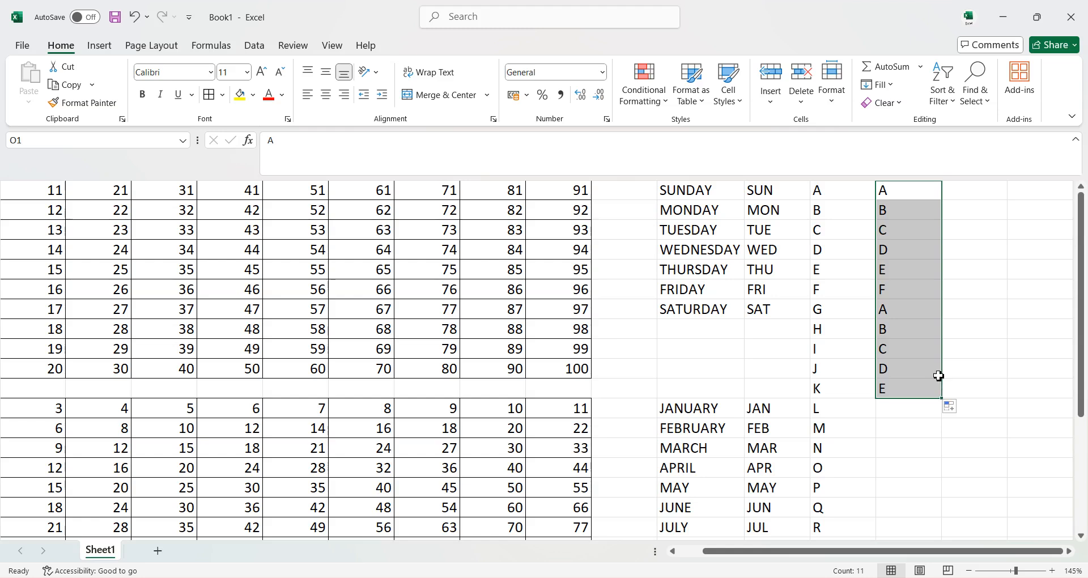
{"action": "key", "text": "ctrl+z"}
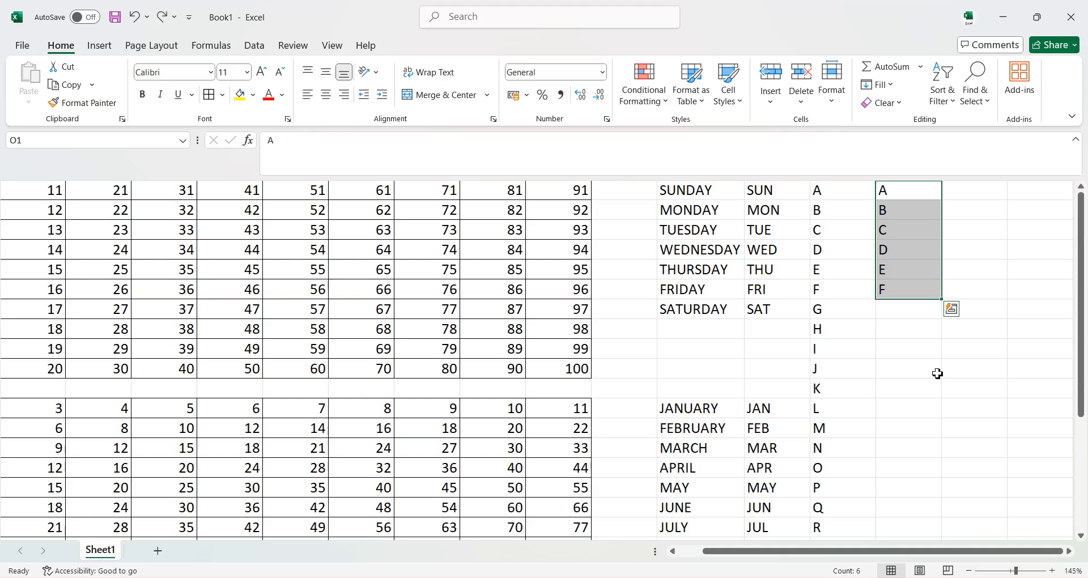
Apply borders to all cells of the weekday, month and alphabet lists in L1:O26.
{"action": "left_click_drag", "start_coordinate": [665, 188], "coordinate": [903, 509]}
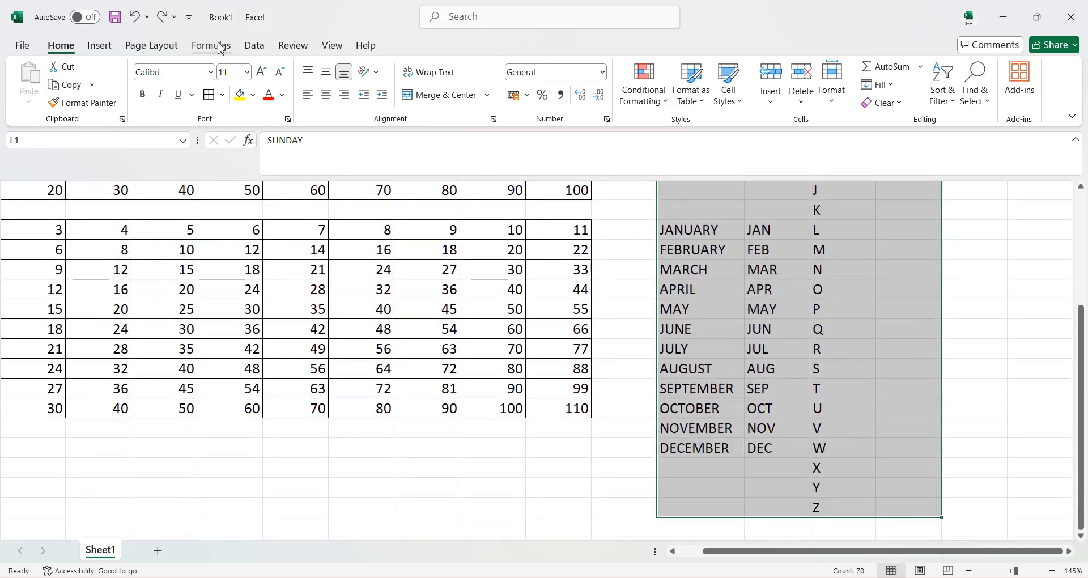
{"action": "scroll", "coordinate": [282, 243], "scroll_direction": "up", "scroll_amount": 3}
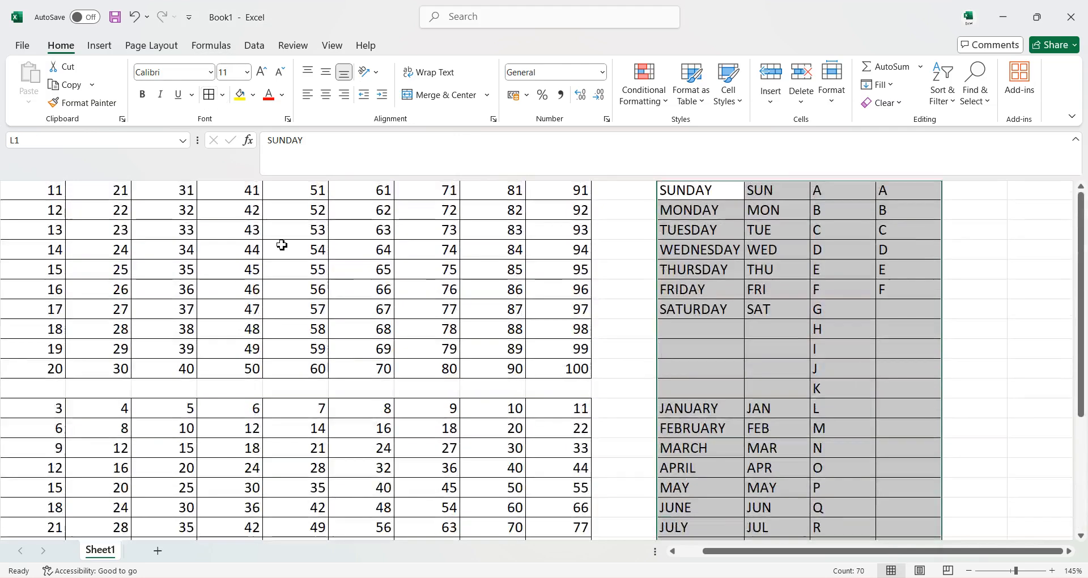
Format the 1 to 100 number grid as red, bold text at font size 12.
{"action": "left_click", "coordinate": [16, 190]}
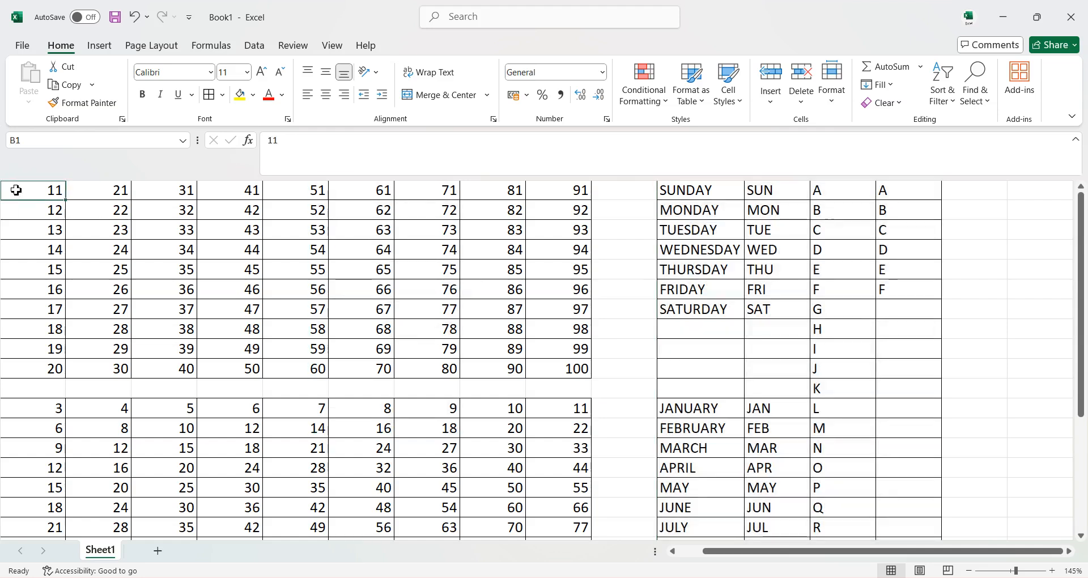
{"action": "key", "text": "ctrl+a"}
{"action": "key", "text": "ctrl+q"}
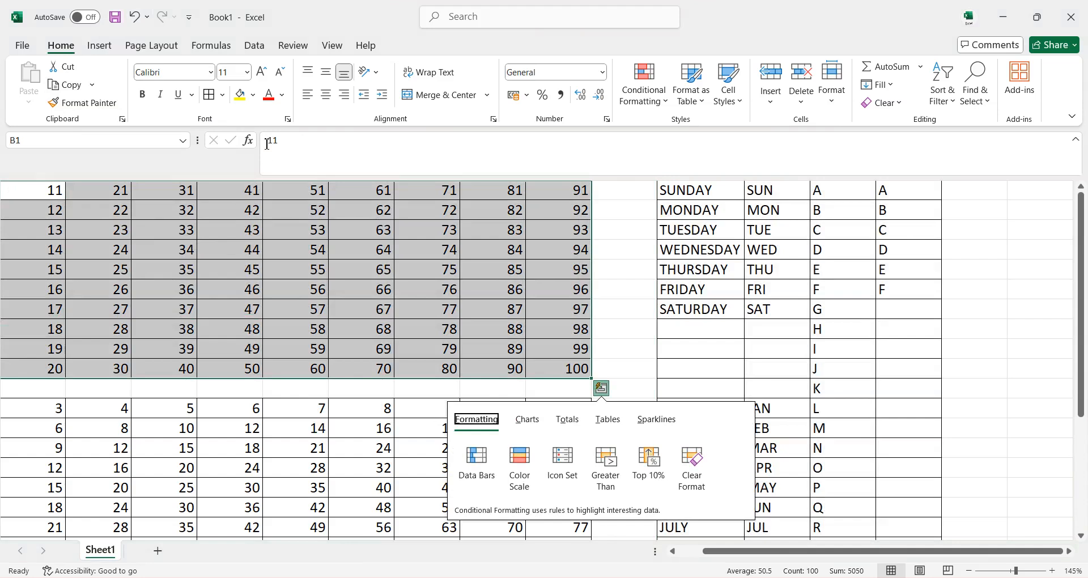
{"action": "left_click", "coordinate": [283, 97]}
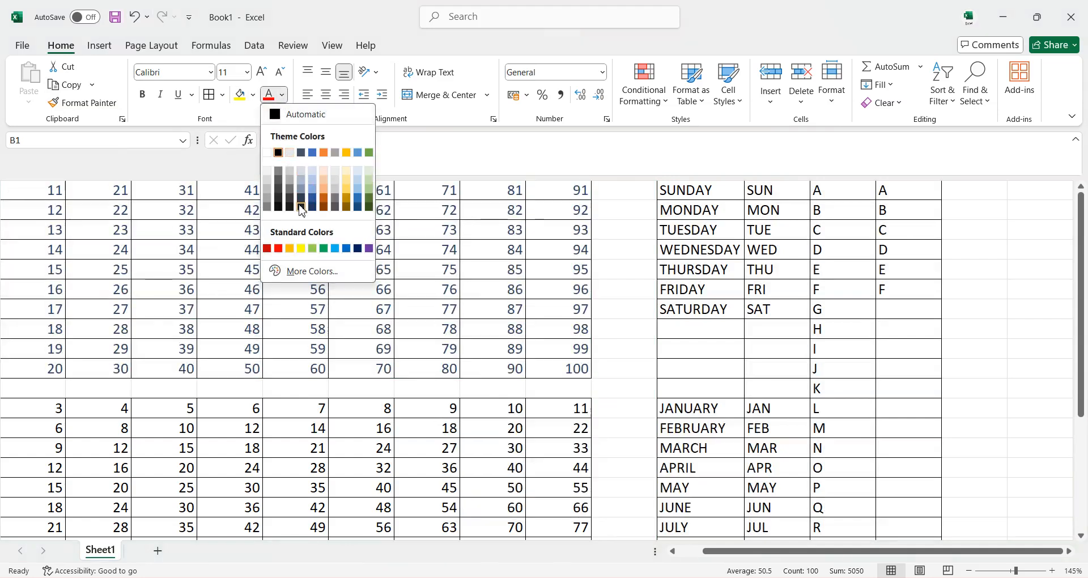
{"action": "left_click", "coordinate": [279, 250]}
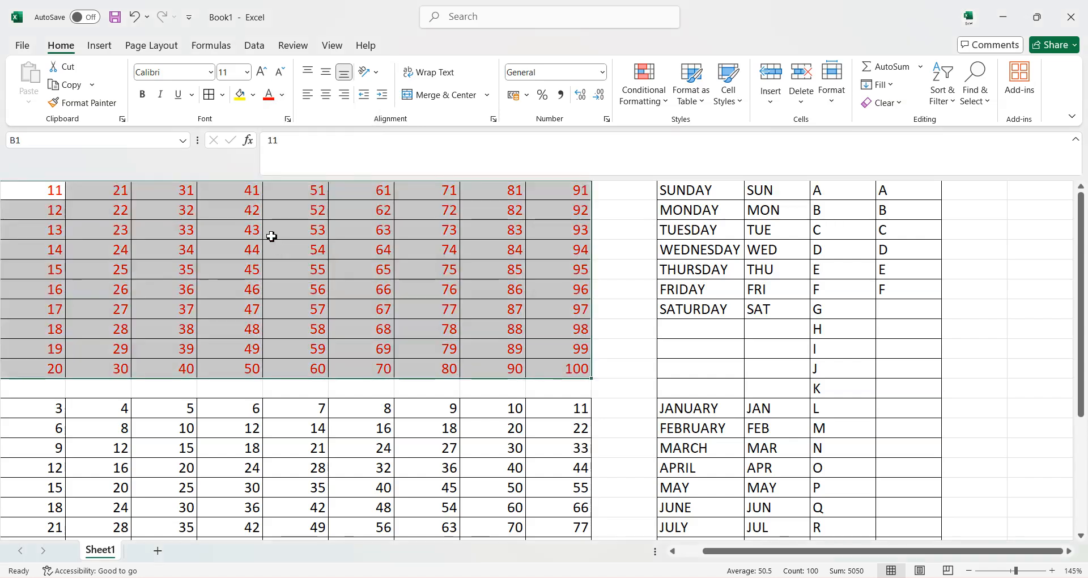
{"action": "left_click", "coordinate": [147, 99]}
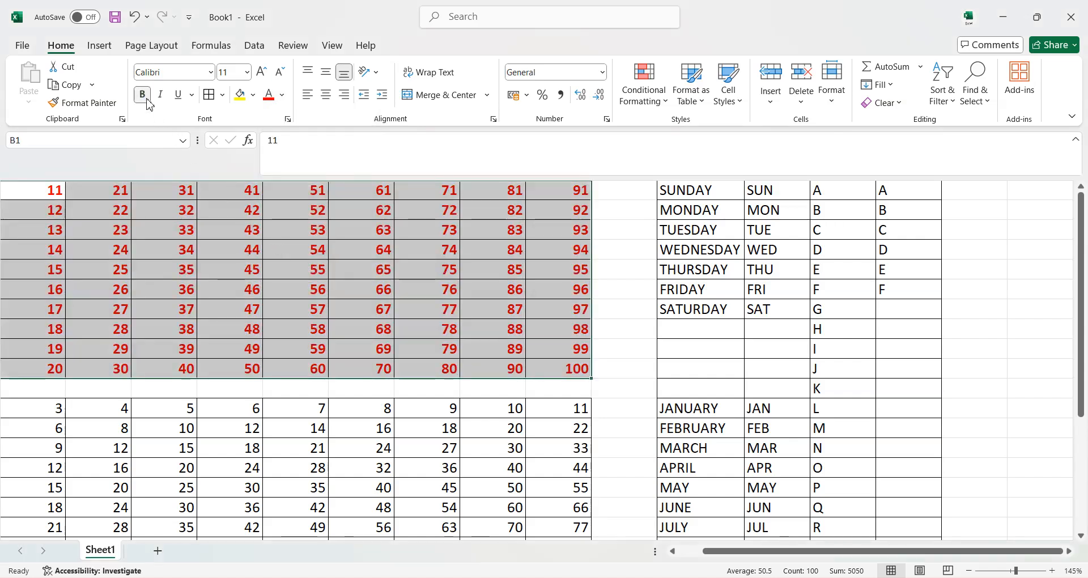
{"action": "left_click", "coordinate": [262, 72]}
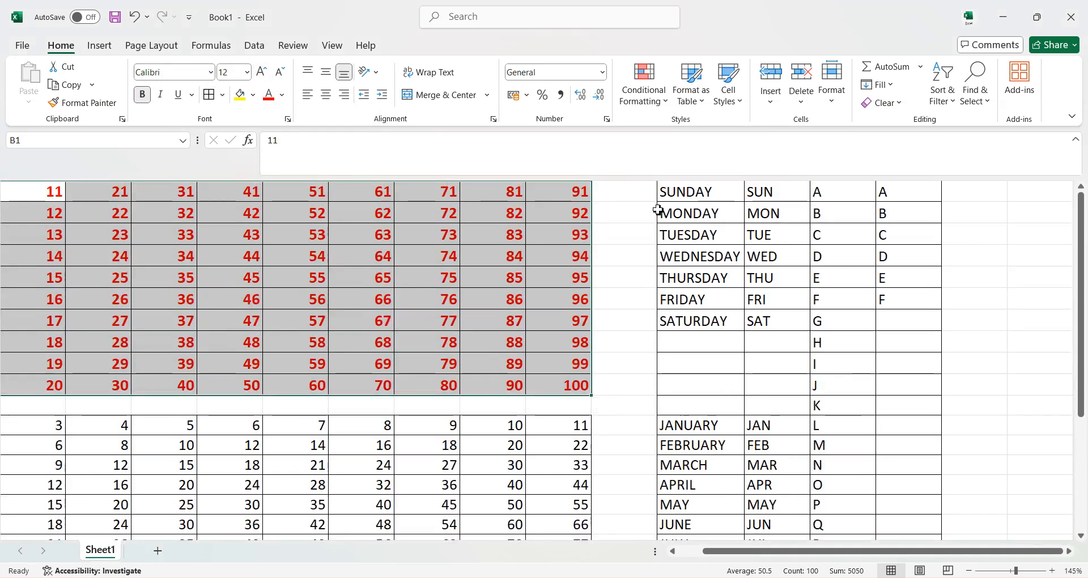
Set the font of the whole weekday, month and alphabet list block to Arial Black.
{"action": "left_click_drag", "start_coordinate": [664, 191], "coordinate": [886, 321]}
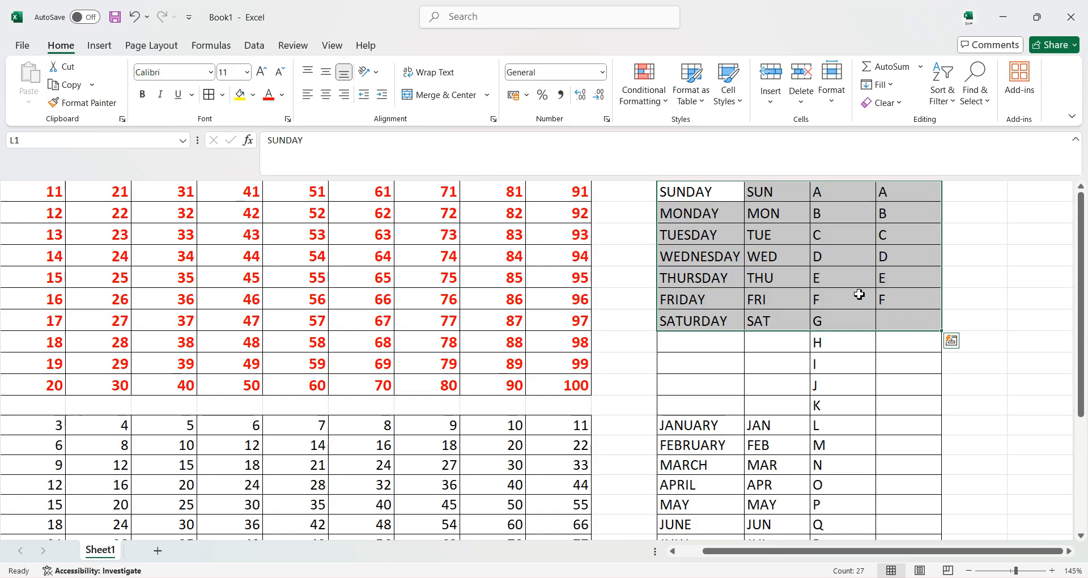
{"action": "left_click", "coordinate": [753, 259]}
{"action": "key", "text": "ctrl+a"}
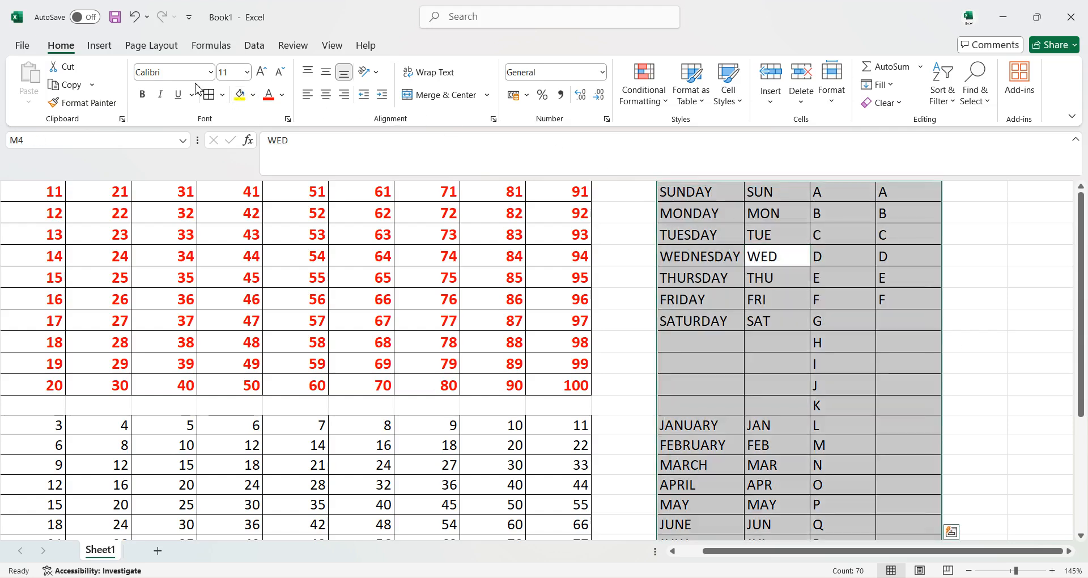
{"action": "left_click", "coordinate": [210, 72]}
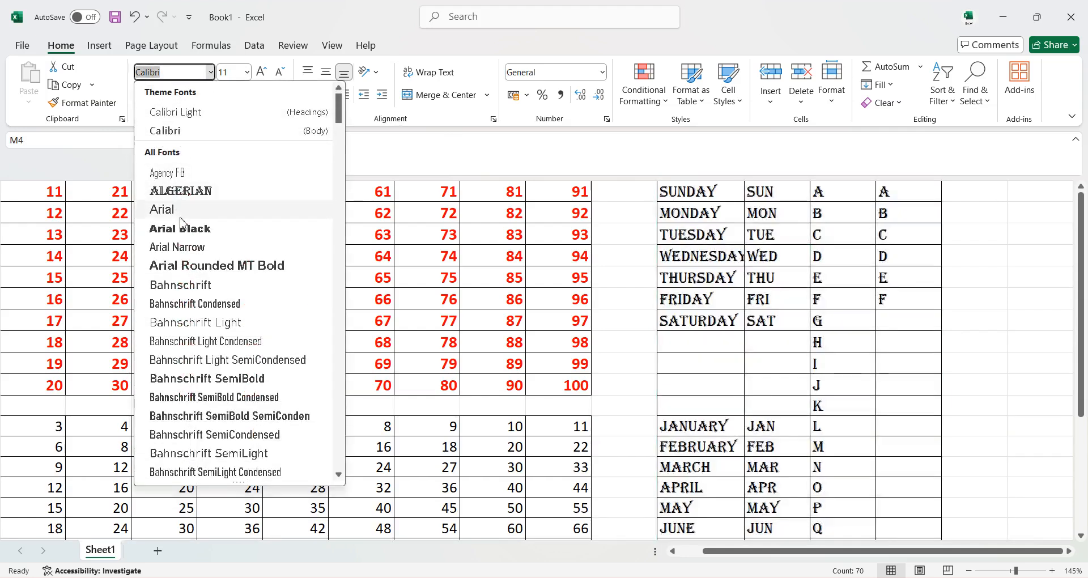
{"action": "left_click", "coordinate": [182, 230]}
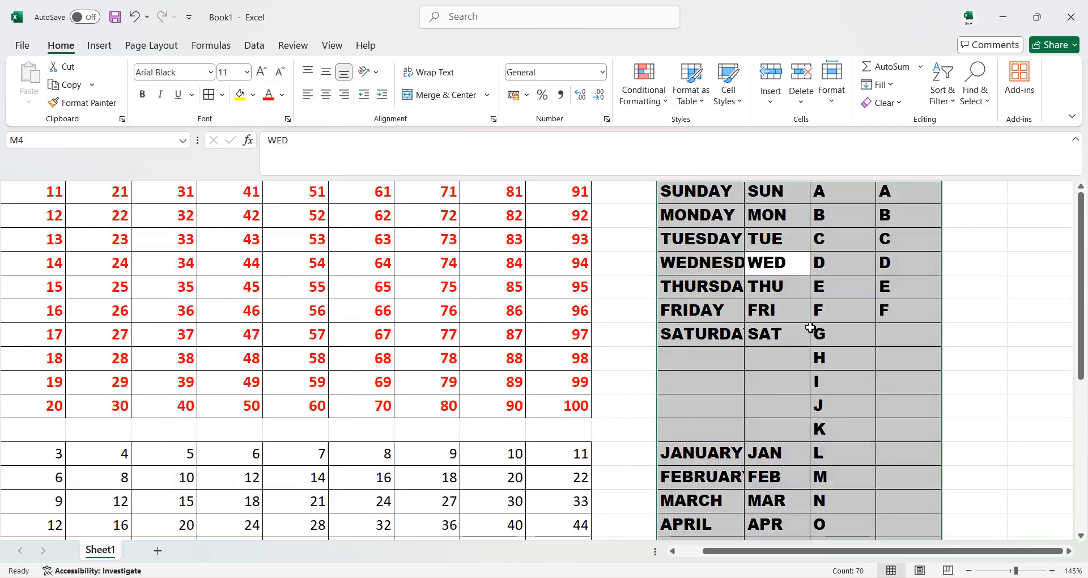
{"action": "left_click", "coordinate": [822, 315]}
Format the whole multiplication table below the number grid in Arial Black with blue font color.
{"action": "scroll", "coordinate": [189, 389], "scroll_direction": "down", "scroll_amount": 3}
{"action": "left_click", "coordinate": [103, 338]}
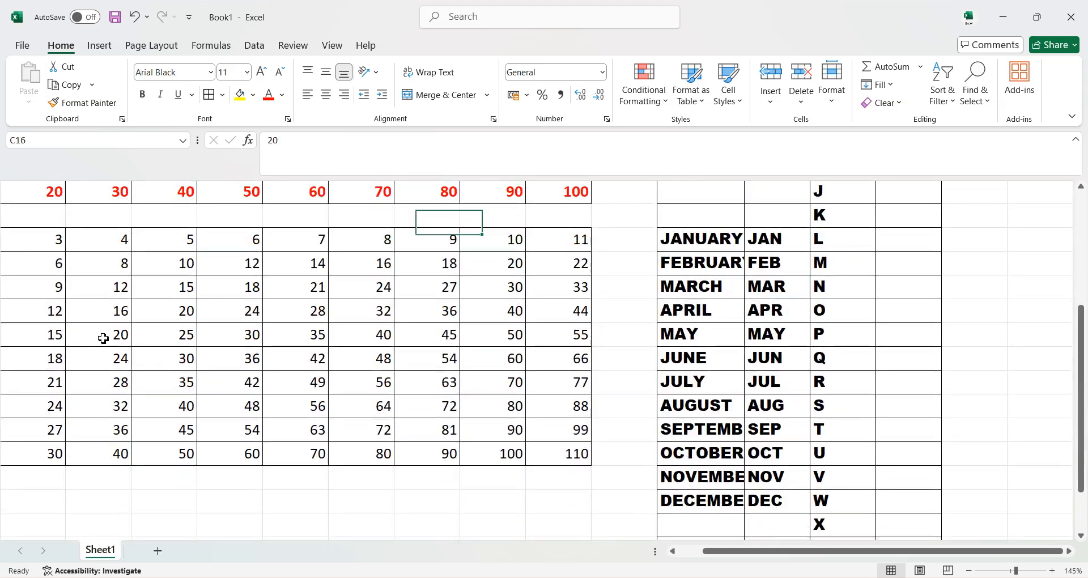
{"action": "key", "text": "ctrl+a"}
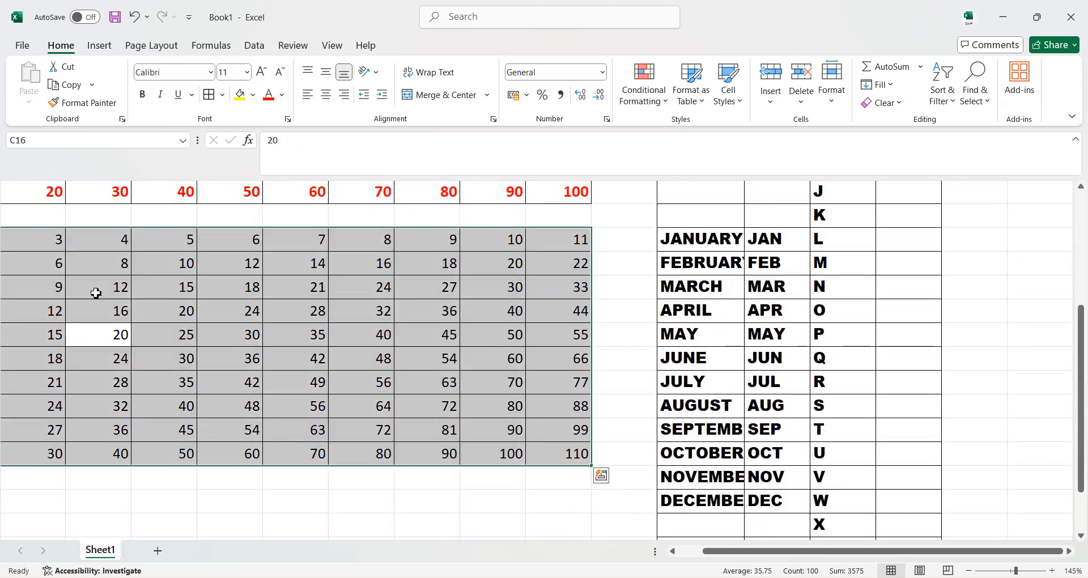
{"action": "left_click", "coordinate": [210, 72]}
{"action": "left_click", "coordinate": [181, 230]}
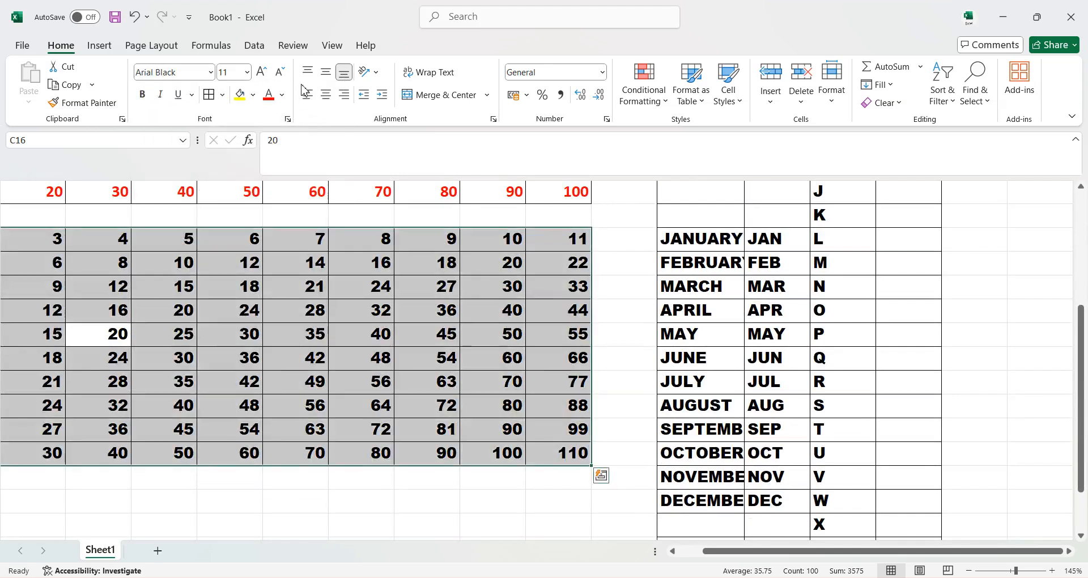
{"action": "left_click", "coordinate": [281, 97]}
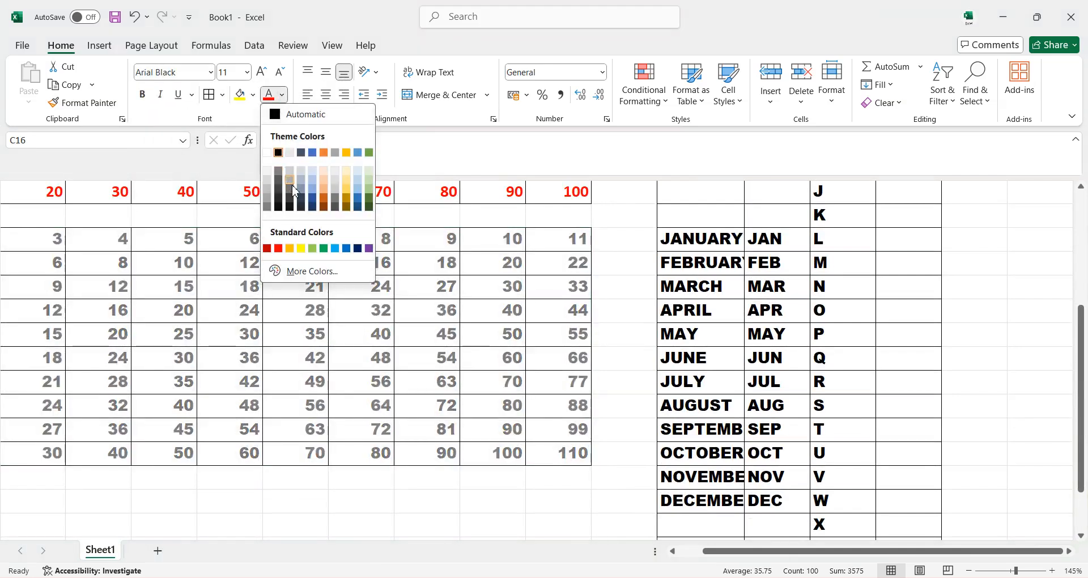
{"action": "left_click", "coordinate": [346, 248]}
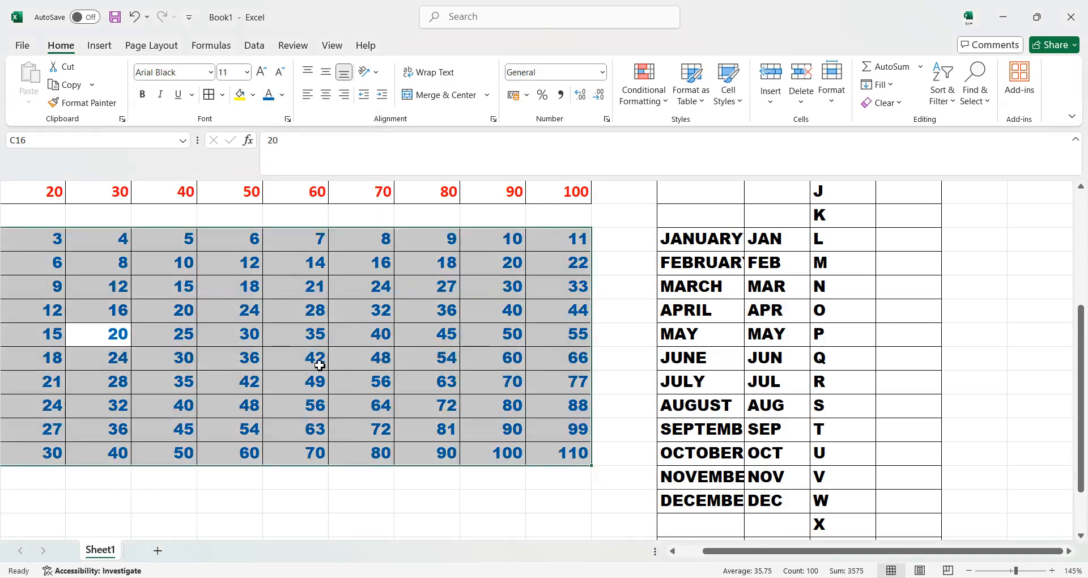
{"action": "left_click", "coordinate": [303, 350]}
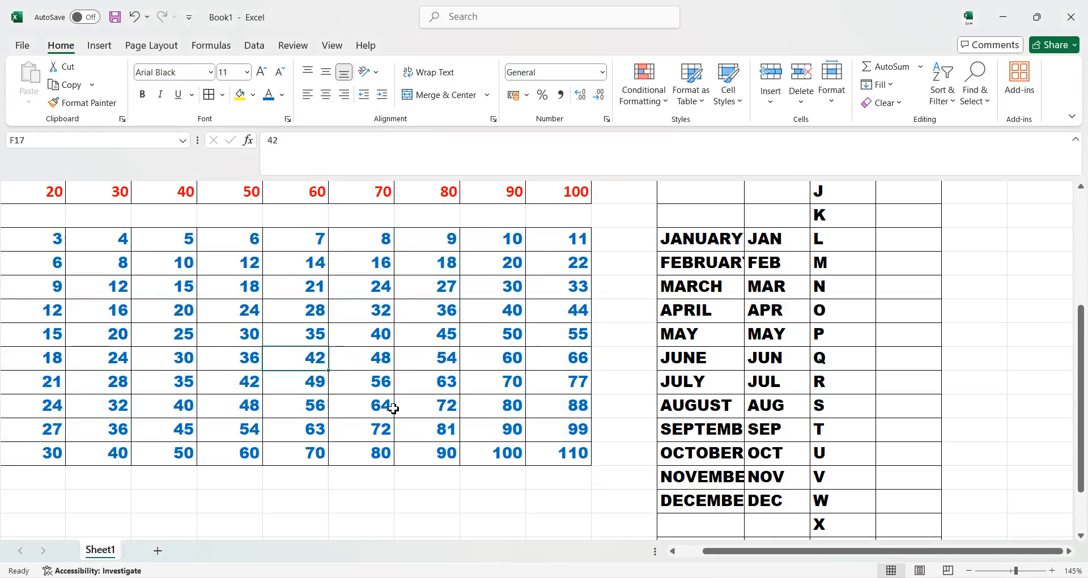
Review the formatted number grid, multiplication table and weekday, month and alphabet lists across the whole sheet.
{"action": "scroll", "coordinate": [379, 408], "scroll_direction": "down", "scroll_amount": 2}
{"action": "scroll", "coordinate": [394, 396], "scroll_direction": "down", "scroll_amount": 3}
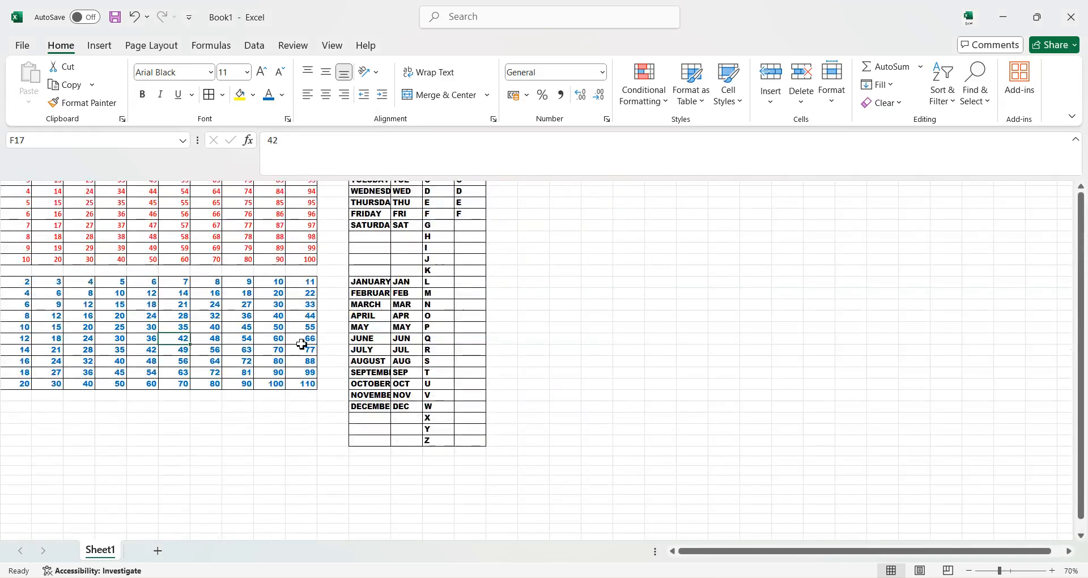
{"action": "scroll", "coordinate": [136, 272], "scroll_direction": "up", "scroll_amount": 2}
{"action": "scroll", "coordinate": [131, 271], "scroll_direction": "up", "scroll_amount": 2}
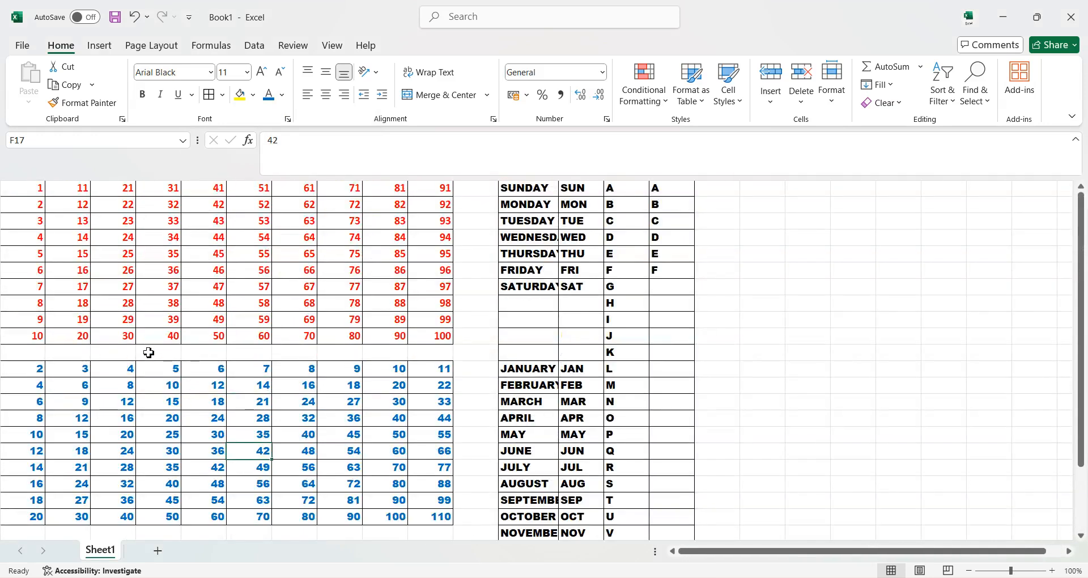
{"action": "scroll", "coordinate": [153, 371], "scroll_direction": "down", "scroll_amount": 3}
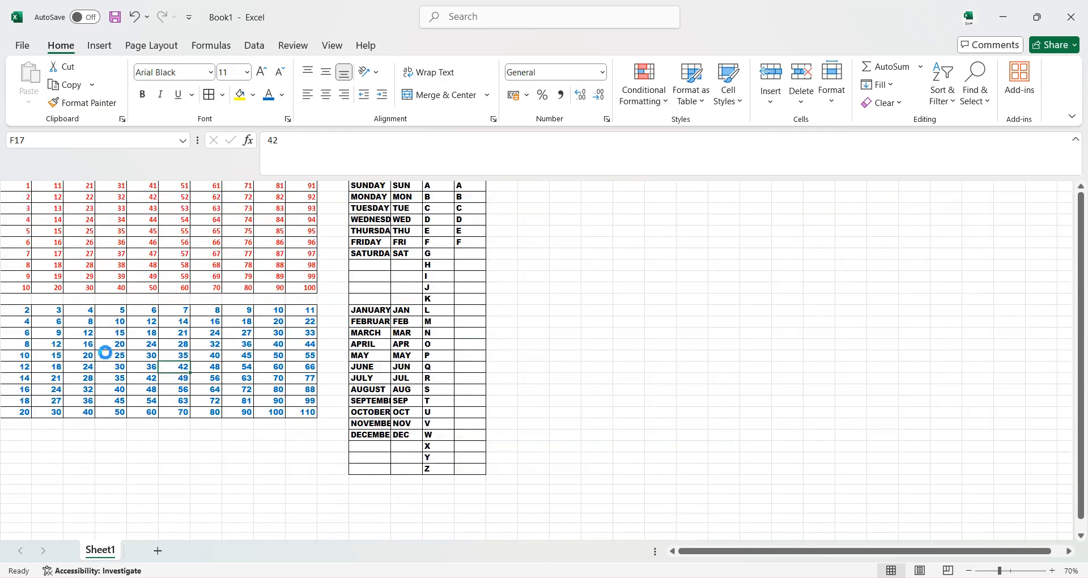
{"action": "scroll", "coordinate": [107, 352], "scroll_direction": "down", "scroll_amount": 1}
{"action": "left_click_drag", "start_coordinate": [686, 553], "coordinate": [637, 547]}
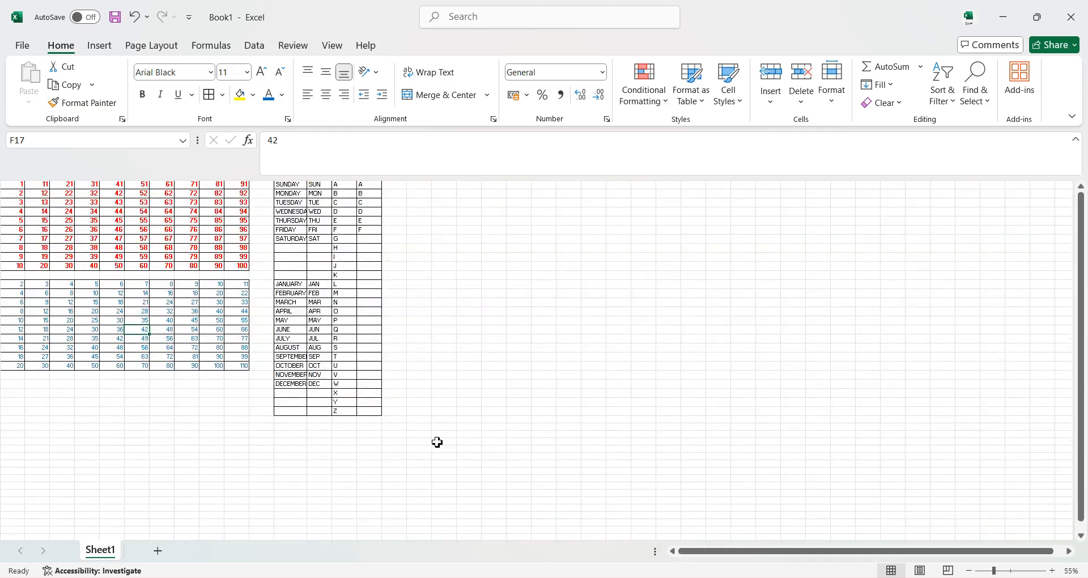
{"action": "scroll", "coordinate": [427, 418], "scroll_direction": "up", "scroll_amount": 5}
{"action": "scroll", "coordinate": [410, 391], "scroll_direction": "up", "scroll_amount": 2}
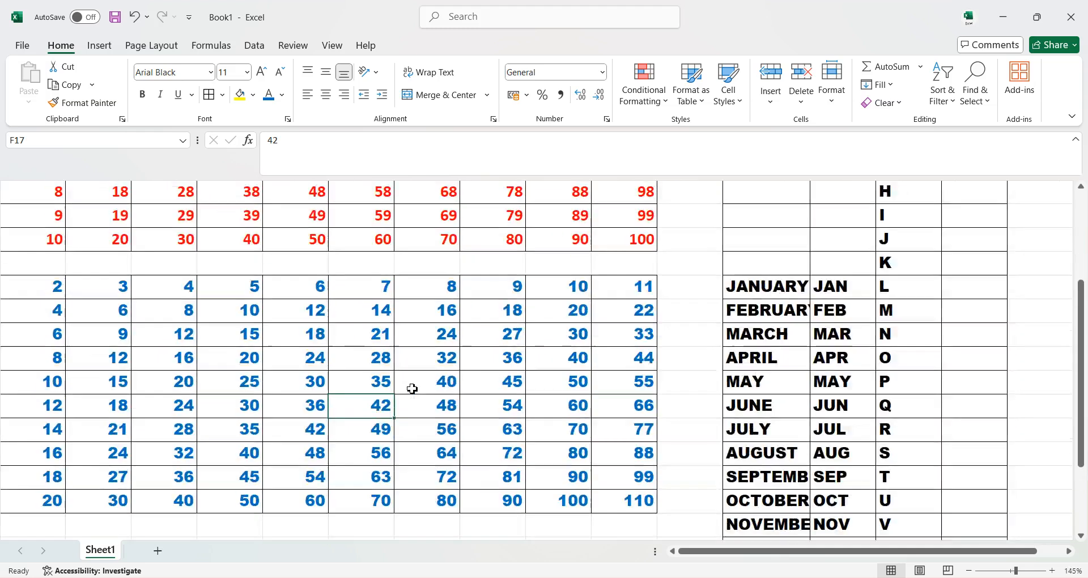
{"action": "scroll", "coordinate": [214, 290], "scroll_direction": "up", "scroll_amount": 2}
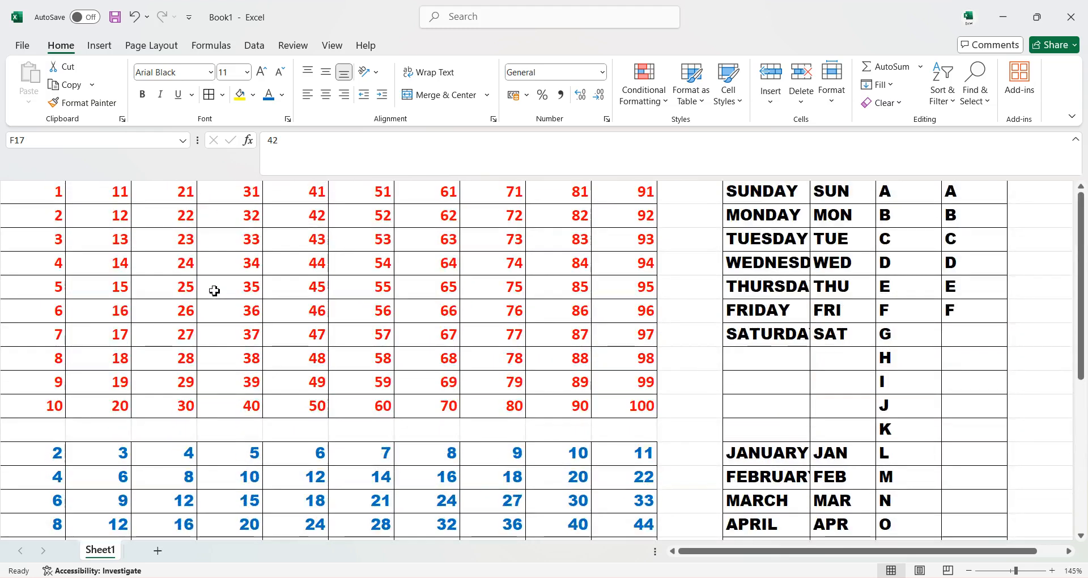
Turn on the display of row and column headings for the worksheet.
{"action": "left_click", "coordinate": [335, 49]}
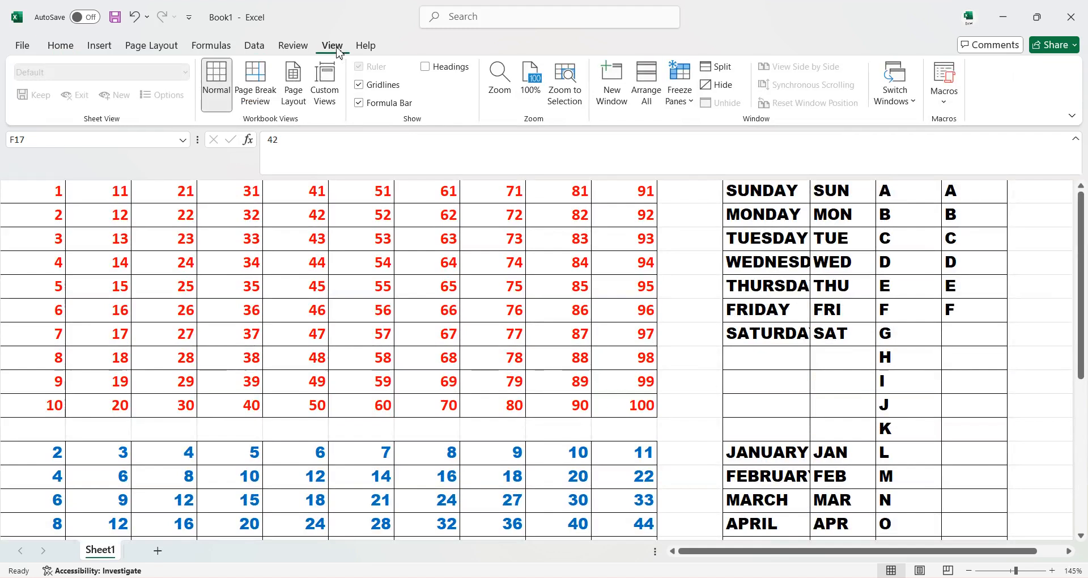
{"action": "left_click", "coordinate": [424, 67]}
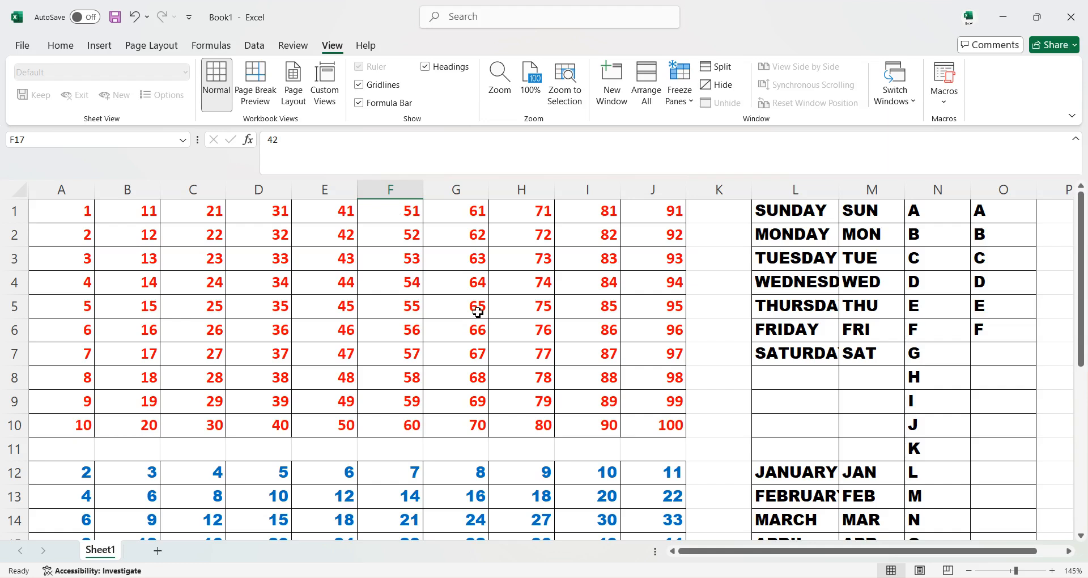
{"action": "left_click", "coordinate": [60, 45]}
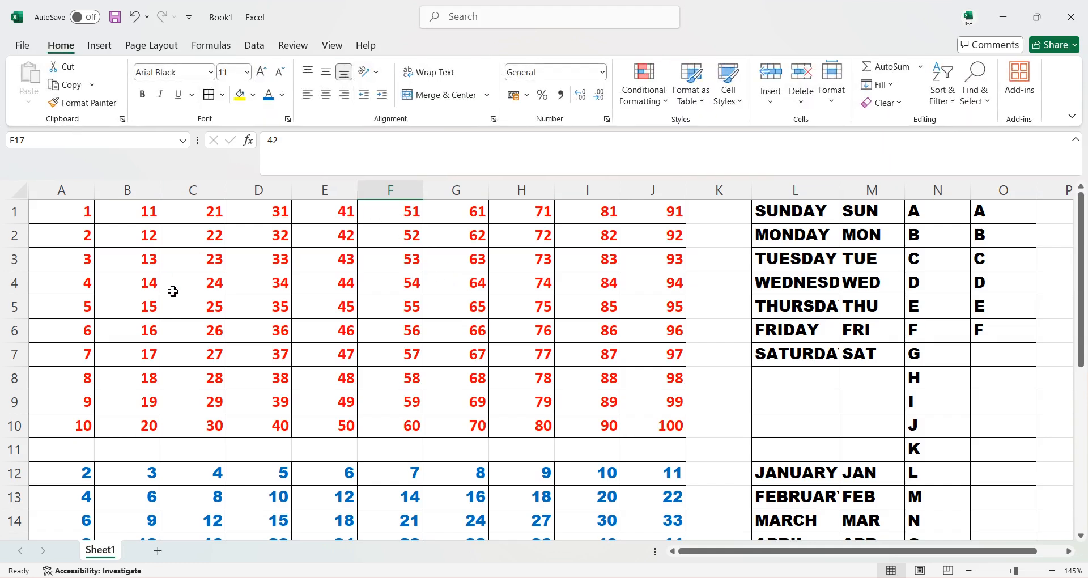